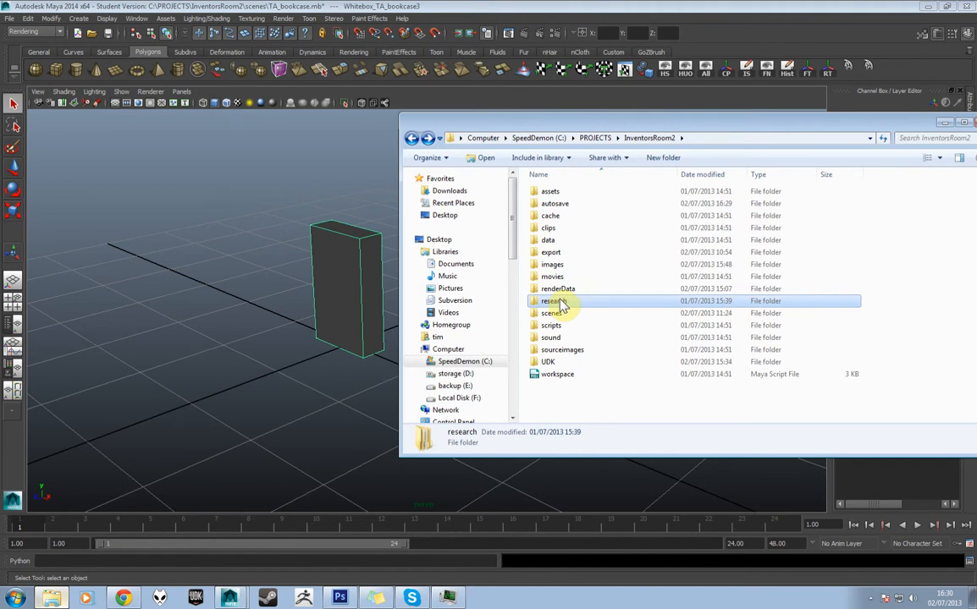
# Step: Open the victorian mahogany library bookcase photo from the project's research/bookcase folder
pyautogui.doubleClick(560, 303)
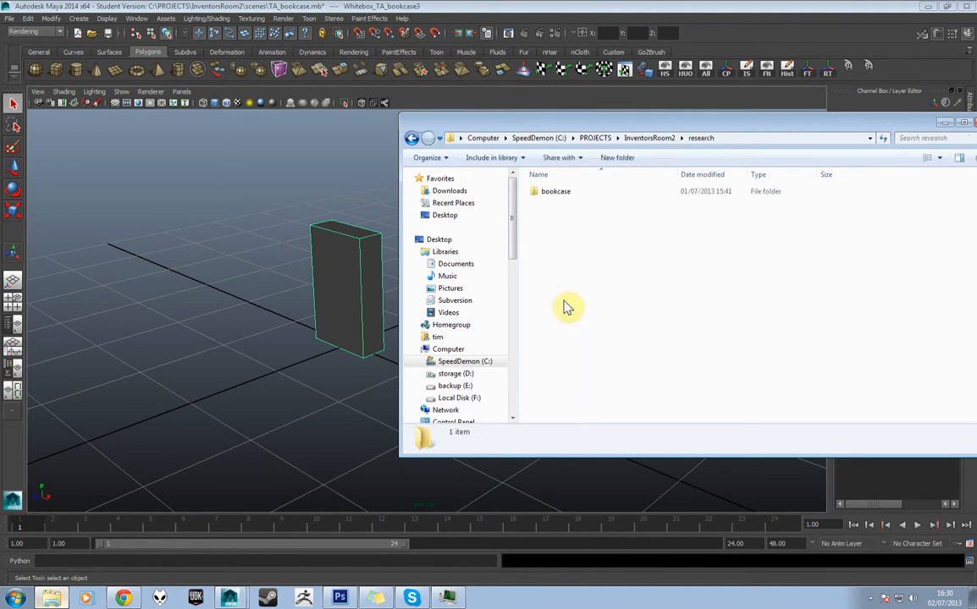
pyautogui.click(583, 194)
pyautogui.doubleClick(583, 194)
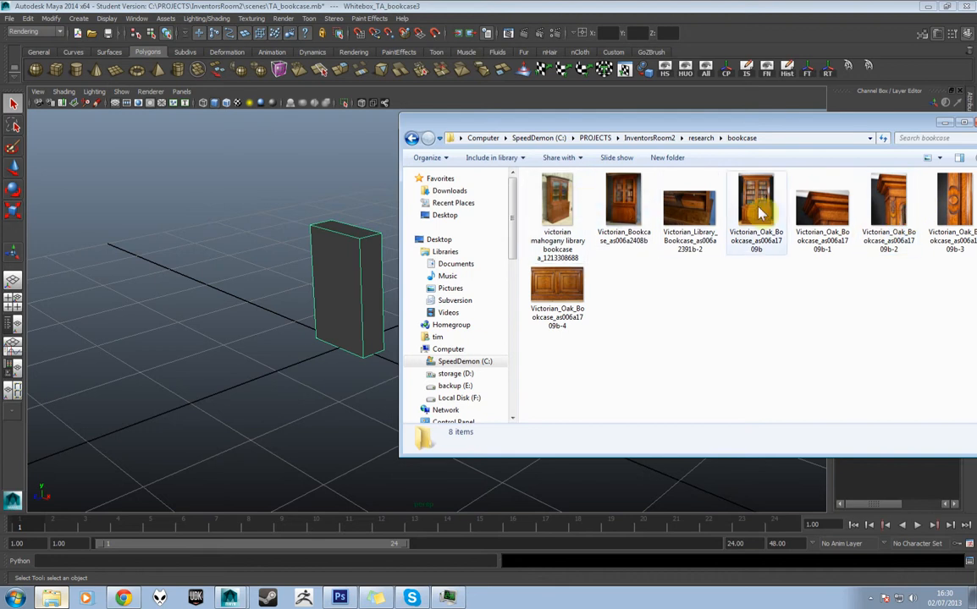
pyautogui.click(564, 206)
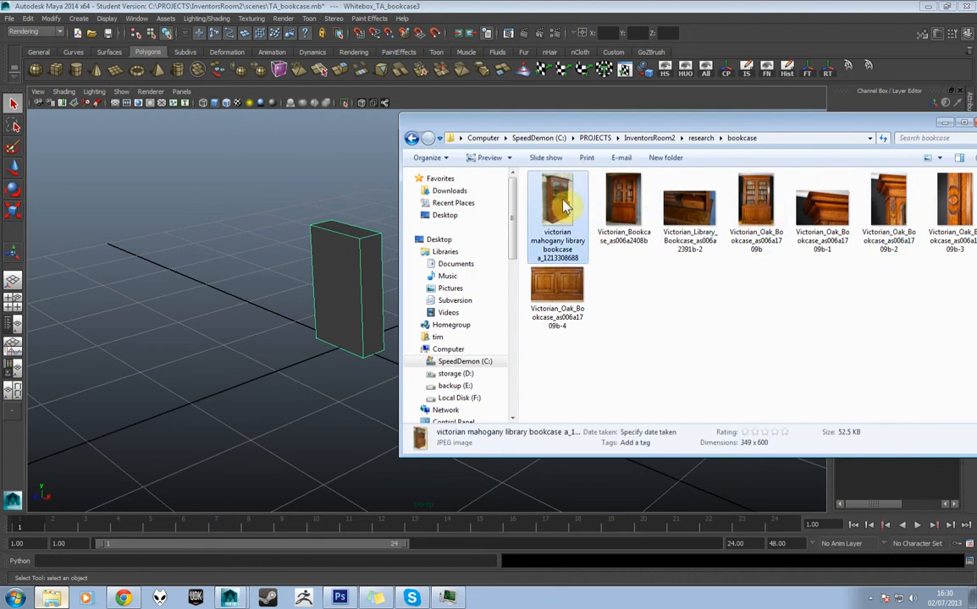
pyautogui.doubleClick(565, 206)
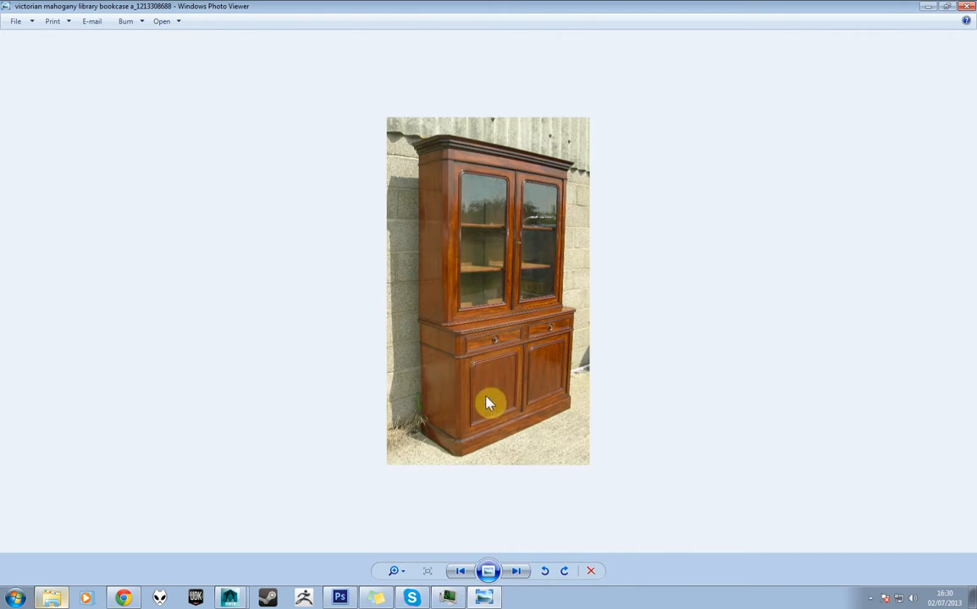
# Step: Inspect the mahogany bookcase photo up close and browse the neighbouring bookcase reference photos
pyautogui.scroll(4, 472, 307)
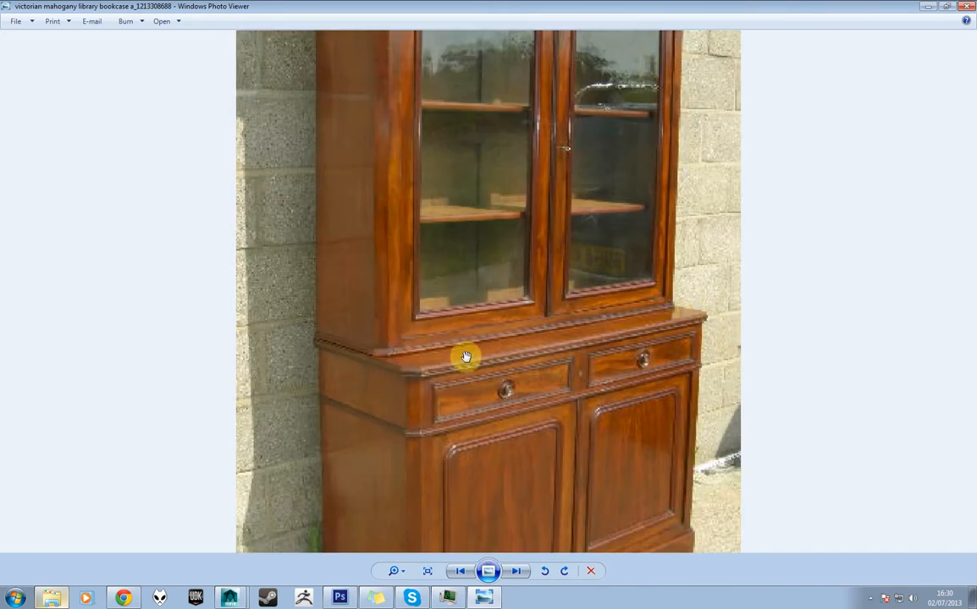
pyautogui.scroll(-4, 449, 346)
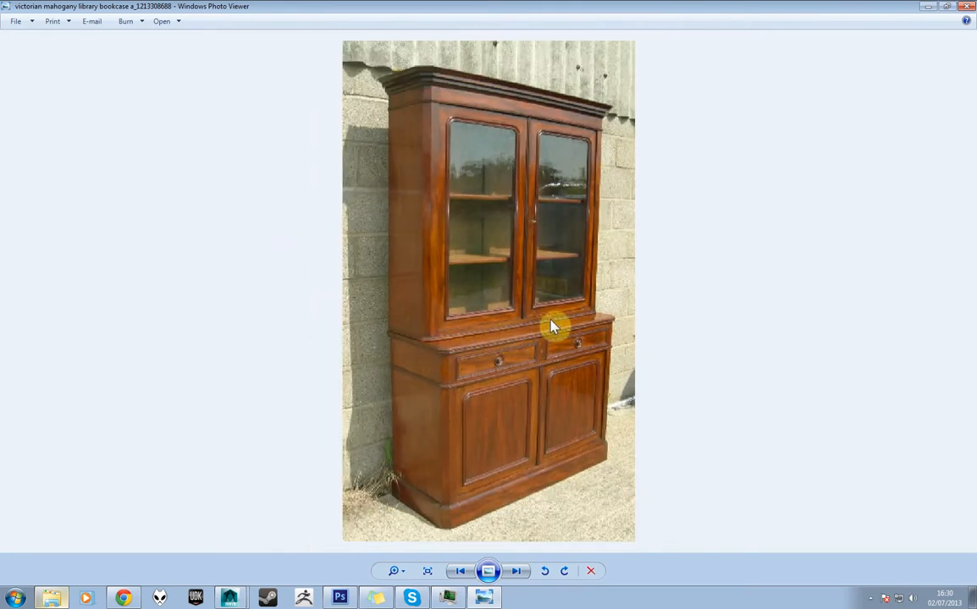
pyautogui.click(516, 572)
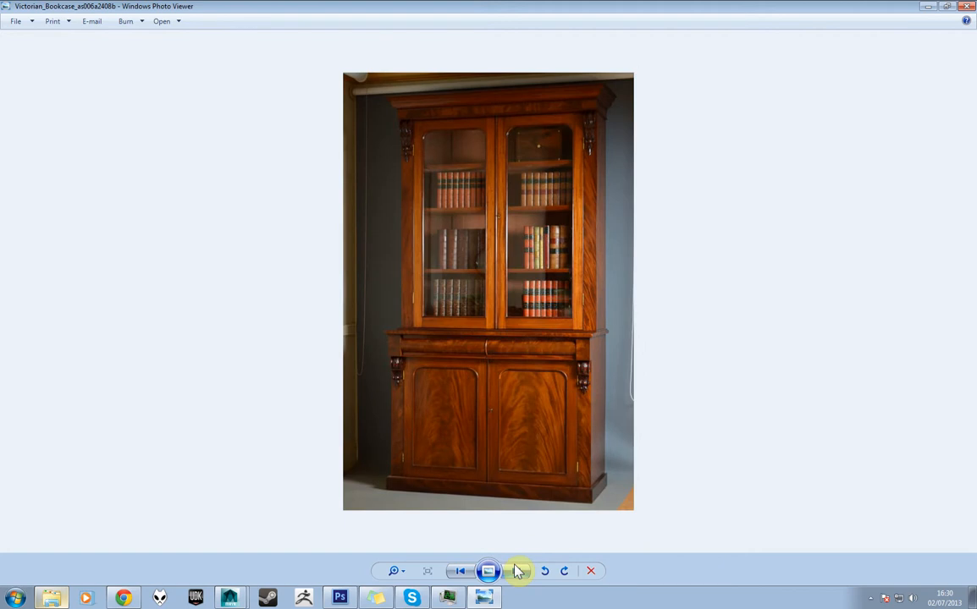
pyautogui.click(518, 571)
pyautogui.click(461, 571)
# Step: Reduce the photo viewer to a floating window and move it and the folder window off this monitor to reveal the Maya scene
pyautogui.doubleClick(652, 9)
pyautogui.moveTo(647, 22); pyautogui.dragTo(0, 74)
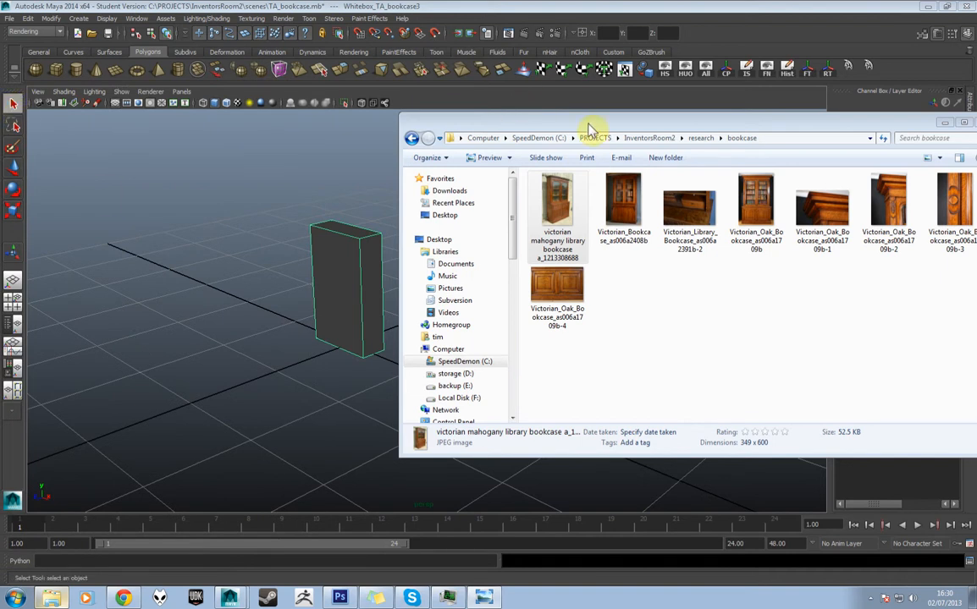
pyautogui.moveTo(616, 124); pyautogui.dragTo(0, 146)
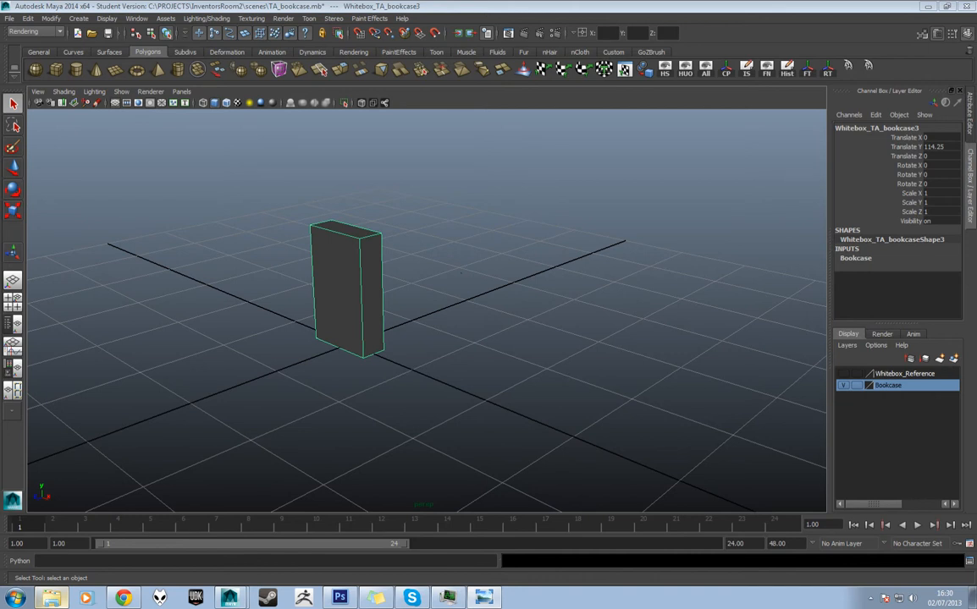
# Step: Bring the Victorian_Oak_Bookcase_as006a1709b photo onto this monitor and place it beside the whitebox bookcase block
pyautogui.moveTo(0, 56); pyautogui.dragTo(452, 10)
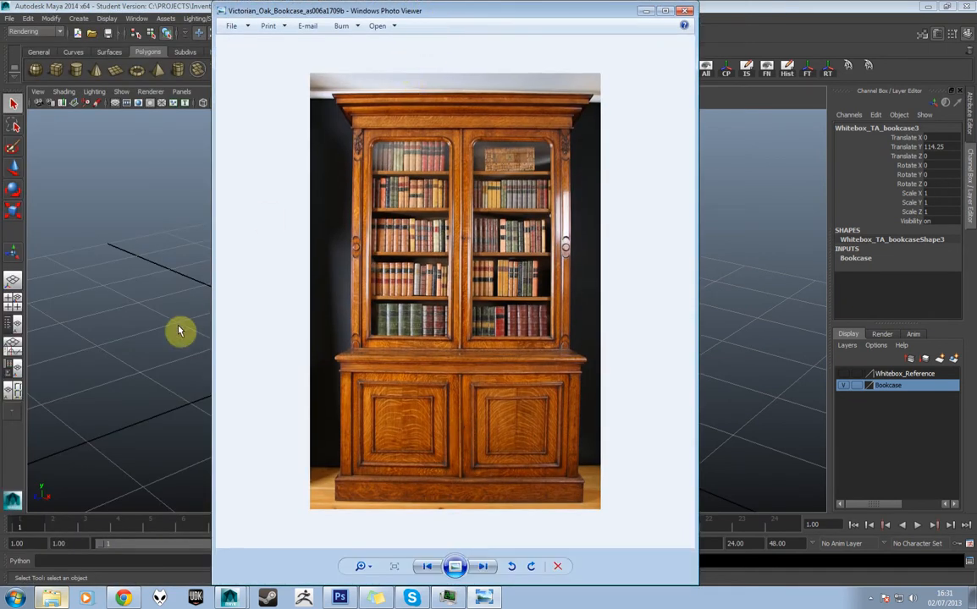
pyautogui.click(125, 601)
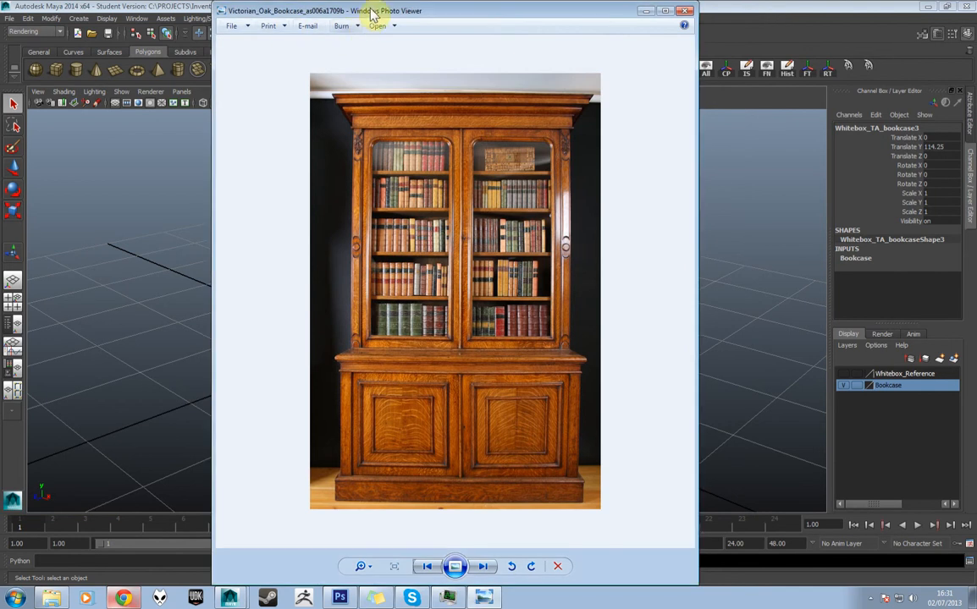
pyautogui.moveTo(373, 14); pyautogui.dragTo(612, 29)
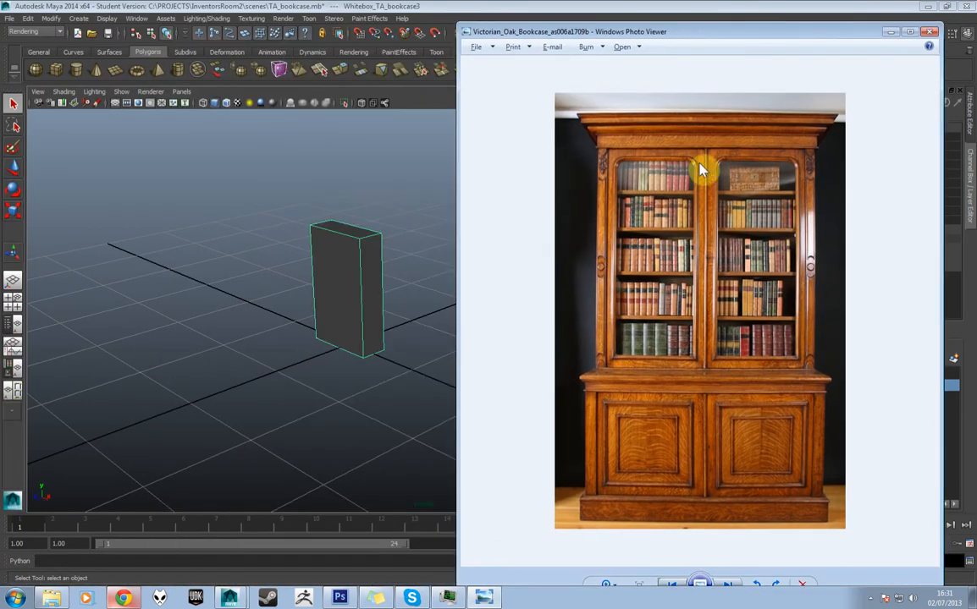
# Step: Examine the oak bookcase photo up close, covering the lower cupboard doors, the base and the central door frames
pyautogui.scroll(2, 749, 327)
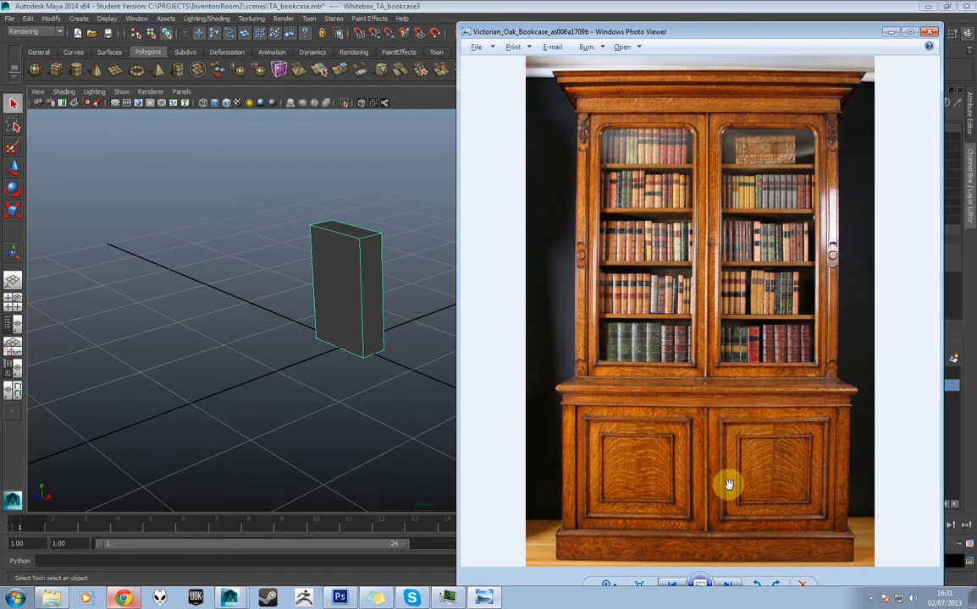
pyautogui.scroll(3, 726, 484)
pyautogui.scroll(2, 702, 457)
pyautogui.scroll(-5, 694, 426)
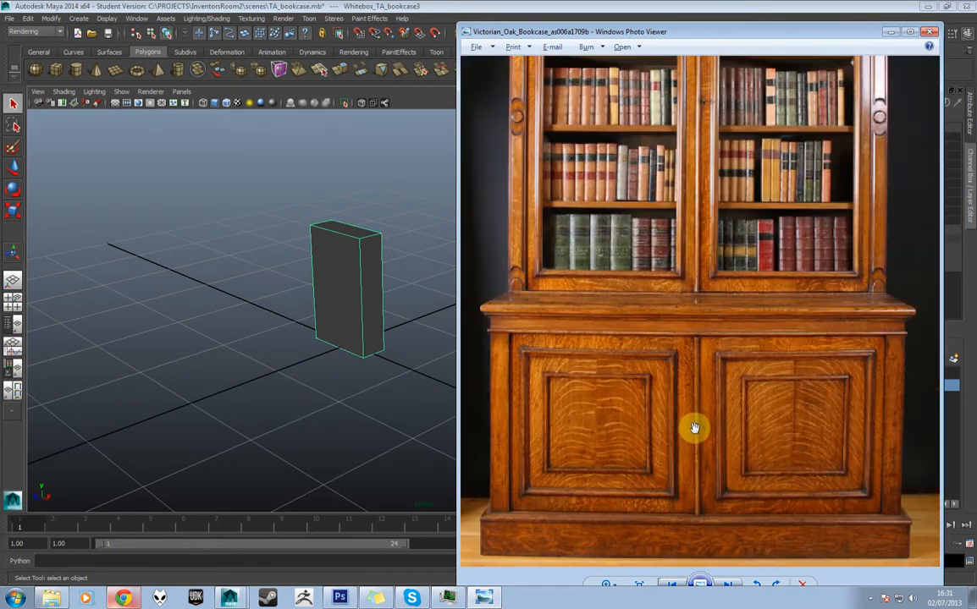
pyautogui.scroll(1, 721, 402)
pyautogui.scroll(-3, 728, 425)
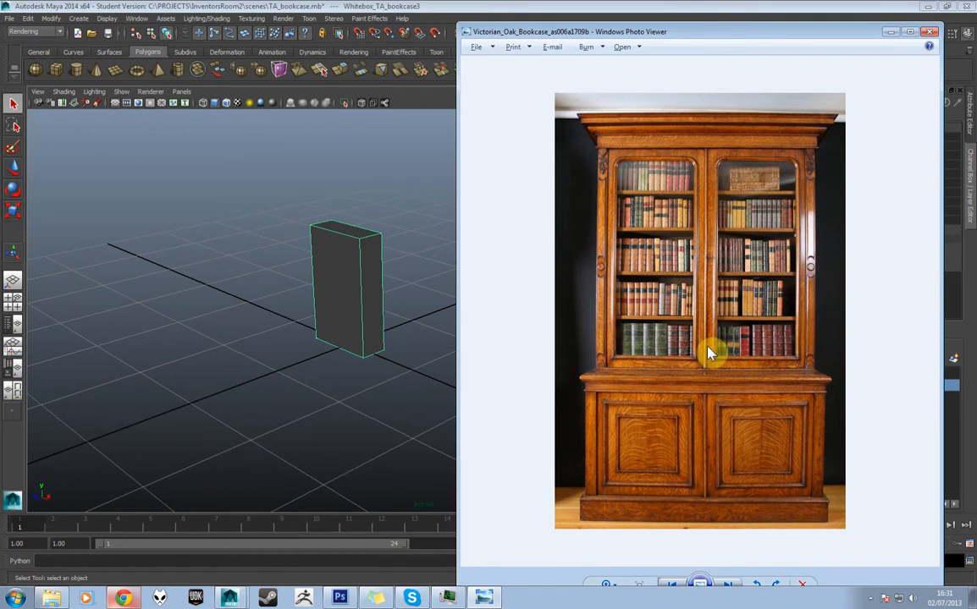
pyautogui.scroll(3, 721, 257)
pyautogui.scroll(2, 719, 253)
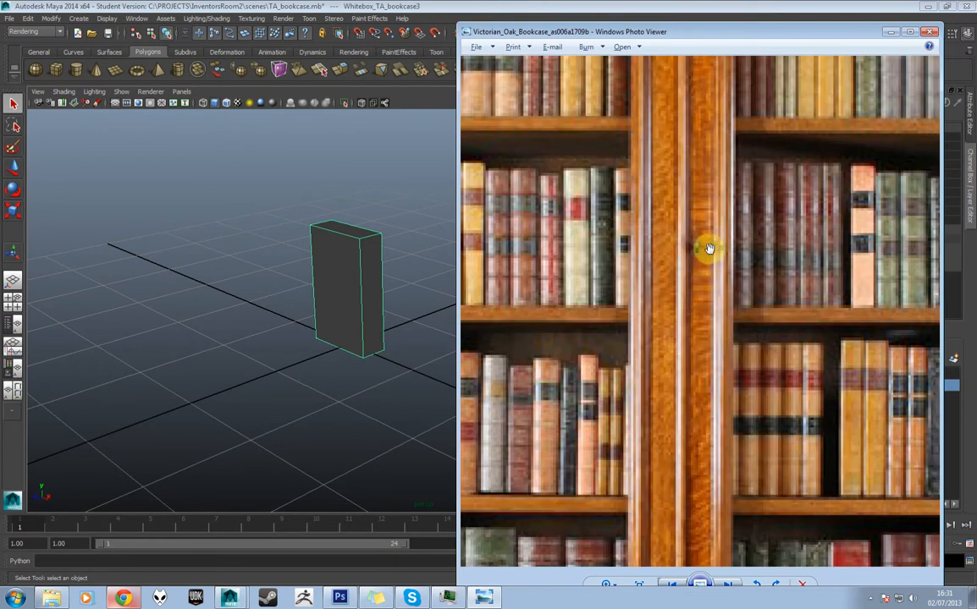
pyautogui.scroll(-4, 707, 249)
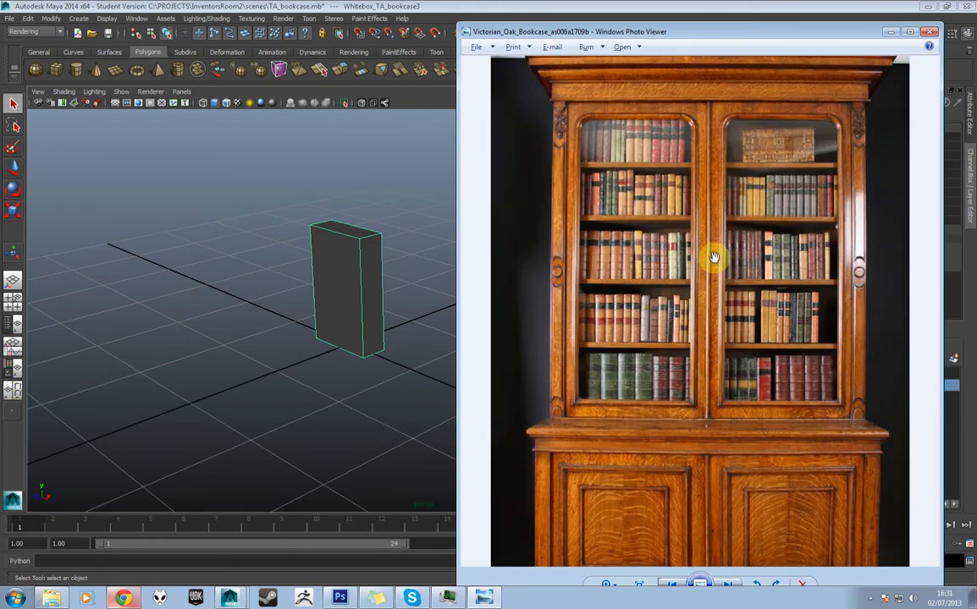
pyautogui.scroll(-3, 714, 261)
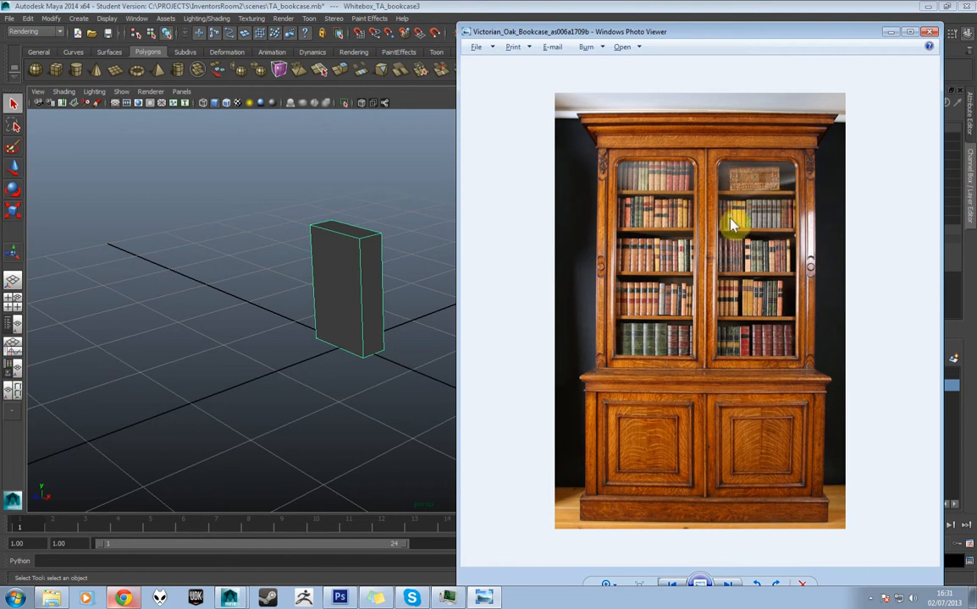
# Step: Examine the oak bookcase's glazed upper section, side pilasters, cornice and the carved ornament at the upper corner
pyautogui.scroll(3, 699, 224)
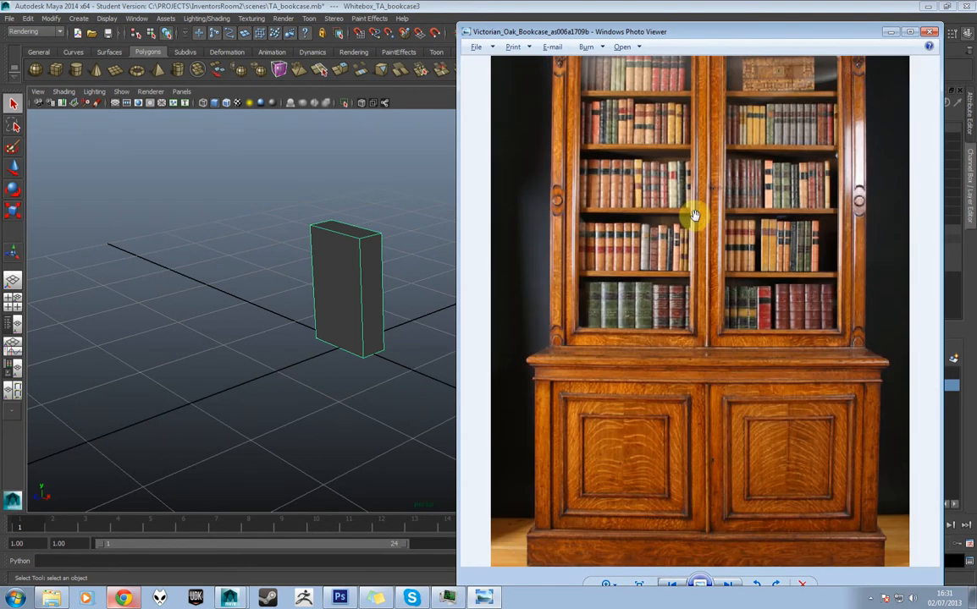
pyautogui.scroll(2, 619, 250)
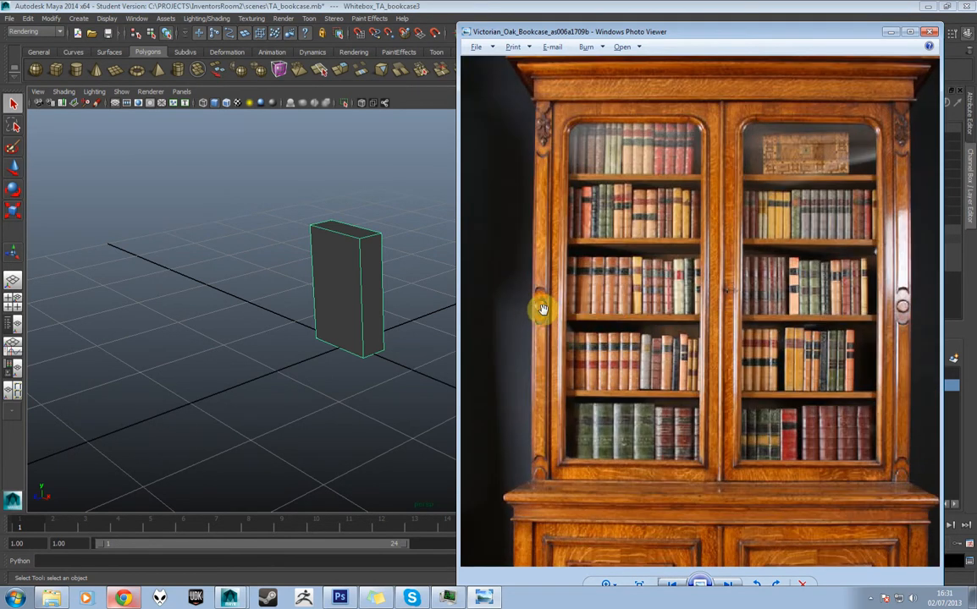
pyautogui.scroll(2, 761, 218)
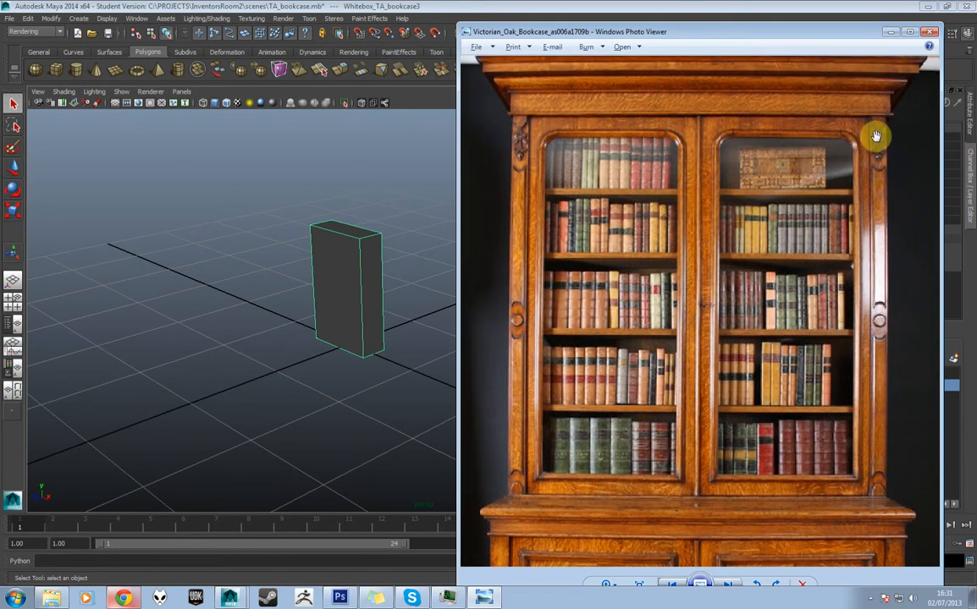
pyautogui.scroll(1, 737, 204)
pyautogui.scroll(-5, 711, 280)
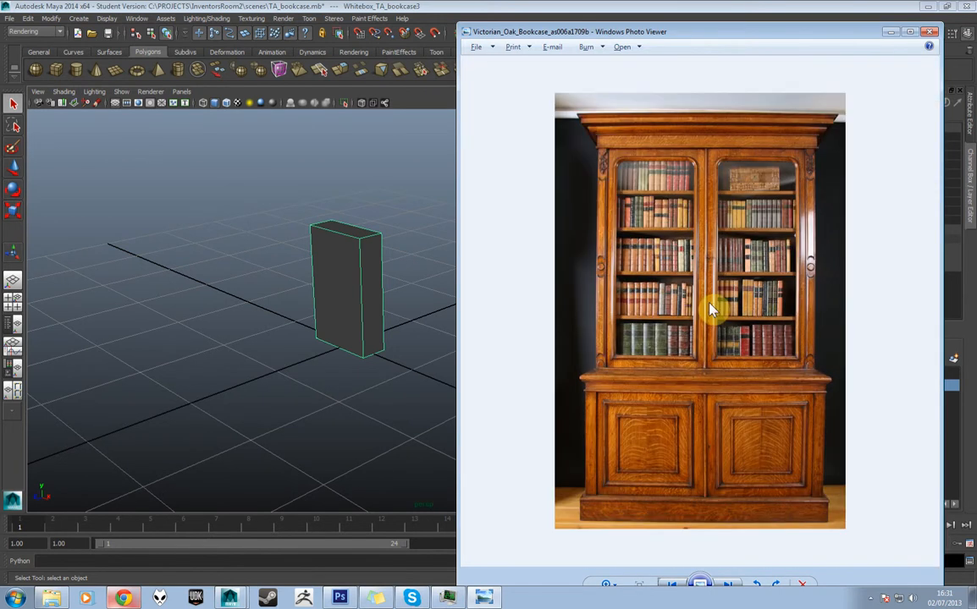
pyautogui.scroll(2, 708, 307)
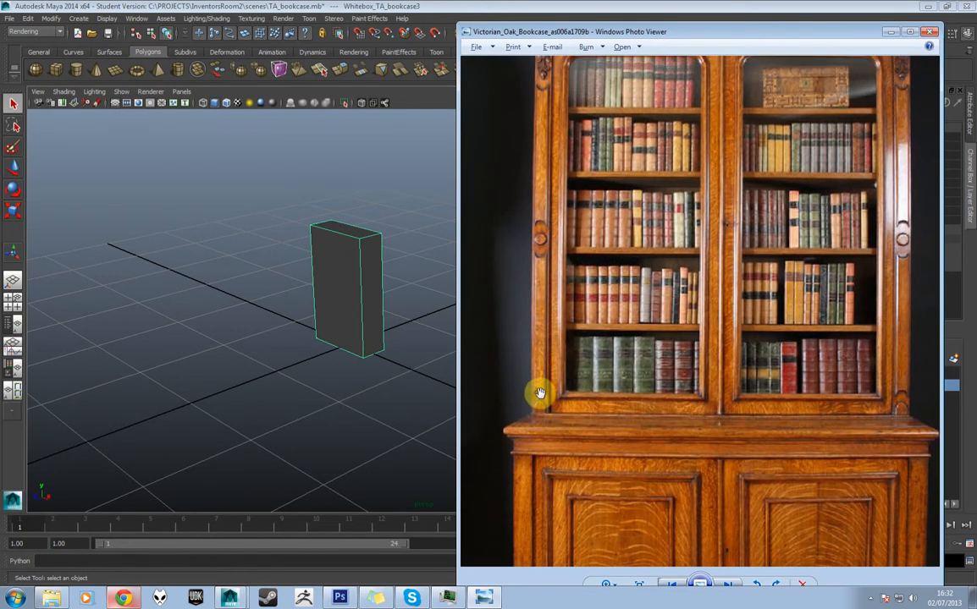
pyautogui.moveTo(541, 170); pyautogui.dragTo(536, 229)
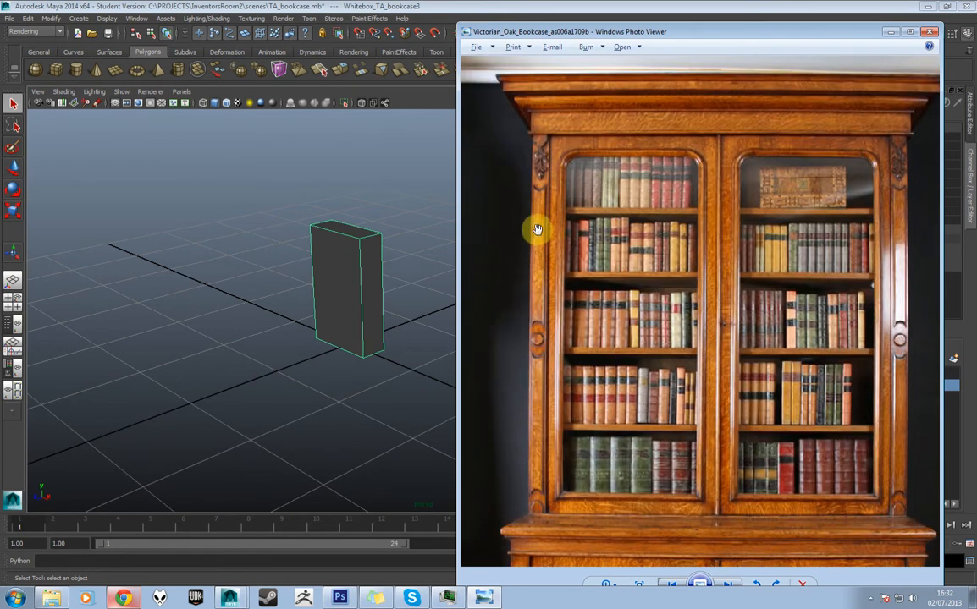
pyautogui.scroll(3, 537, 229)
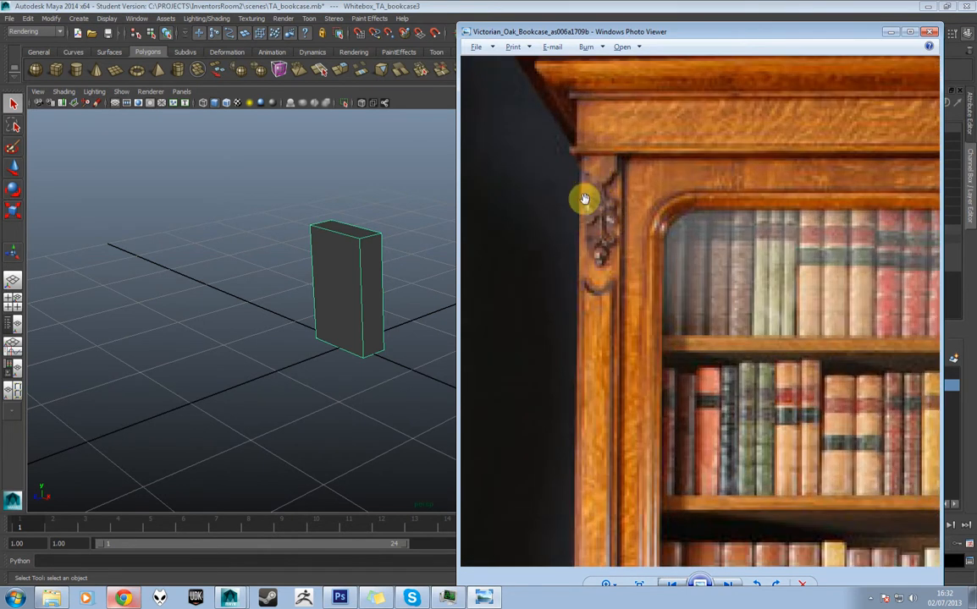
pyautogui.scroll(-3, 649, 230)
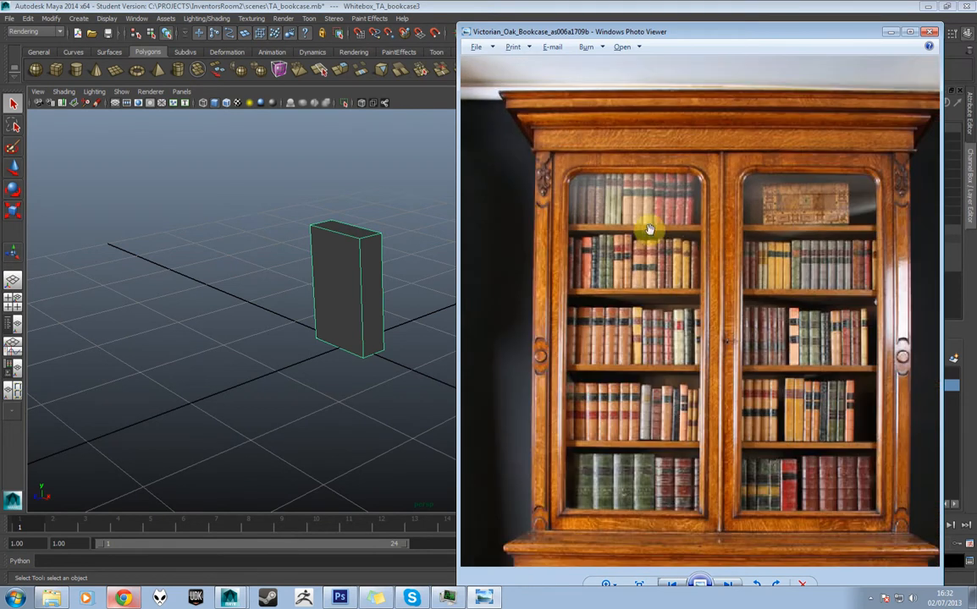
pyautogui.scroll(-1, 710, 254)
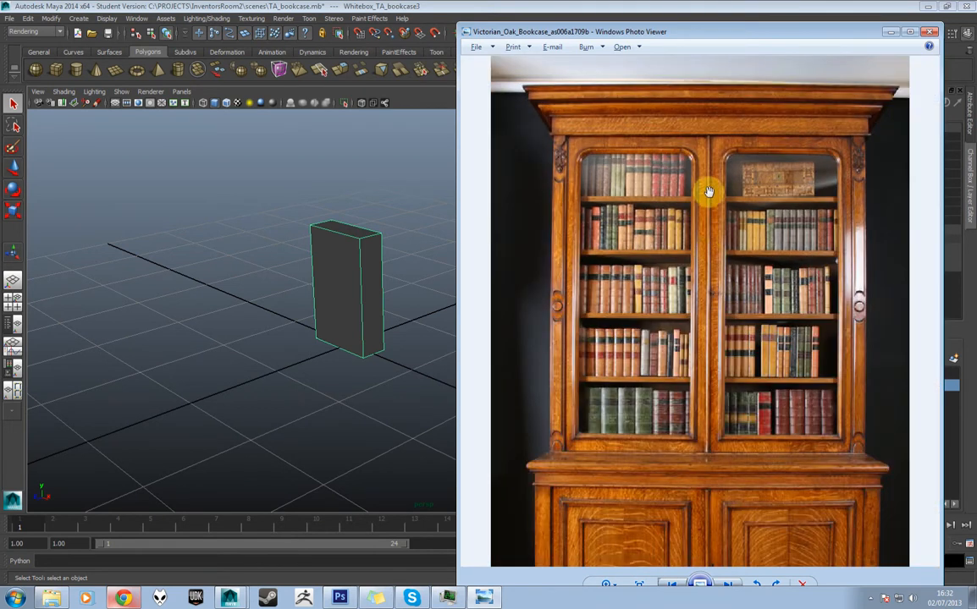
pyautogui.scroll(-1, 703, 197)
# Step: Compare the whitebox bookcase block with the oak bookcase photo, viewing the block from the front and side
pyautogui.moveTo(741, 33); pyautogui.dragTo(0, 93)
pyautogui.scroll(5, 342, 231)
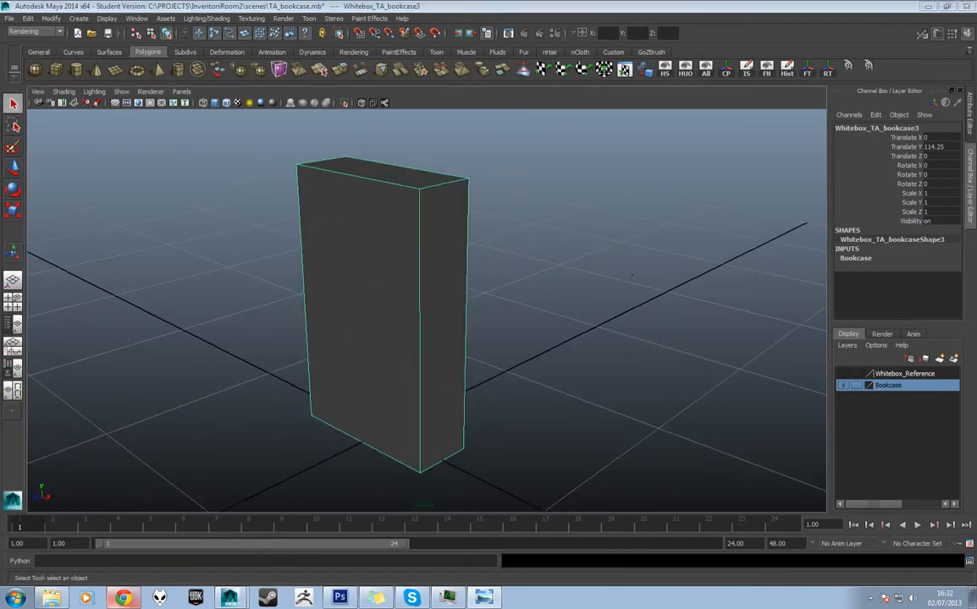
pyautogui.moveTo(0, 93); pyautogui.dragTo(520, 26)
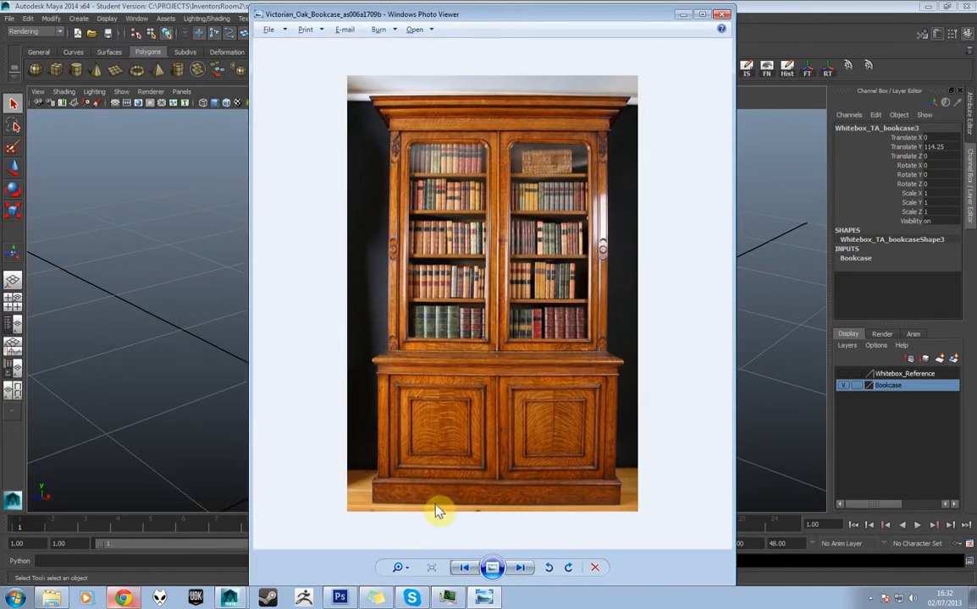
pyautogui.moveTo(508, 23); pyautogui.dragTo(0, 47)
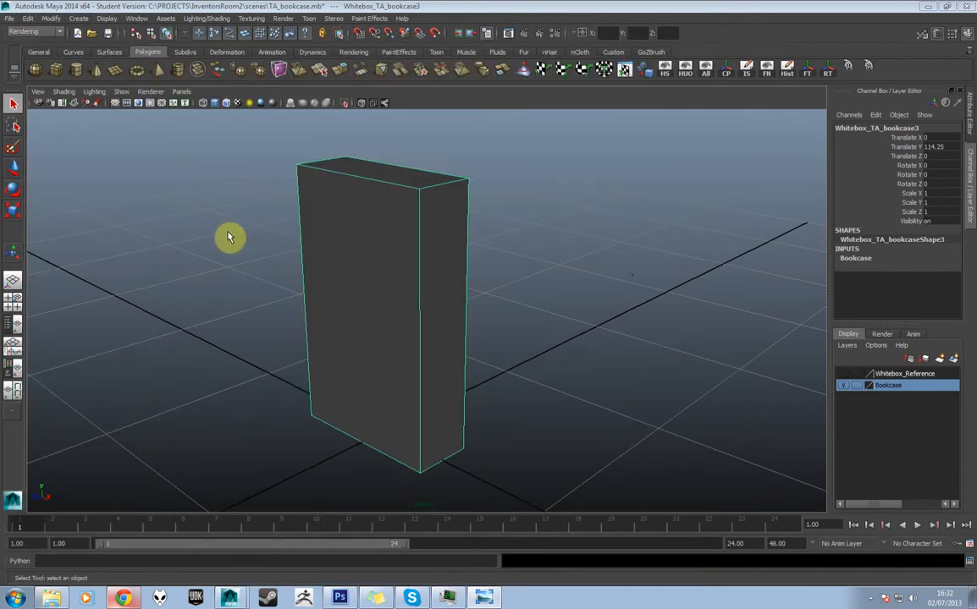
pyautogui.keyDown('alt'); pyautogui.moveTo(374, 230); pyautogui.dragTo(374, 227, button='middle'); pyautogui.keyUp('alt')
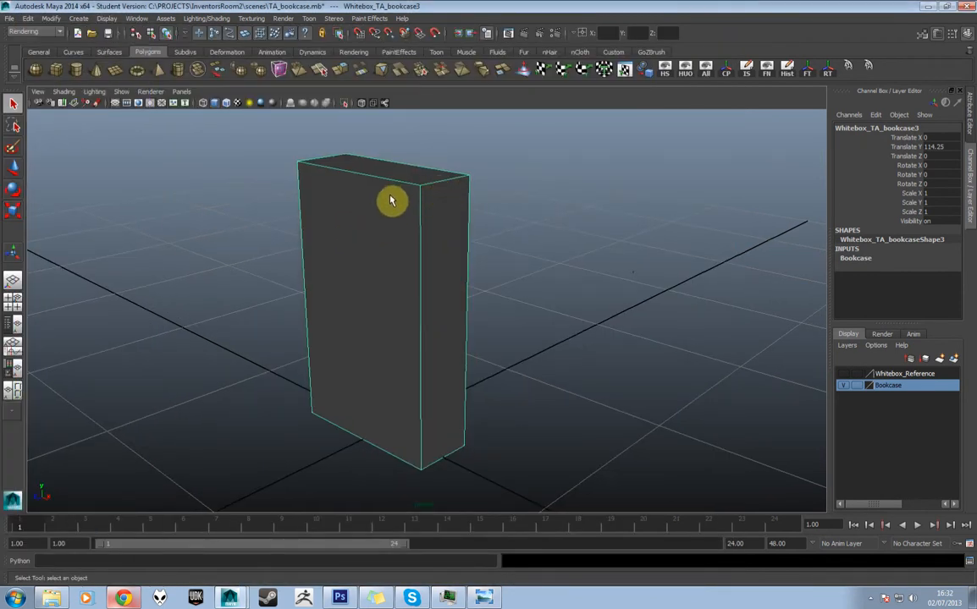
pyautogui.keyDown('alt'); pyautogui.moveTo(391, 200); pyautogui.dragTo(342, 277); pyautogui.keyUp('alt')
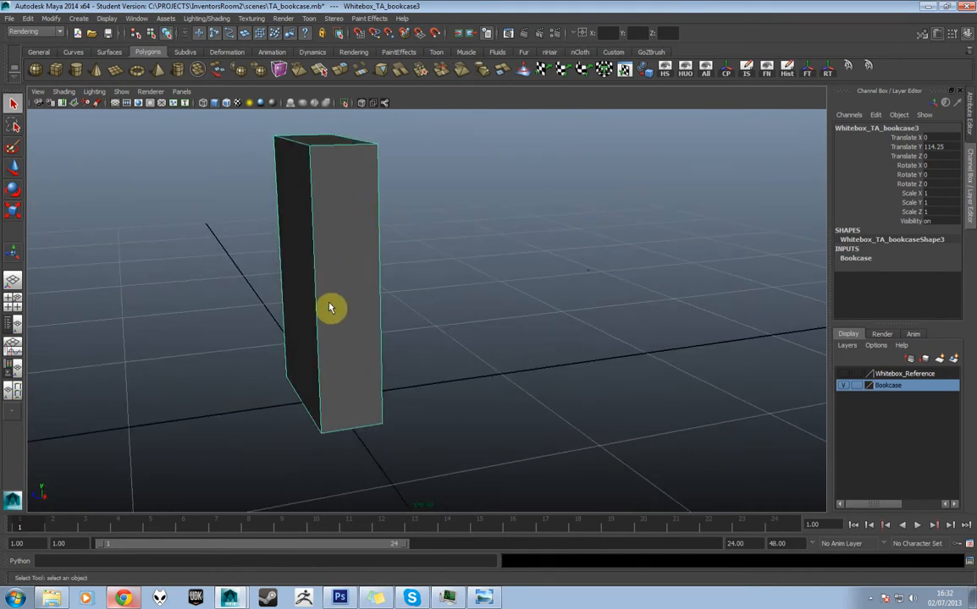
pyautogui.keyDown('alt'); pyautogui.moveTo(338, 290); pyautogui.dragTo(343, 351); pyautogui.keyUp('alt')
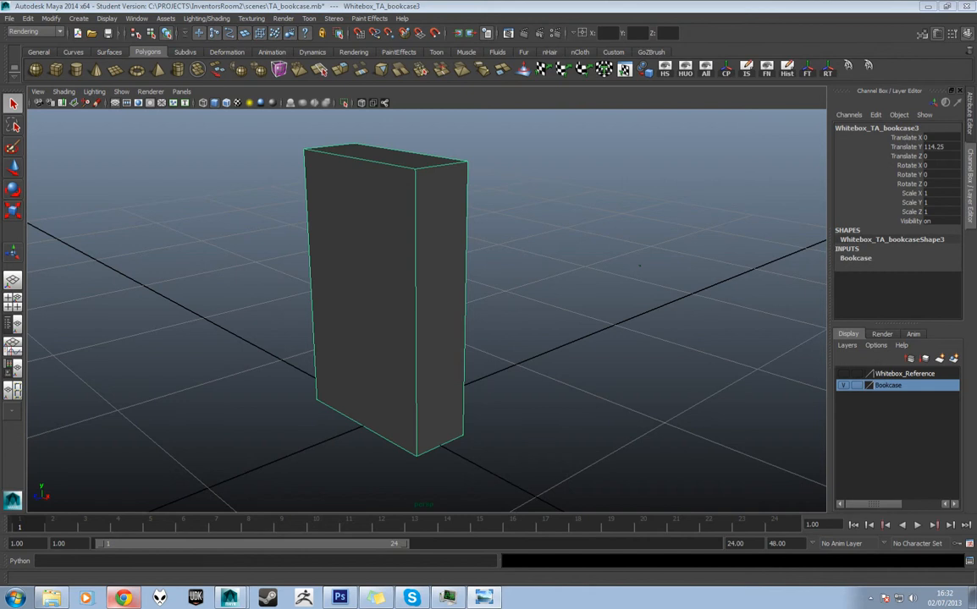
# Step: Review the upper part of the mahogany bookcase photo over the scene and move the photo off this monitor again
pyautogui.moveTo(0, 4); pyautogui.dragTo(484, 102)
pyautogui.moveTo(535, 252); pyautogui.dragTo(538, 355)
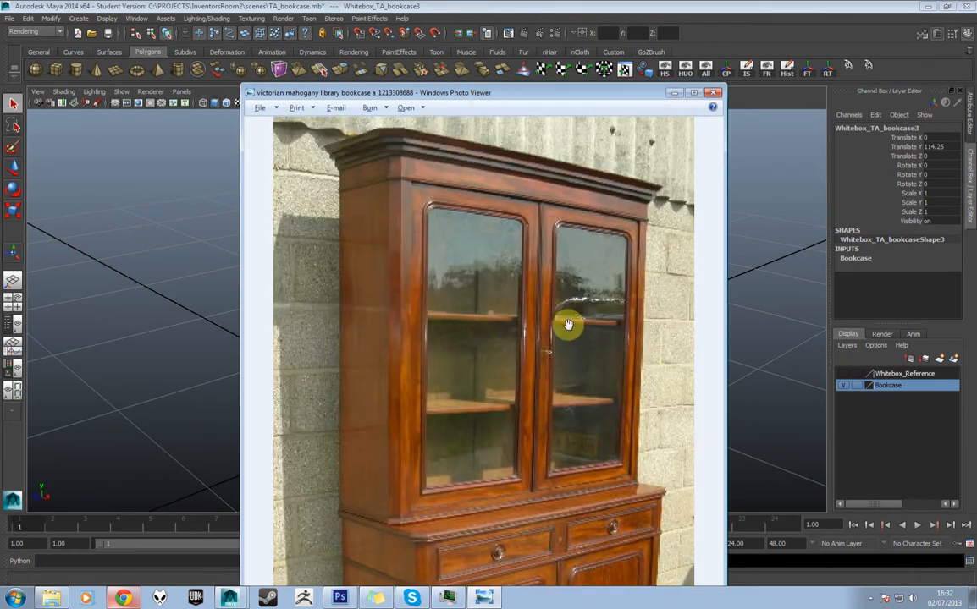
pyautogui.moveTo(541, 103); pyautogui.dragTo(0, 89)
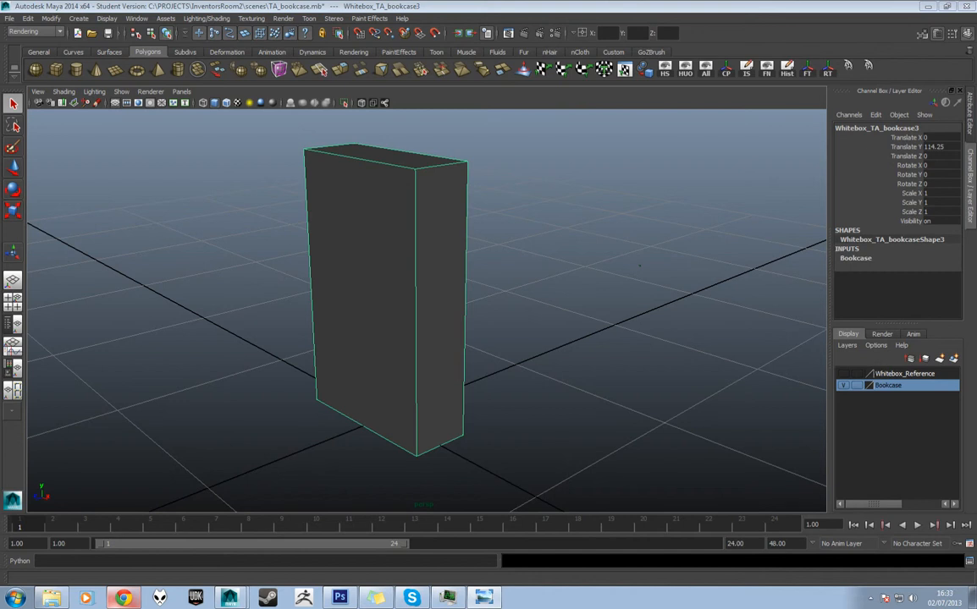
# Step: Start the Insert Edge Loop Tool on the bookcase block's vertical edges and open its tool settings
pyautogui.keyDown('alt'); pyautogui.moveTo(377, 398); pyautogui.dragTo(392, 374, button='middle'); pyautogui.keyUp('alt')
pyautogui.keyDown('alt'); pyautogui.moveTo(424, 332); pyautogui.dragTo(419, 285, button='middle'); pyautogui.keyUp('alt')
pyautogui.moveTo(419, 285); pyautogui.dragTo(401, 241, button='right')
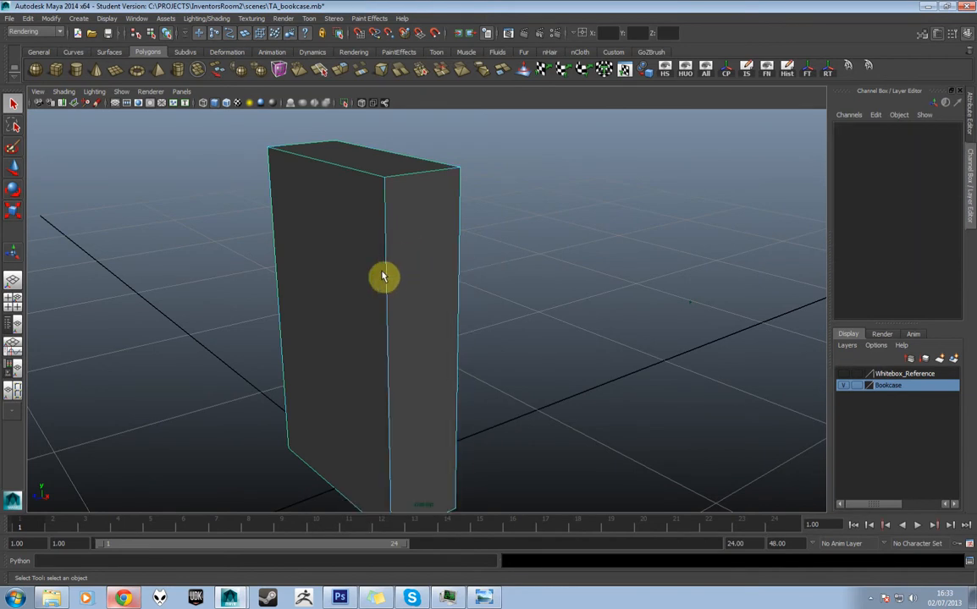
pyautogui.click(387, 282)
pyautogui.keyDown('shift'); pyautogui.moveTo(388, 282); pyautogui.dragTo(388, 345, button='right'); pyautogui.keyUp('shift')
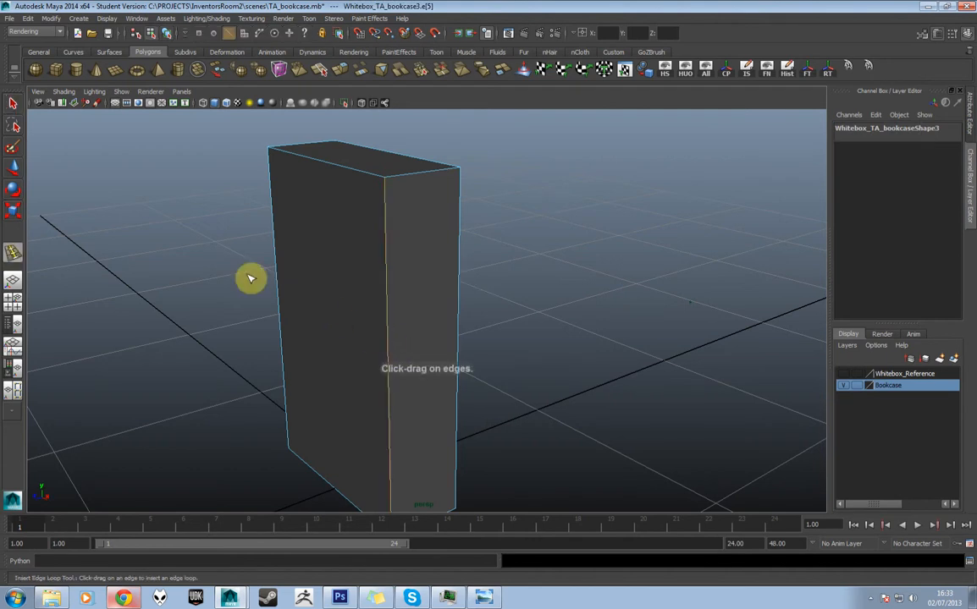
pyautogui.doubleClick(13, 252)
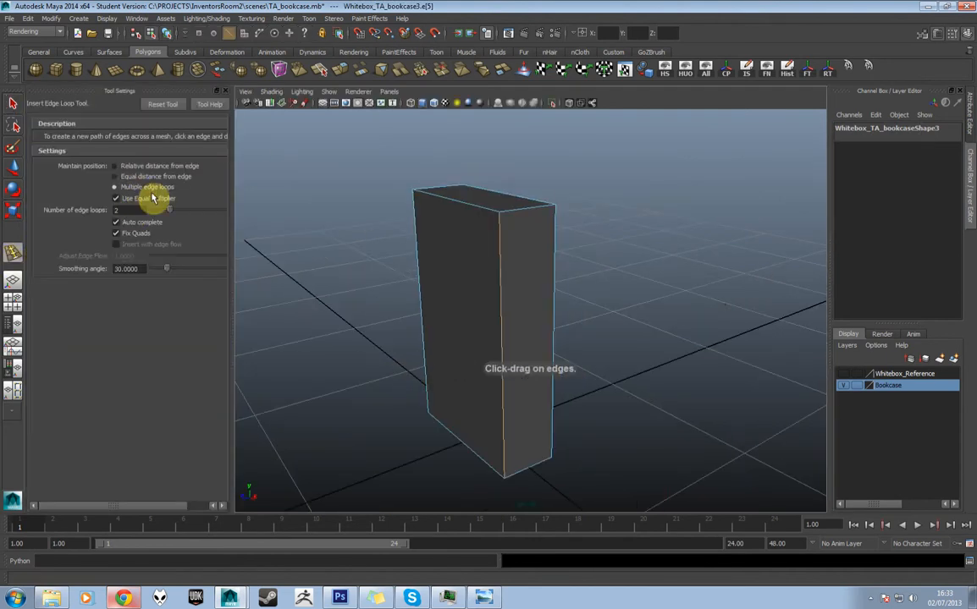
pyautogui.moveTo(503, 284); pyautogui.dragTo(484, 286)
pyautogui.hotkey('ctrl', 'z')
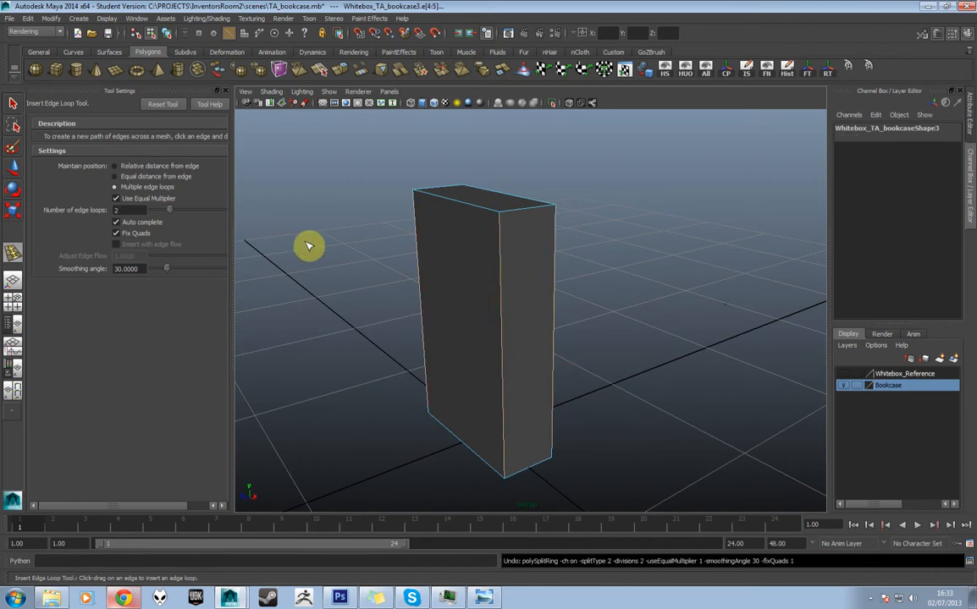
pyautogui.click(127, 166)
# Step: In the side view, insert two evenly spaced horizontal edge loops around the block using the Multiple edge loops option
pyautogui.keyDown('alt'); pyautogui.moveTo(458, 319); pyautogui.dragTo(533, 291); pyautogui.keyUp('alt')
pyautogui.press('space')
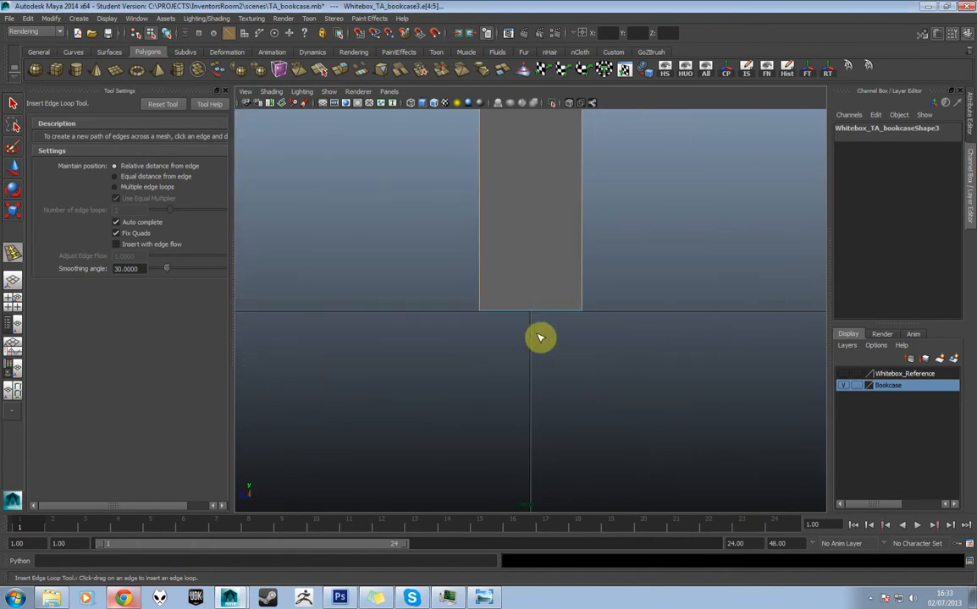
pyautogui.keyDown('alt'); pyautogui.moveTo(512, 241); pyautogui.dragTo(499, 336, button='middle'); pyautogui.keyUp('alt')
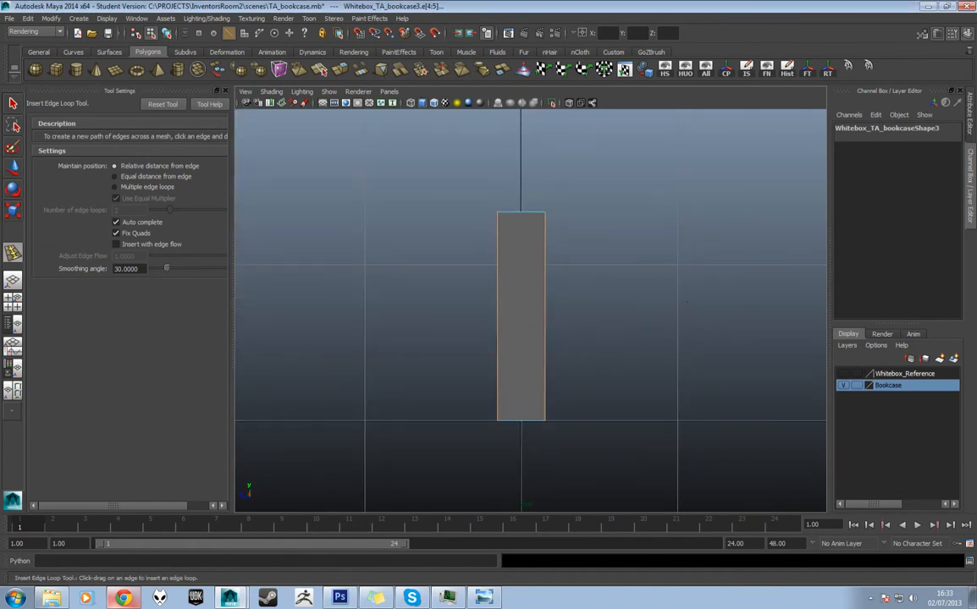
pyautogui.moveTo(0, 9); pyautogui.dragTo(0, 67)
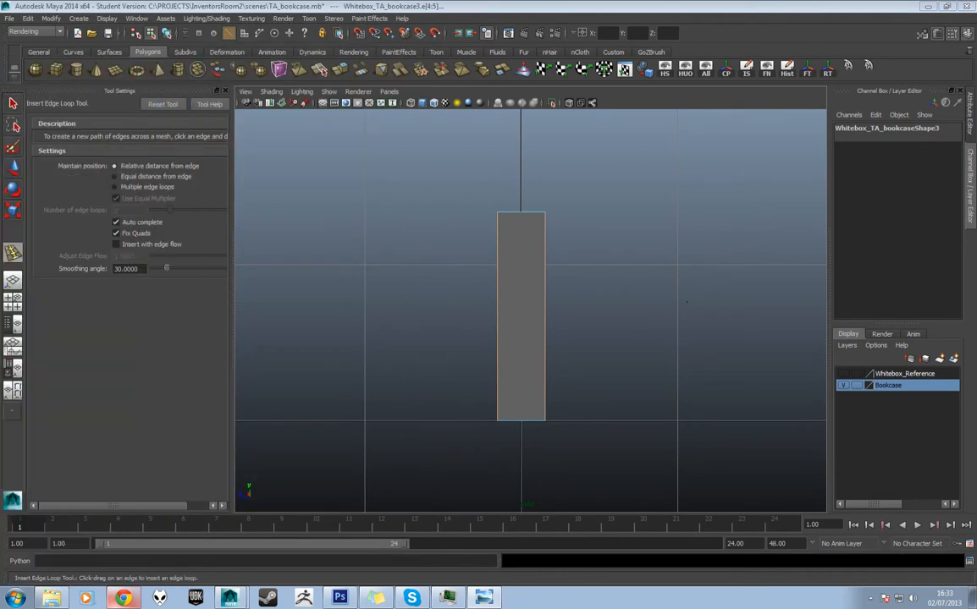
pyautogui.click(140, 187)
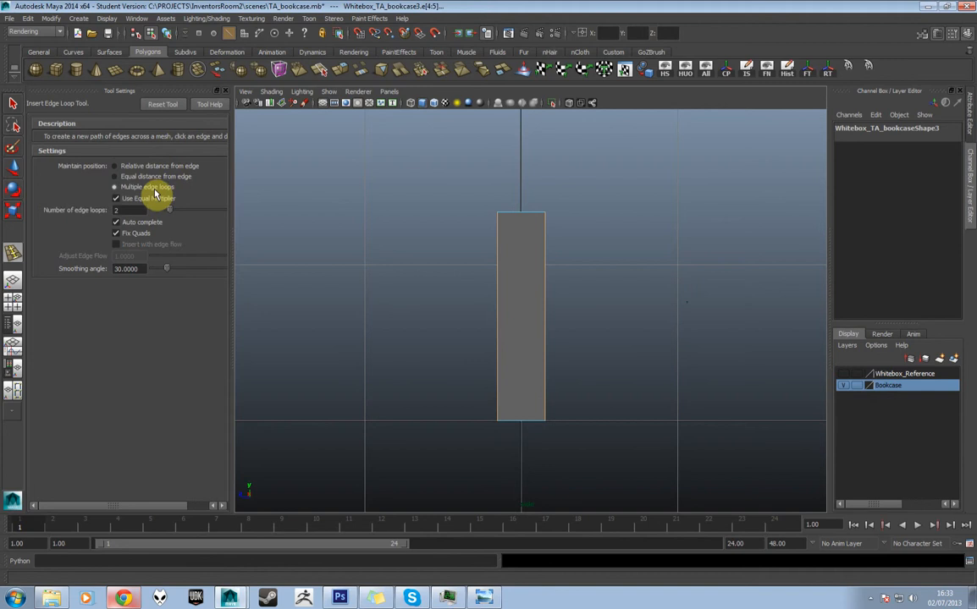
pyautogui.click(501, 280)
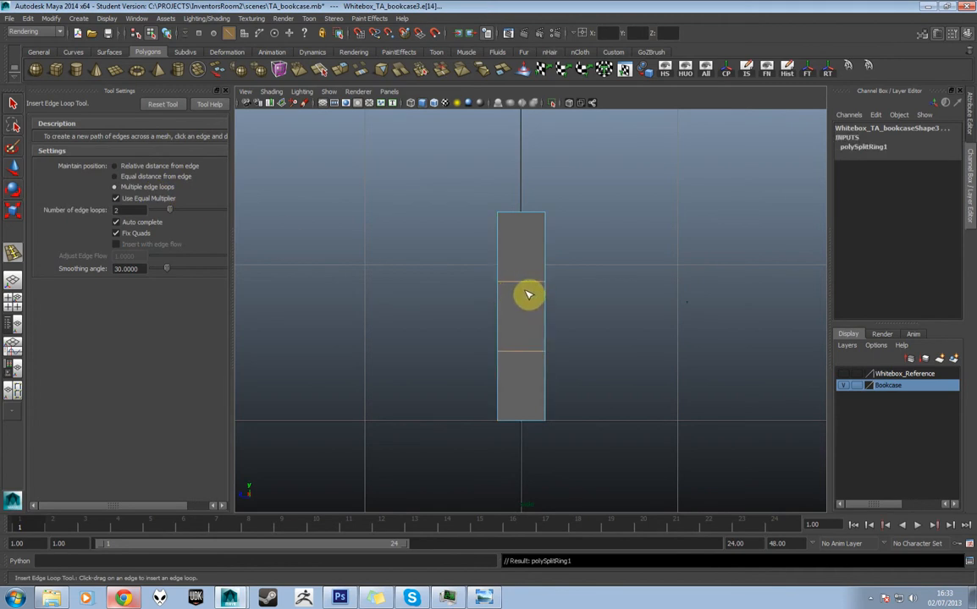
# Step: Delete the upper of the two horizontal edge loops, leaving the block divided at a third of its height
pyautogui.press('w')
pyautogui.scroll(1, 528, 294)
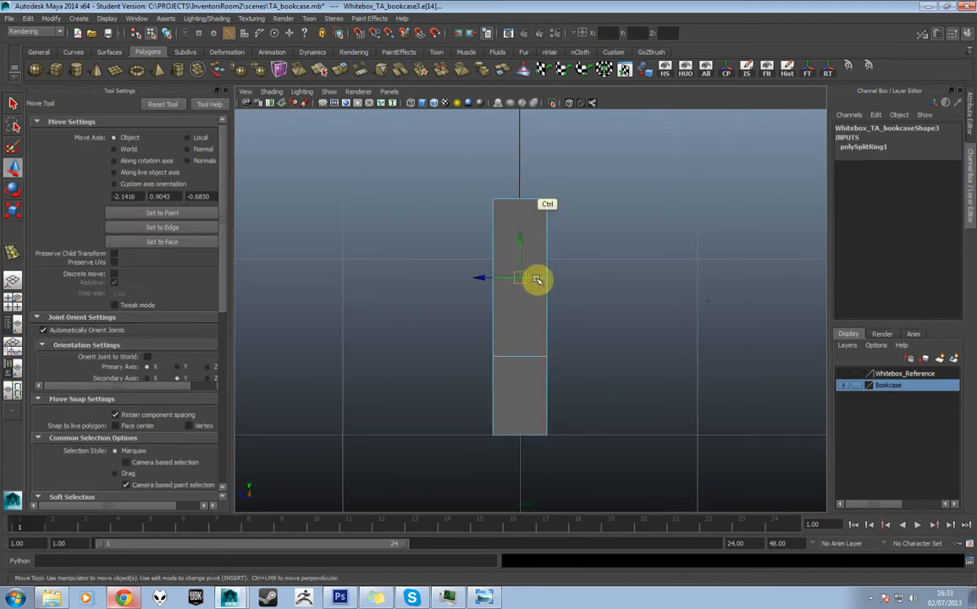
pyautogui.keyDown('ctrl'); pyautogui.rightClick(536, 279); pyautogui.keyUp('ctrl')
pyautogui.keyDown('ctrl'); pyautogui.rightClick(536, 280); pyautogui.keyUp('ctrl')
pyautogui.keyDown('shift'); pyautogui.rightClick(537, 279); pyautogui.keyUp('shift')
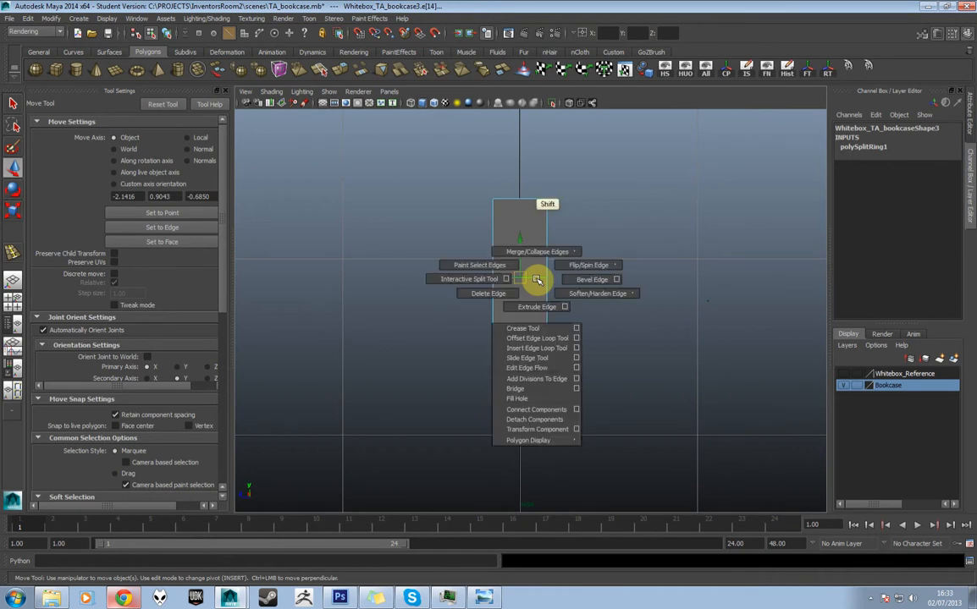
# Step: Extrude the front face of the block's lower section with thickness 8 and move the extruded face further forward
pyautogui.press('space')
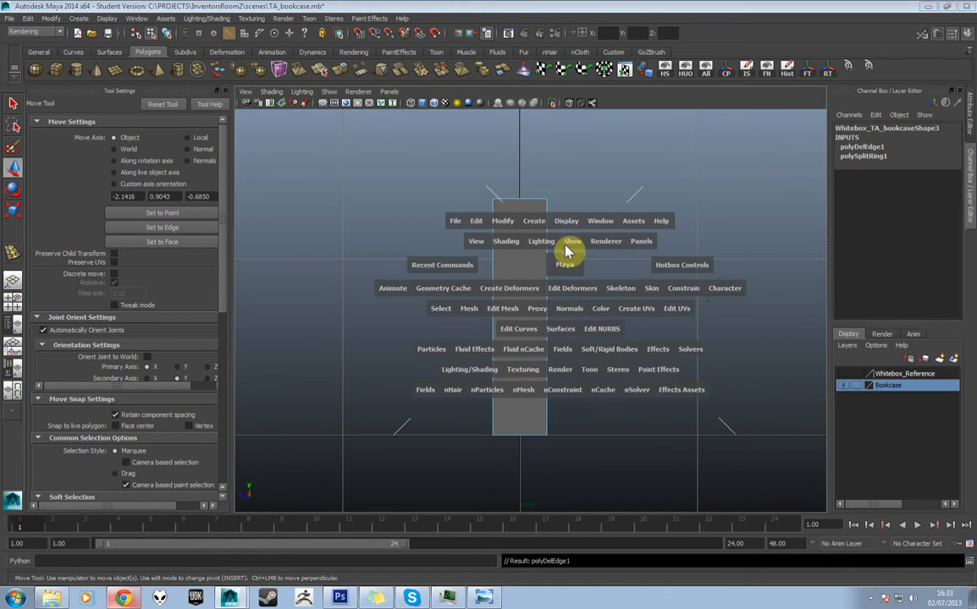
pyautogui.click(541, 246)
pyautogui.keyDown('alt'); pyautogui.moveTo(541, 246); pyautogui.dragTo(547, 248); pyautogui.keyUp('alt')
pyautogui.moveTo(547, 247)
pyautogui.keyDown('alt'); pyautogui.mouseDown(button='right')
pyautogui.moveTo(568, 261)
pyautogui.moveTo(548, 266)
pyautogui.mouseUp(button='right'); pyautogui.keyUp('alt')
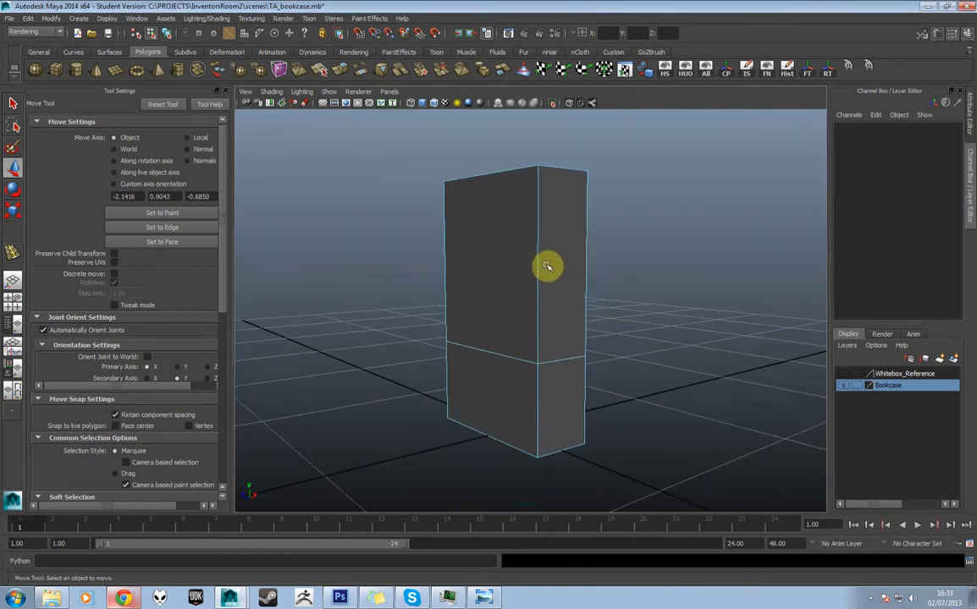
pyautogui.click(525, 362)
pyautogui.press('w')
pyautogui.keyDown('alt'); pyautogui.moveTo(513, 313); pyautogui.dragTo(525, 281); pyautogui.keyUp('alt')
pyautogui.rightClick(499, 279)
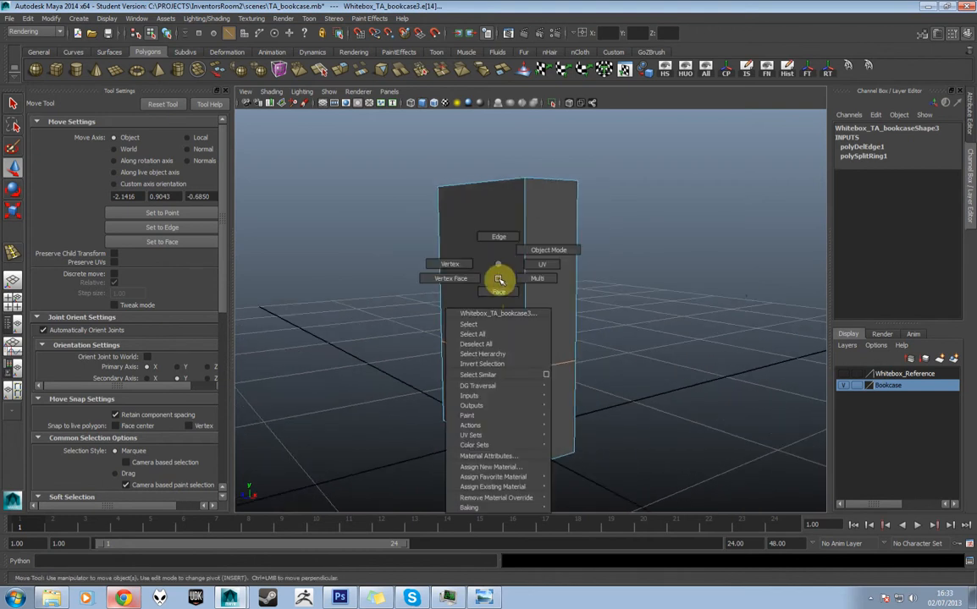
pyautogui.click(499, 283)
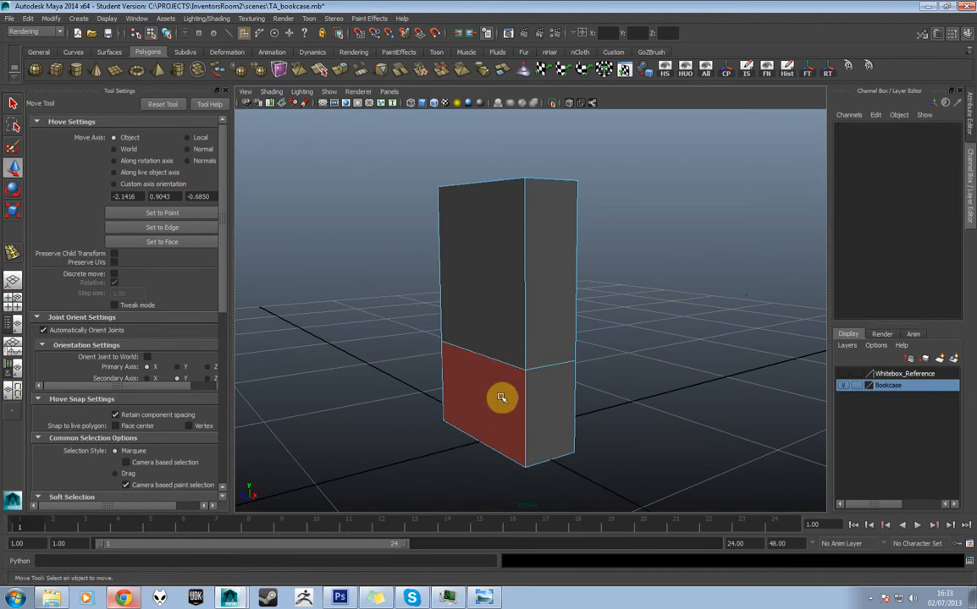
pyautogui.click(512, 387)
pyautogui.keyDown('shift'); pyautogui.rightClick(510, 383); pyautogui.keyUp('shift')
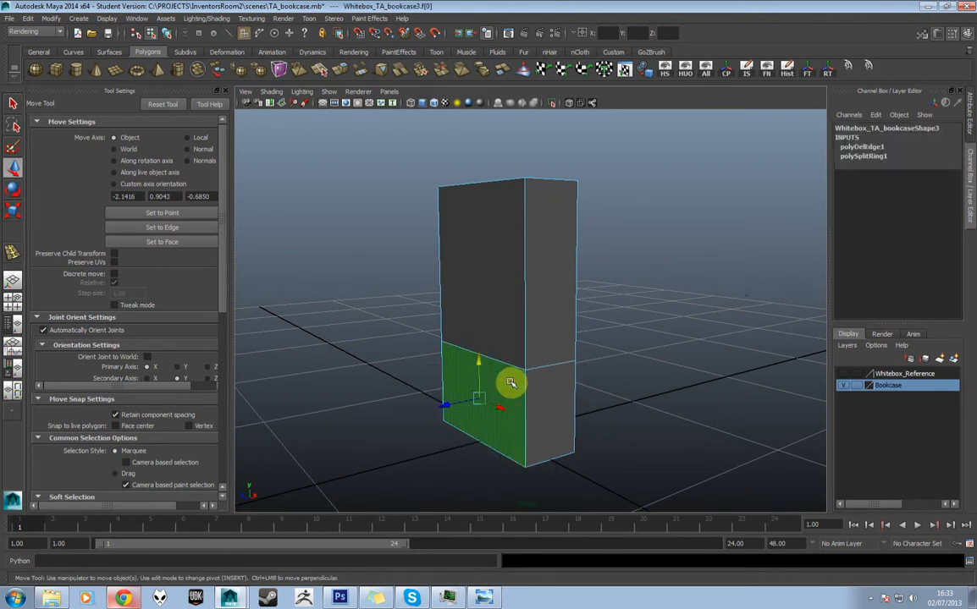
pyautogui.keyDown('shift'); pyautogui.moveTo(494, 381); pyautogui.dragTo(494, 402, button='right'); pyautogui.keyUp('shift')
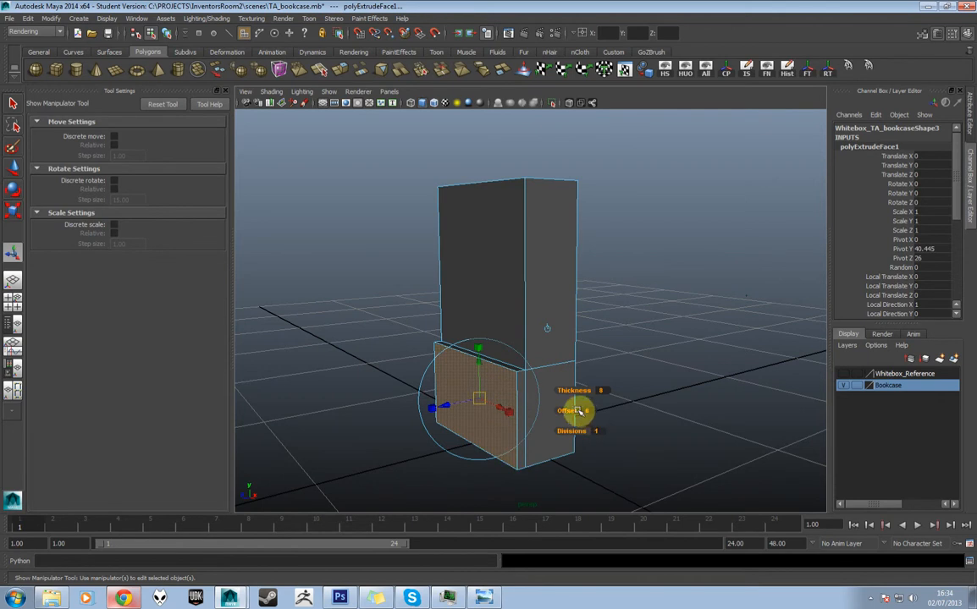
pyautogui.press('w')
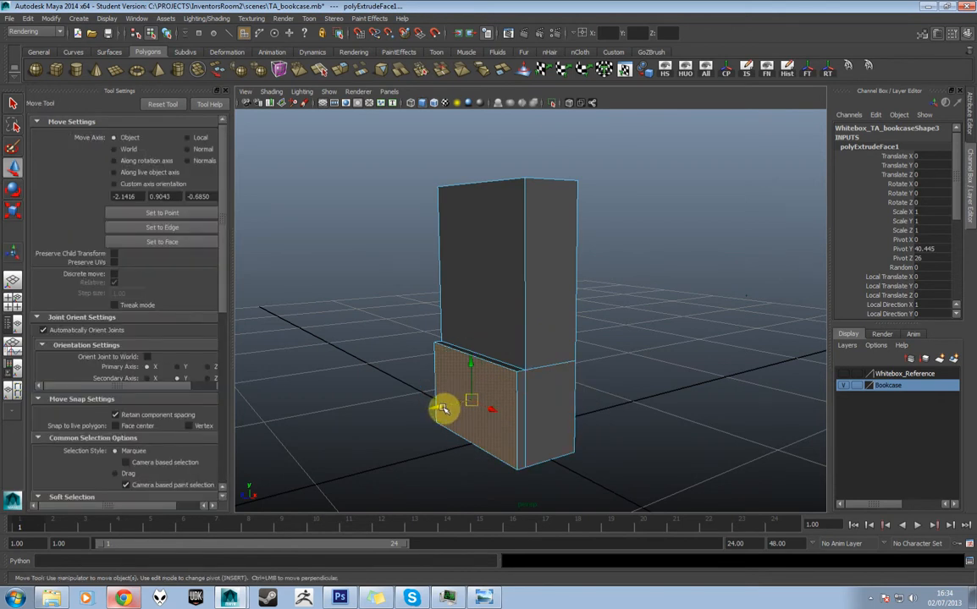
pyautogui.moveTo(441, 409)
pyautogui.mouseDown()
pyautogui.moveTo(409, 414)
pyautogui.moveTo(432, 414)
pyautogui.mouseUp()
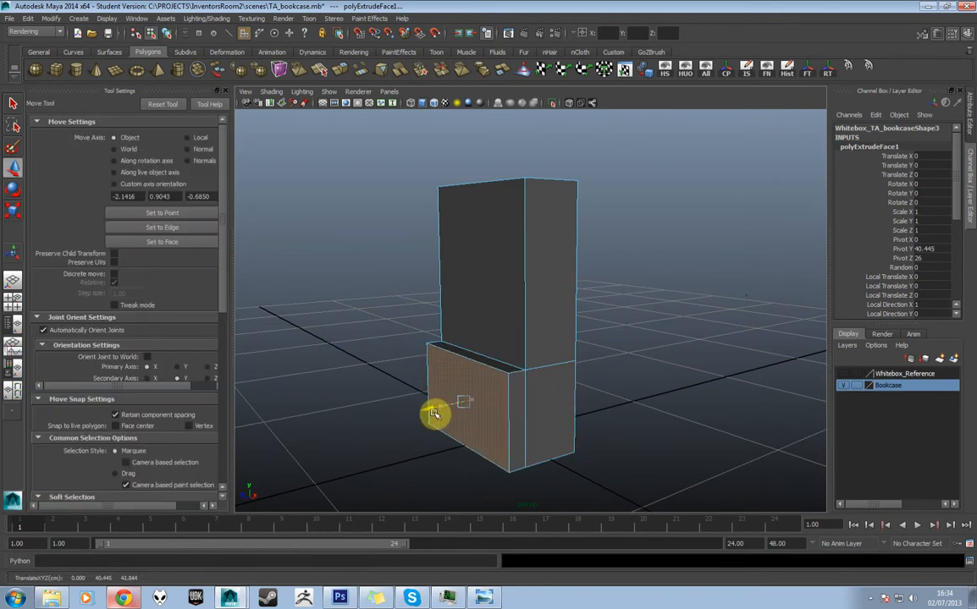
pyautogui.click(484, 307)
pyautogui.moveTo(444, 277); pyautogui.dragTo(454, 274)
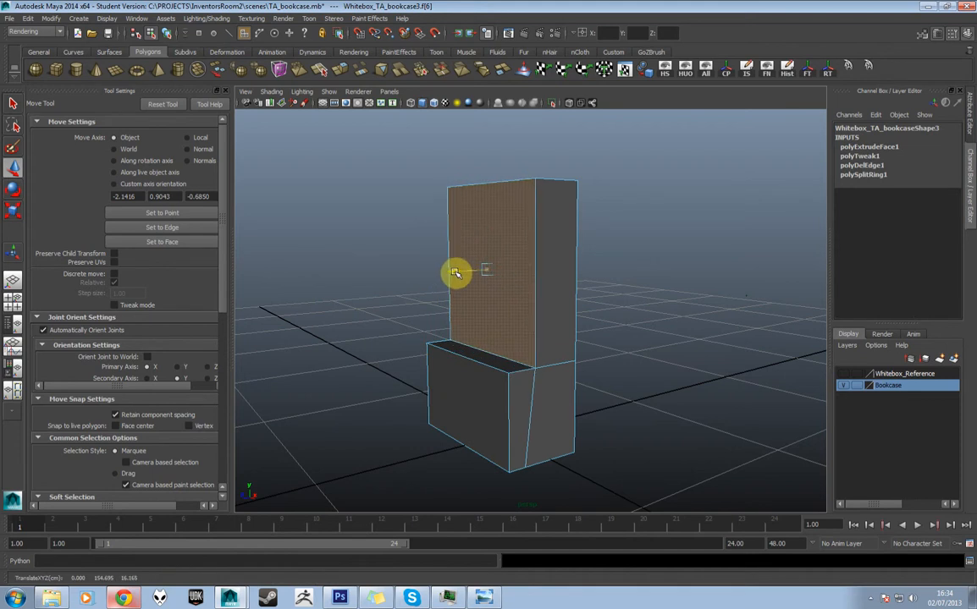
pyautogui.hotkey('ctrl', 'z')
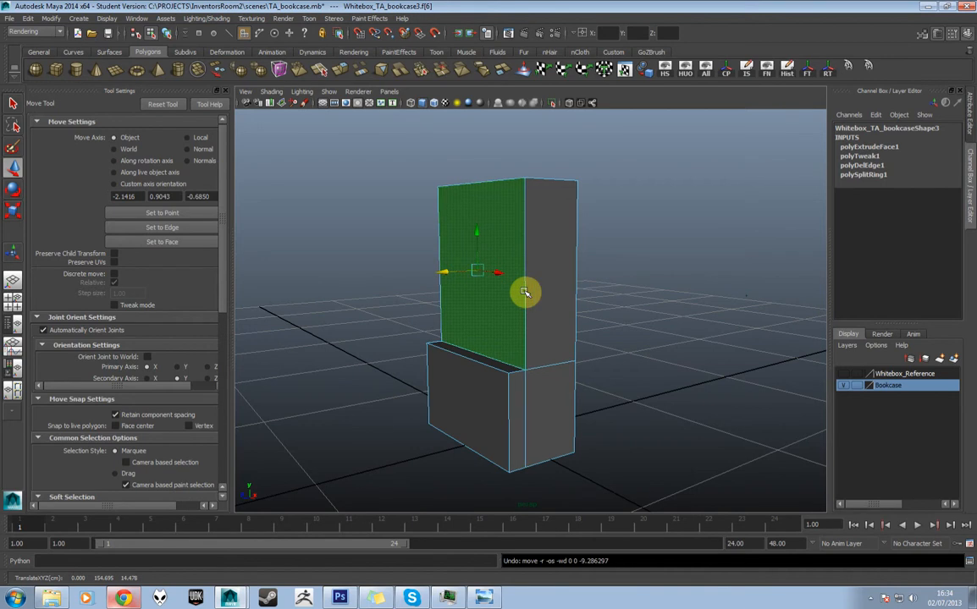
# Step: Select the edge loop around the front of the upper section and down the base's sides, and move it backward
pyautogui.moveTo(525, 292); pyautogui.dragTo(524, 266, button='right')
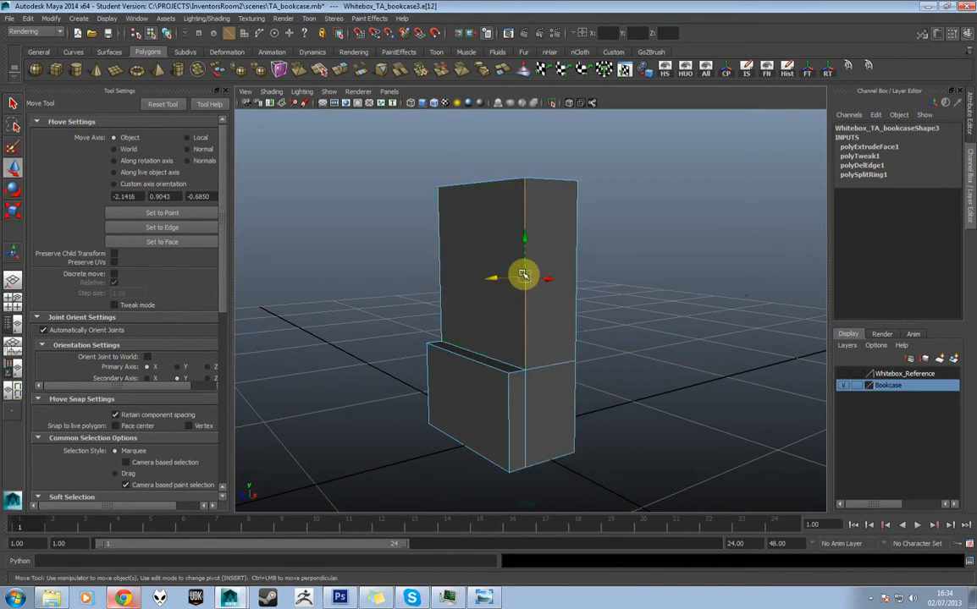
pyautogui.keyDown('shift'); pyautogui.click(440, 240); pyautogui.keyUp('shift')
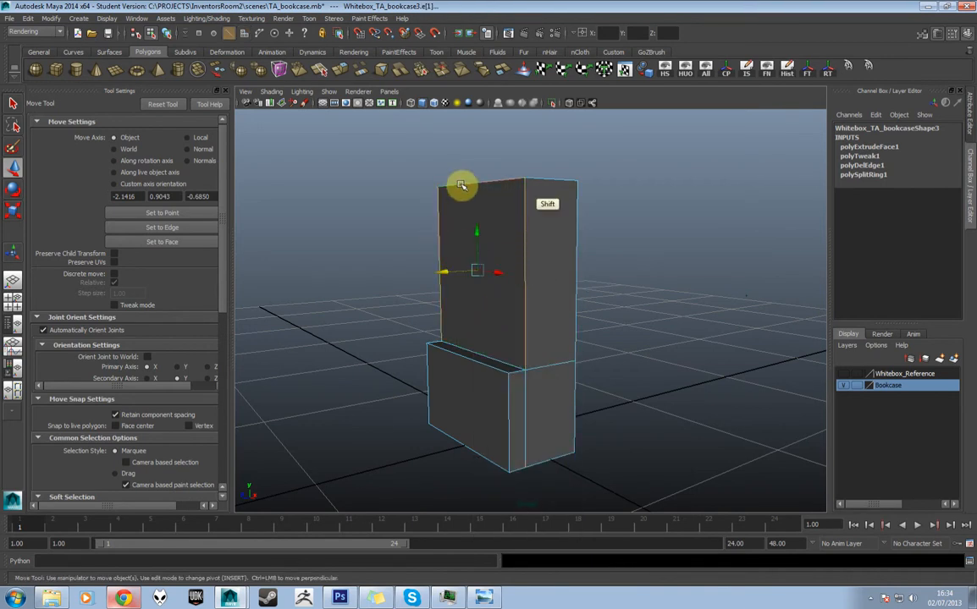
pyautogui.hotkey('ctrl', 'z')
pyautogui.hotkey('ctrl', 'z')
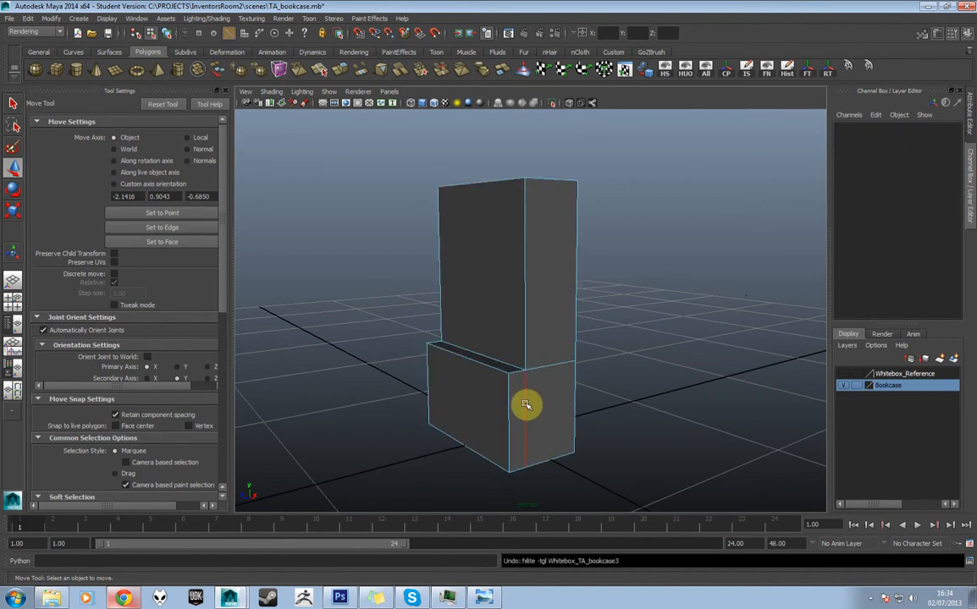
pyautogui.keyDown('shift'); pyautogui.click(525, 405); pyautogui.keyUp('shift')
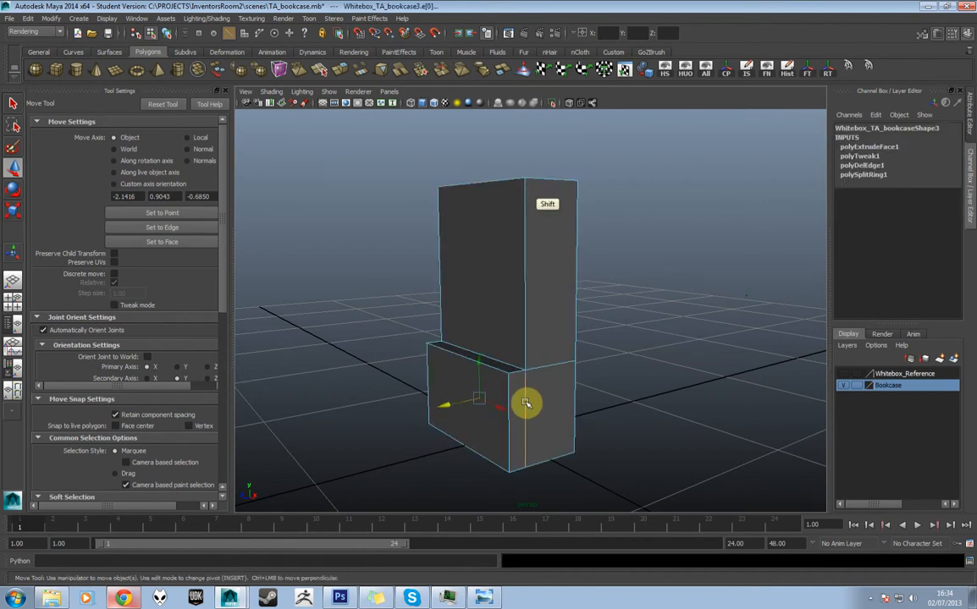
pyautogui.keyDown('shift'); pyautogui.click(440, 240); pyautogui.keyUp('shift')
pyautogui.moveTo(476, 313); pyautogui.dragTo(451, 319)
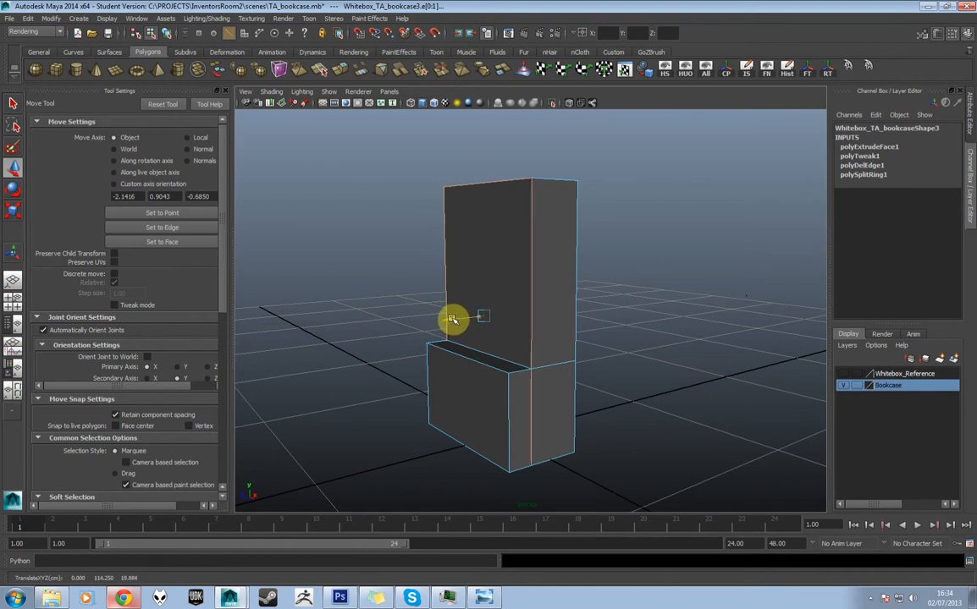
# Step: Select all faces of the upper section and extract them from the base with the Polygons Extract command
pyautogui.moveTo(451, 320); pyautogui.dragTo(480, 331)
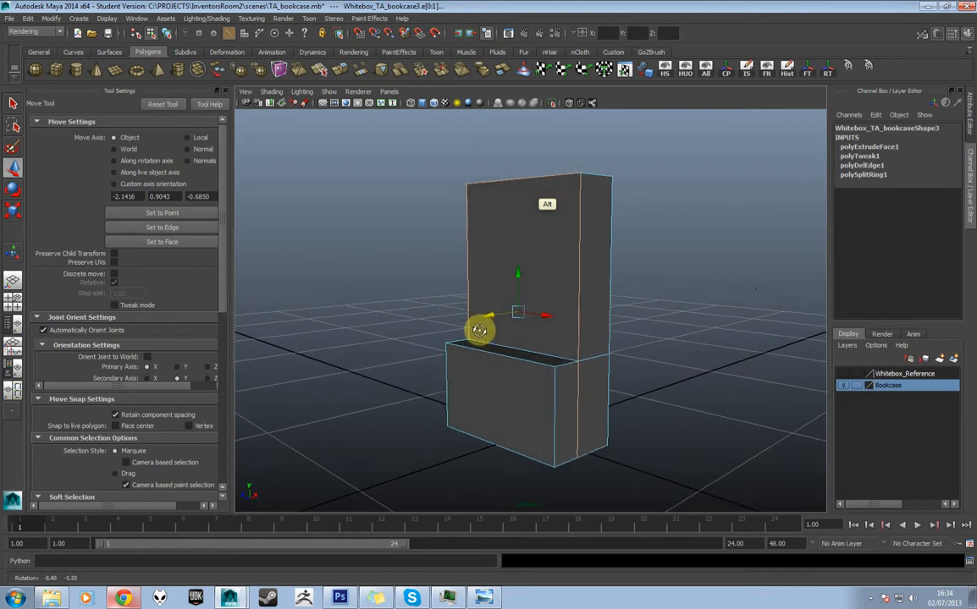
pyautogui.scroll(2, 571, 355)
pyautogui.moveTo(581, 335)
pyautogui.mouseDown(button='right')
pyautogui.moveTo(606, 327)
pyautogui.moveTo(591, 327)
pyautogui.mouseUp(button='right')
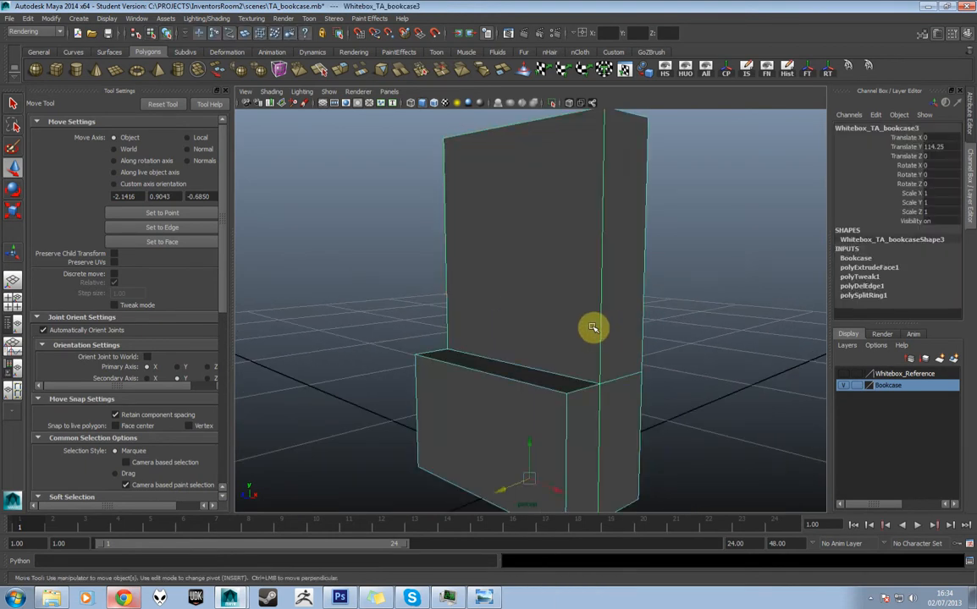
pyautogui.keyDown('alt'); pyautogui.moveTo(591, 327); pyautogui.dragTo(554, 279); pyautogui.keyUp('alt')
pyautogui.moveTo(556, 293); pyautogui.dragTo(559, 305, button='right')
pyautogui.moveTo(624, 135); pyautogui.dragTo(381, 258)
pyautogui.keyDown('alt'); pyautogui.moveTo(486, 267); pyautogui.dragTo(514, 272); pyautogui.keyUp('alt')
pyautogui.click(34, 32)
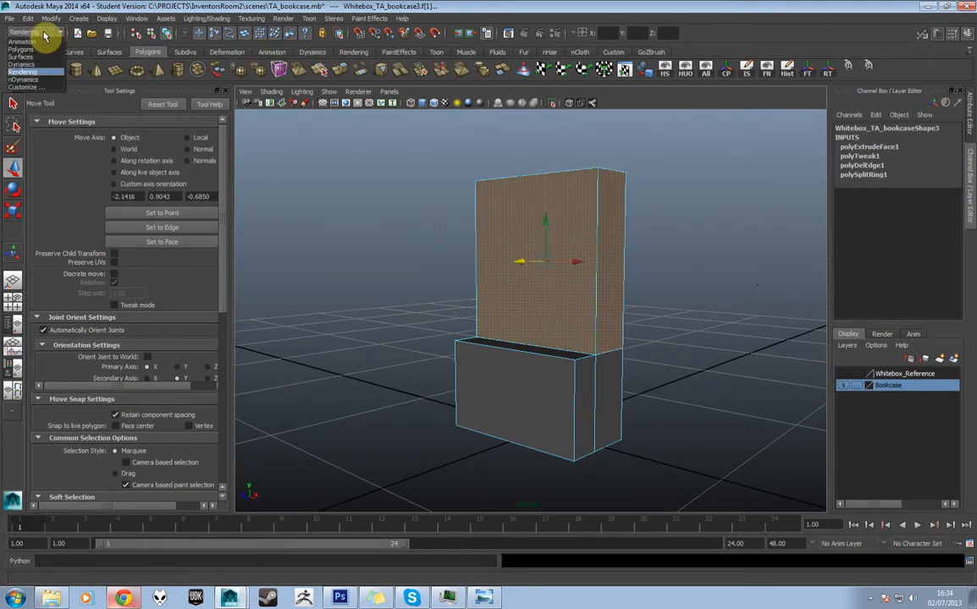
pyautogui.click(30, 52)
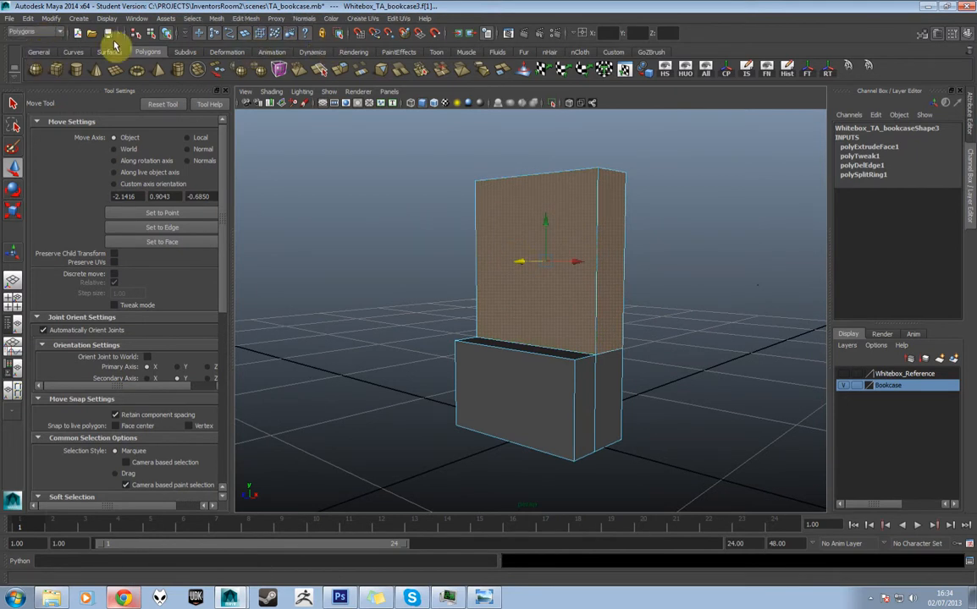
pyautogui.click(217, 18)
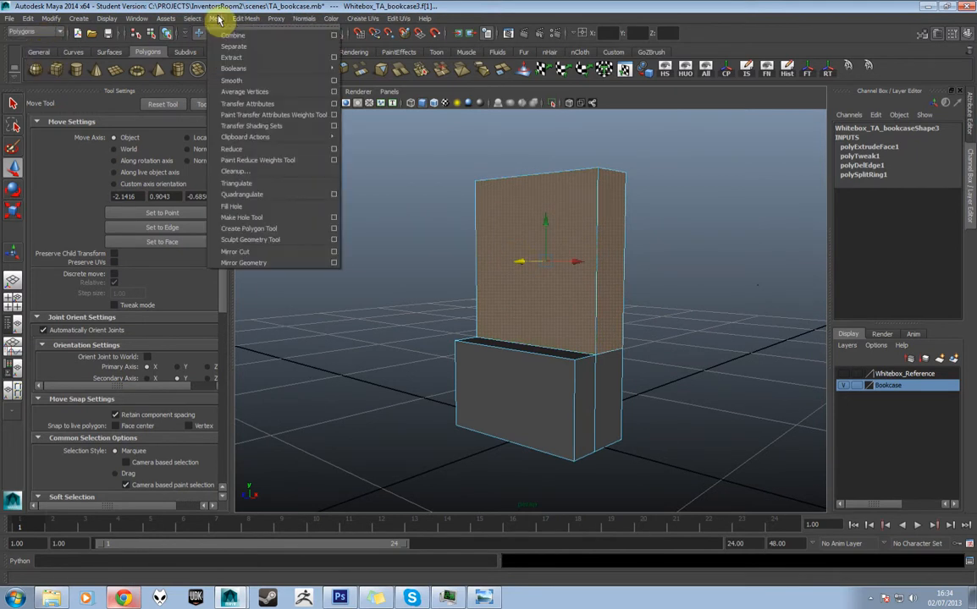
pyautogui.click(243, 56)
# Step: Return to object mode and check the separation by selecting the upper and lower pieces in turn from several angles
pyautogui.moveTo(610, 360); pyautogui.dragTo(650, 340, button='right')
pyautogui.rightClick(610, 312)
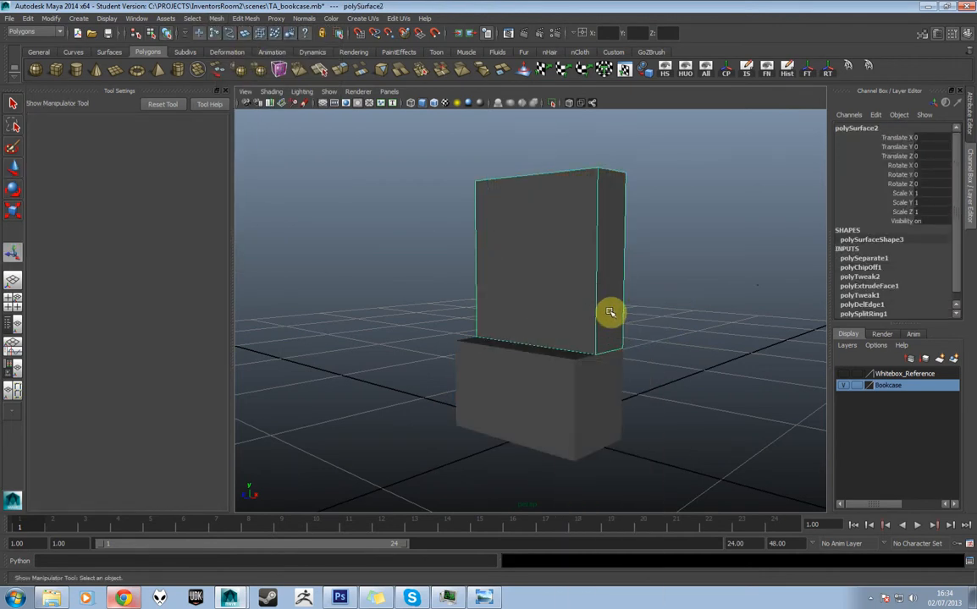
pyautogui.click(669, 331)
pyautogui.click(609, 364)
pyautogui.click(607, 302)
pyautogui.click(611, 402)
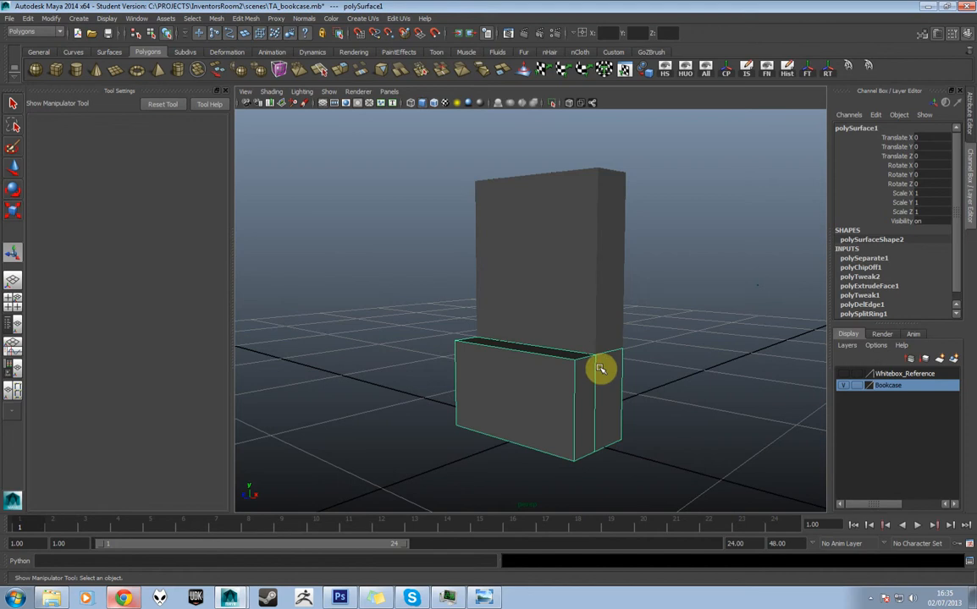
pyautogui.keyDown('alt'); pyautogui.moveTo(593, 367); pyautogui.dragTo(602, 370); pyautogui.keyUp('alt')
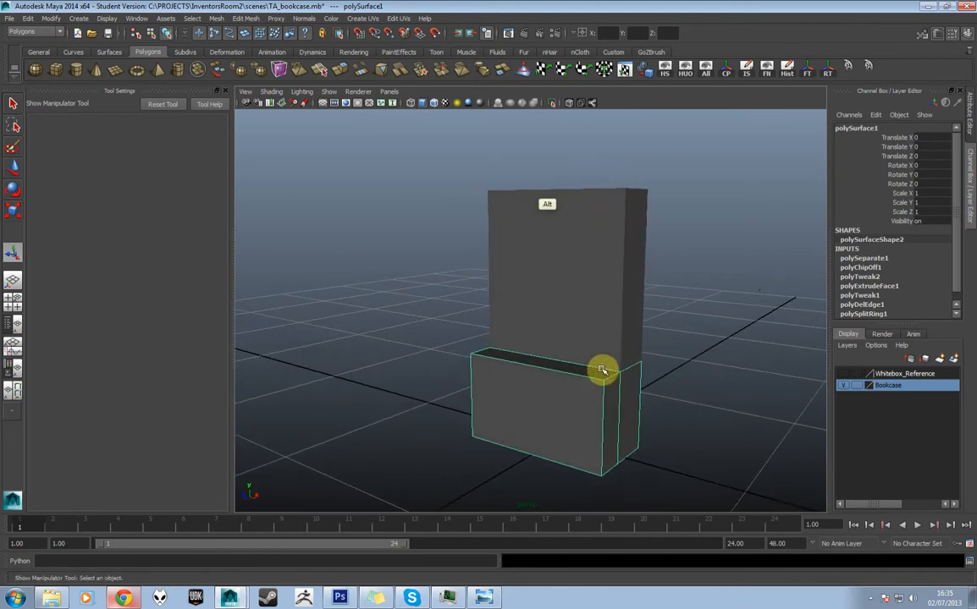
pyautogui.click(584, 305)
pyautogui.moveTo(584, 305)
pyautogui.keyDown('alt'); pyautogui.mouseDown()
pyautogui.moveTo(566, 317)
pyautogui.moveTo(586, 310)
pyautogui.mouseUp(); pyautogui.keyUp('alt')
pyautogui.keyDown('alt'); pyautogui.moveTo(607, 337); pyautogui.dragTo(586, 296, button='middle'); pyautogui.keyUp('alt')
pyautogui.click(604, 338)
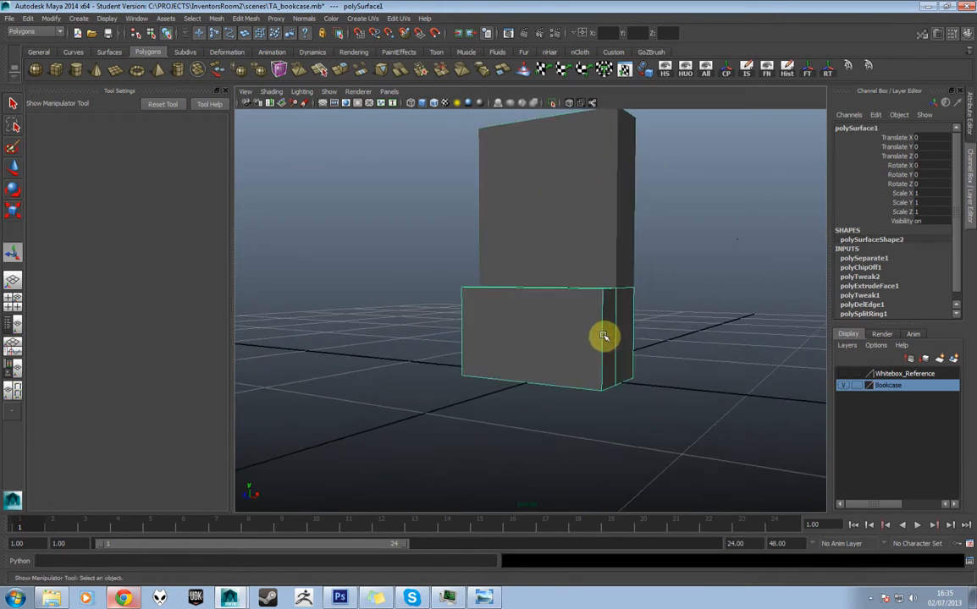
# Step: Insert an edge loop near the bottom of the base, using the Relative distance from edge setting
pyautogui.keyDown('alt'); pyautogui.moveTo(603, 329); pyautogui.dragTo(632, 313); pyautogui.keyUp('alt')
pyautogui.press('space')
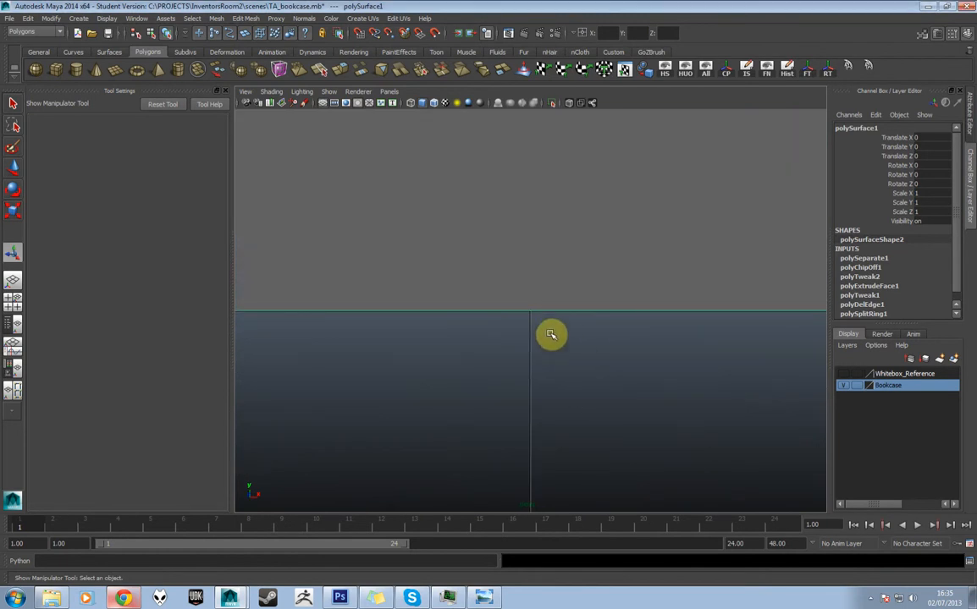
pyautogui.keyDown('alt'); pyautogui.moveTo(551, 335); pyautogui.dragTo(567, 363, button='middle'); pyautogui.keyUp('alt')
pyautogui.scroll(-8, 567, 364)
pyautogui.keyDown('alt'); pyautogui.moveTo(545, 316); pyautogui.dragTo(551, 356, button='middle'); pyautogui.keyUp('alt')
pyautogui.scroll(3, 543, 330)
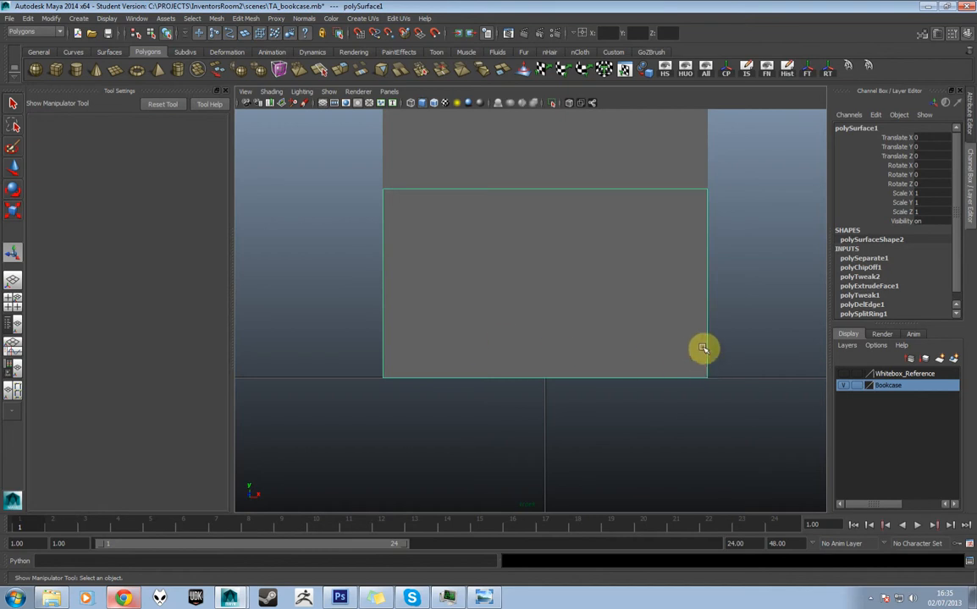
pyautogui.moveTo(703, 348); pyautogui.dragTo(693, 406, button='right')
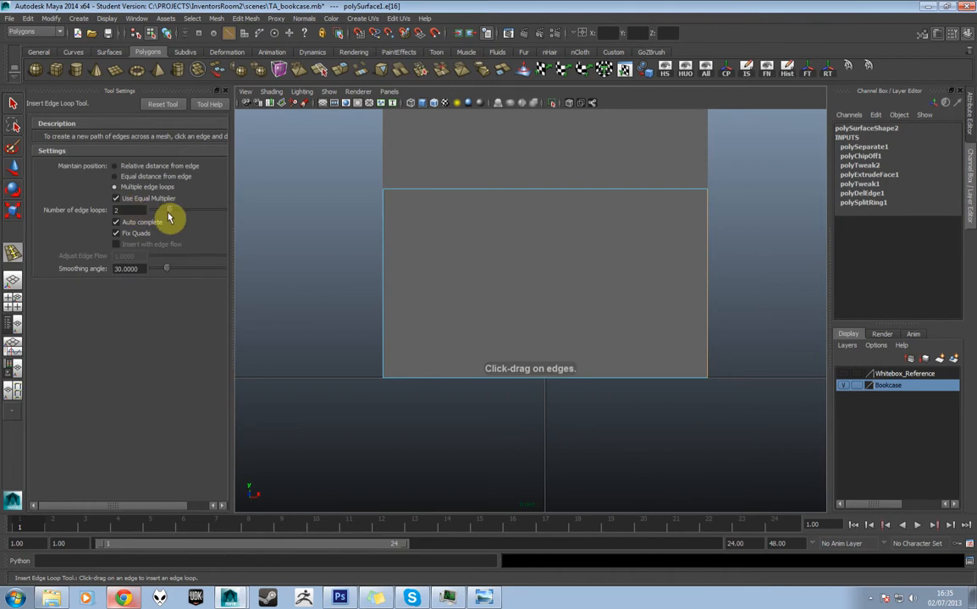
pyautogui.click(116, 166)
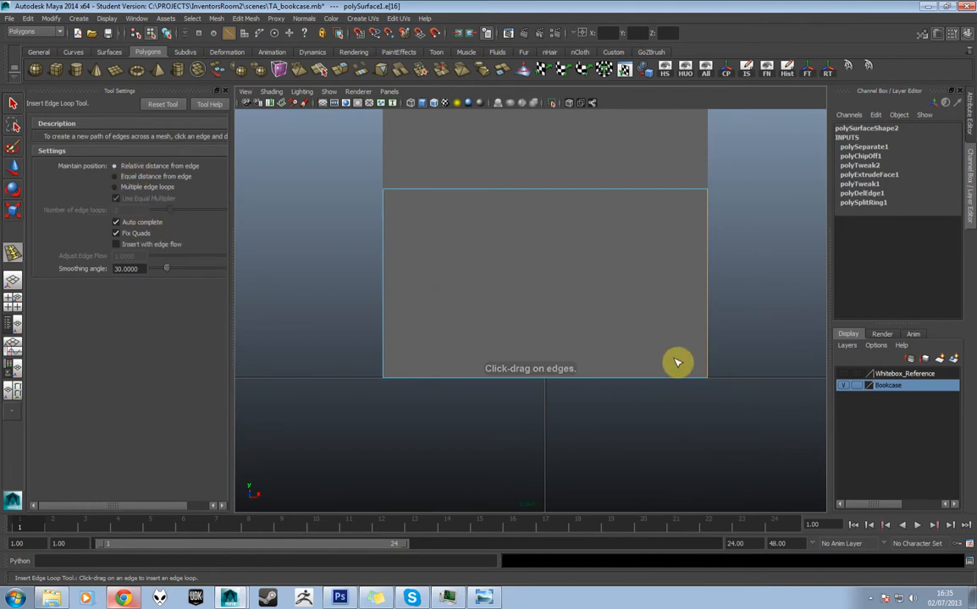
pyautogui.moveTo(711, 352); pyautogui.dragTo(711, 355)
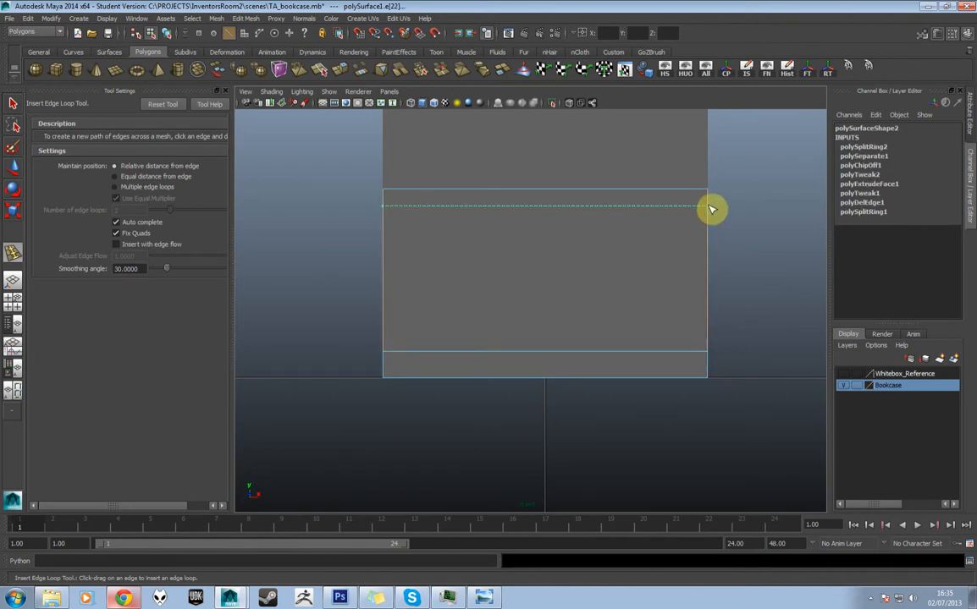
# Step: Insert two edge loops close to the base's top edge and one just beneath the existing lower loop
pyautogui.moveTo(711, 210); pyautogui.dragTo(708, 210)
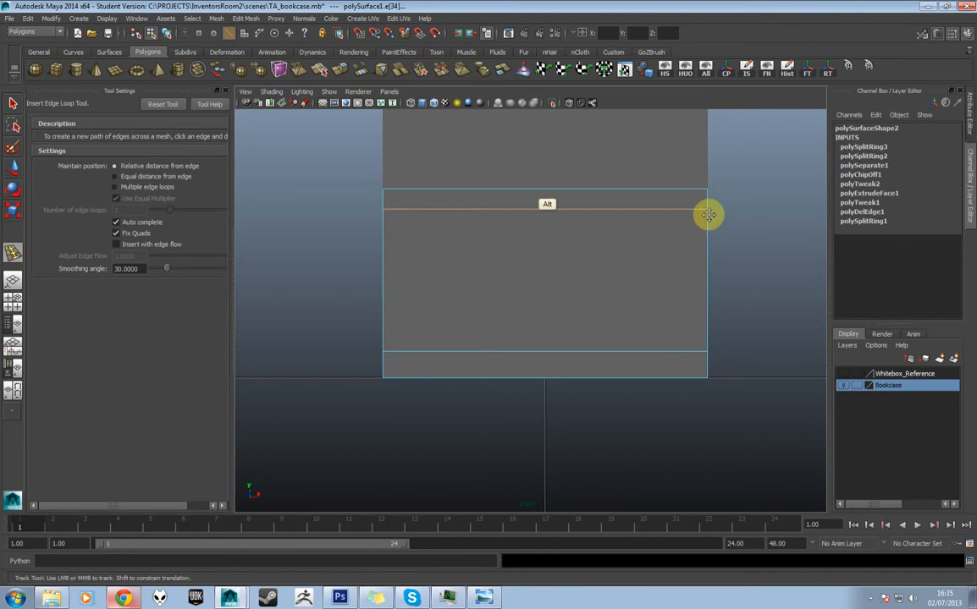
pyautogui.keyDown('alt'); pyautogui.moveTo(708, 211); pyautogui.dragTo(699, 284, button='middle'); pyautogui.keyUp('alt')
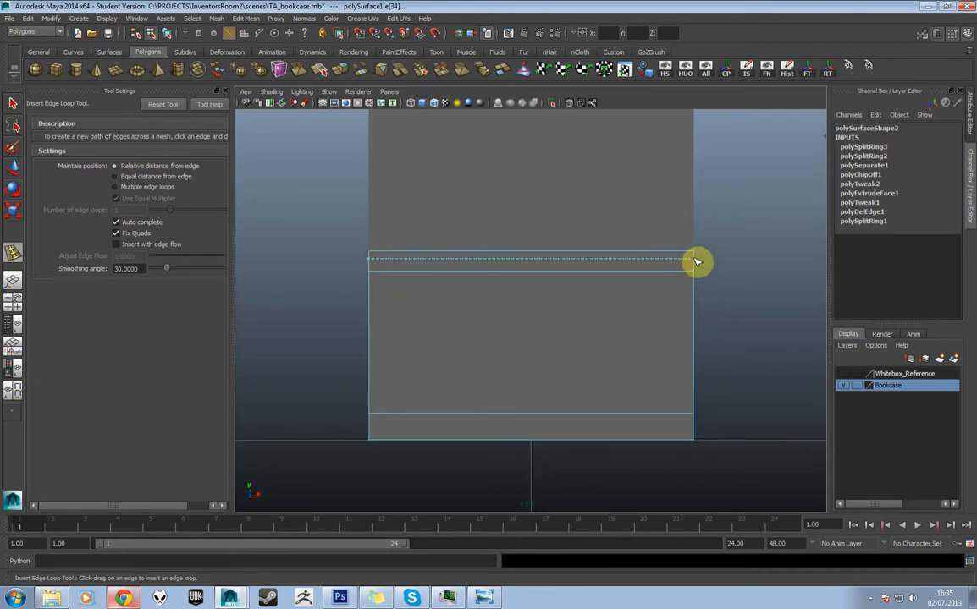
pyautogui.moveTo(697, 261); pyautogui.dragTo(698, 261)
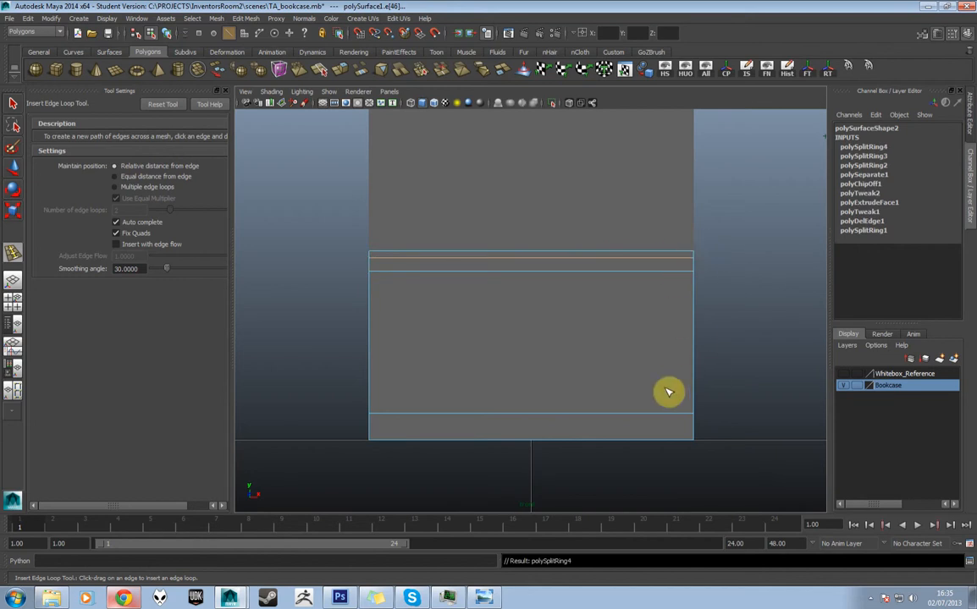
pyautogui.click(698, 418)
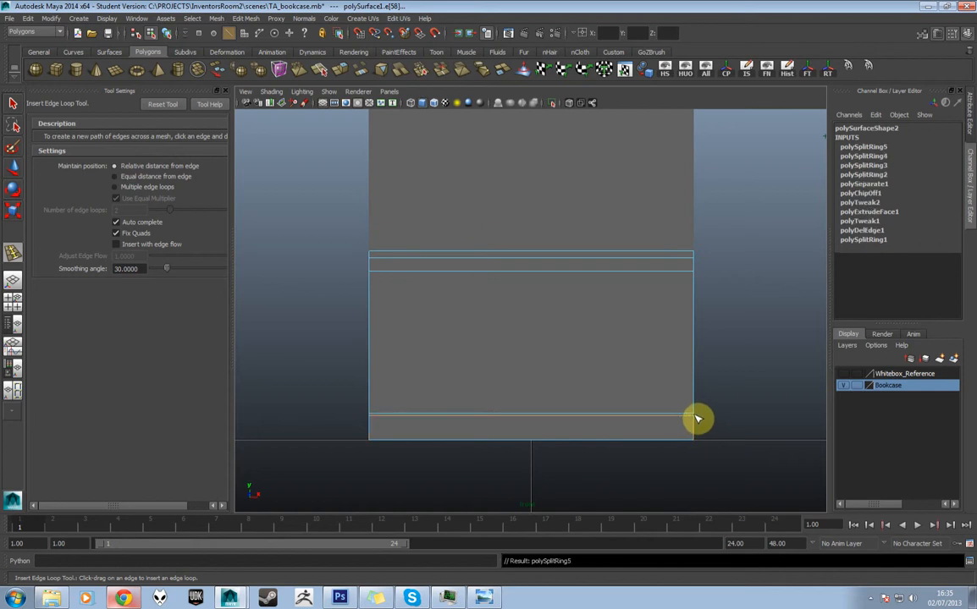
pyautogui.keyDown('alt'); pyautogui.moveTo(650, 387); pyautogui.dragTo(650, 370, button='middle'); pyautogui.keyUp('alt')
pyautogui.scroll(2, 650, 372)
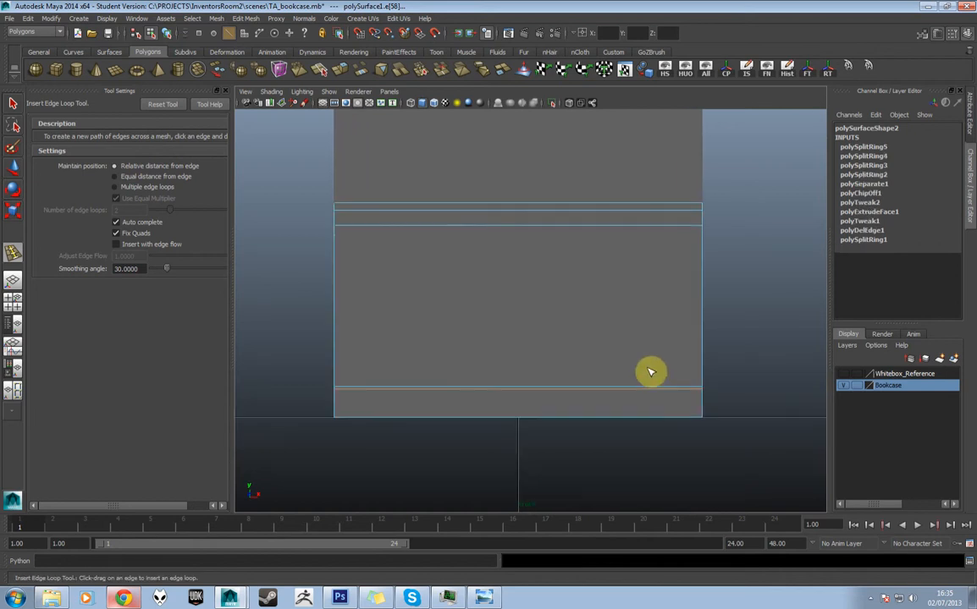
# Step: Select the faces of the wide bottom strip across the front and sides of the base
pyautogui.press('w')
pyautogui.moveTo(619, 390); pyautogui.dragTo(621, 389, button='right')
pyautogui.press('space')
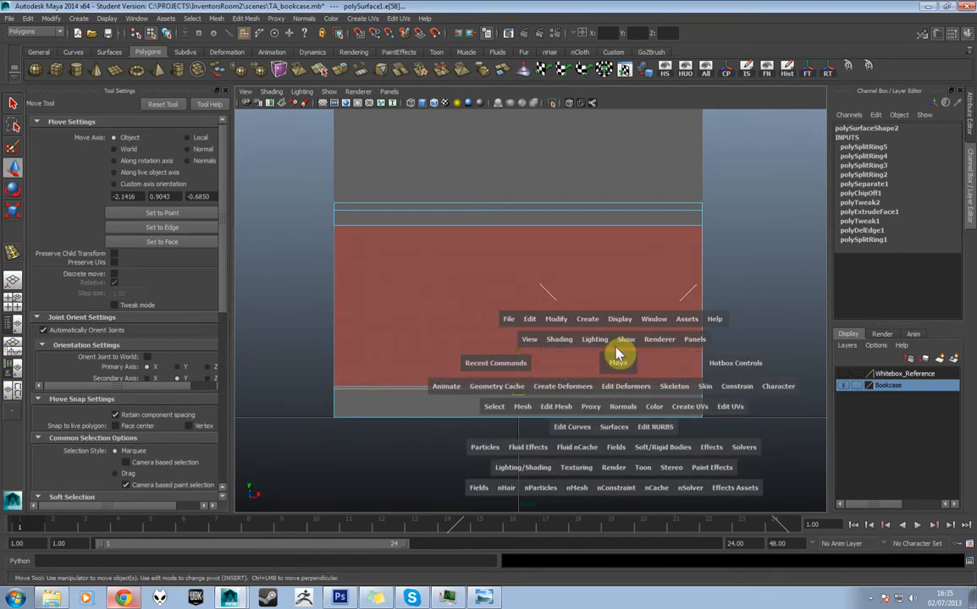
pyautogui.moveTo(618, 359); pyautogui.dragTo(576, 377)
pyautogui.keyDown('shift'); pyautogui.click(592, 386); pyautogui.keyUp('shift')
pyautogui.keyDown('shift'); pyautogui.click(667, 356); pyautogui.keyUp('shift')
pyautogui.keyDown('shift'); pyautogui.click(640, 351); pyautogui.keyUp('shift')
pyautogui.keyDown('shift'); pyautogui.click(584, 413); pyautogui.keyUp('shift')
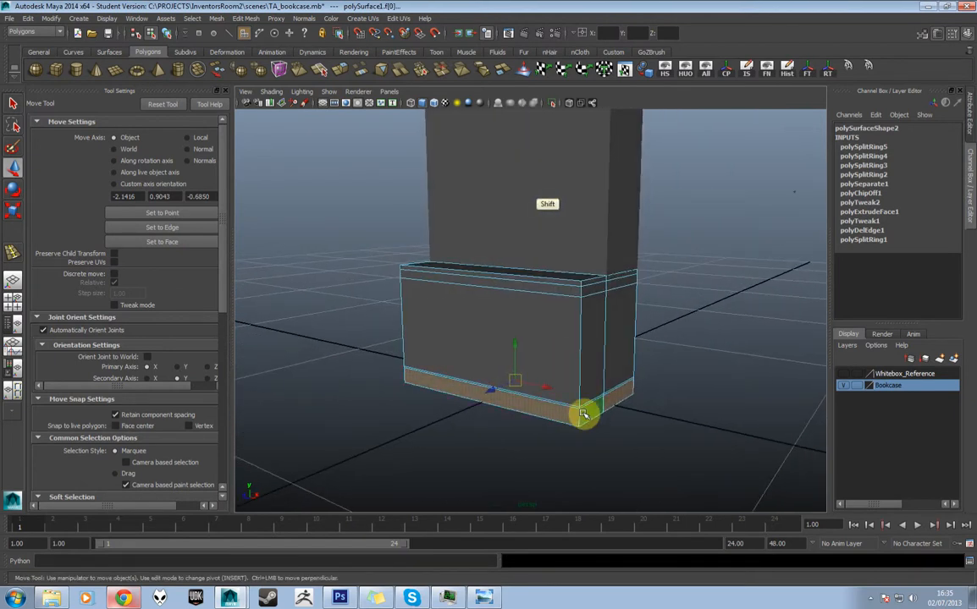
pyautogui.hotkey('ctrl', 'z')
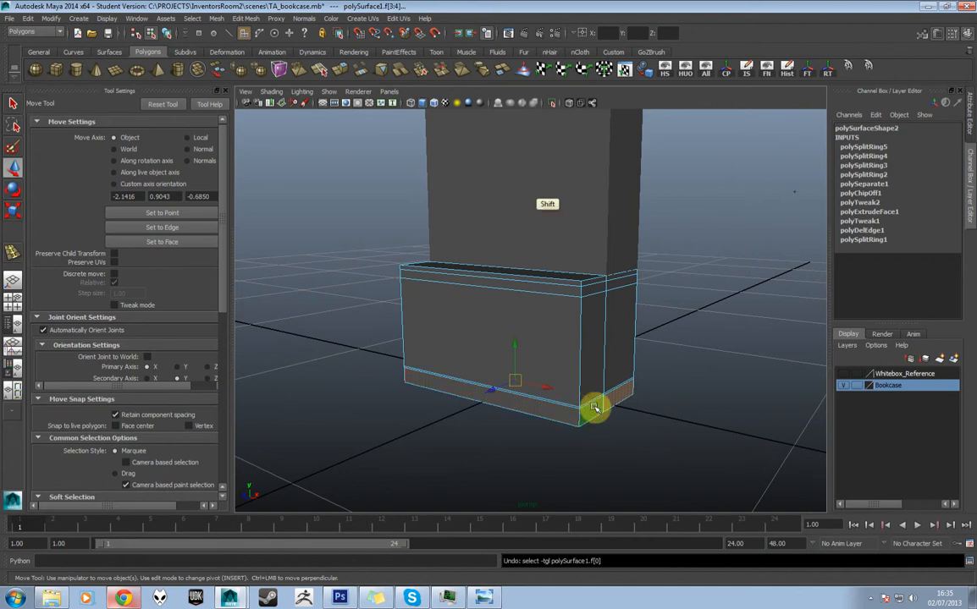
pyautogui.keyDown('shift'); pyautogui.click(574, 412); pyautogui.keyUp('shift')
# Step: Extrude the selected bottom strip faces with offset 0 and thickness 8
pyautogui.keyDown('shift'); pyautogui.rightClick(591, 410); pyautogui.keyUp('shift')
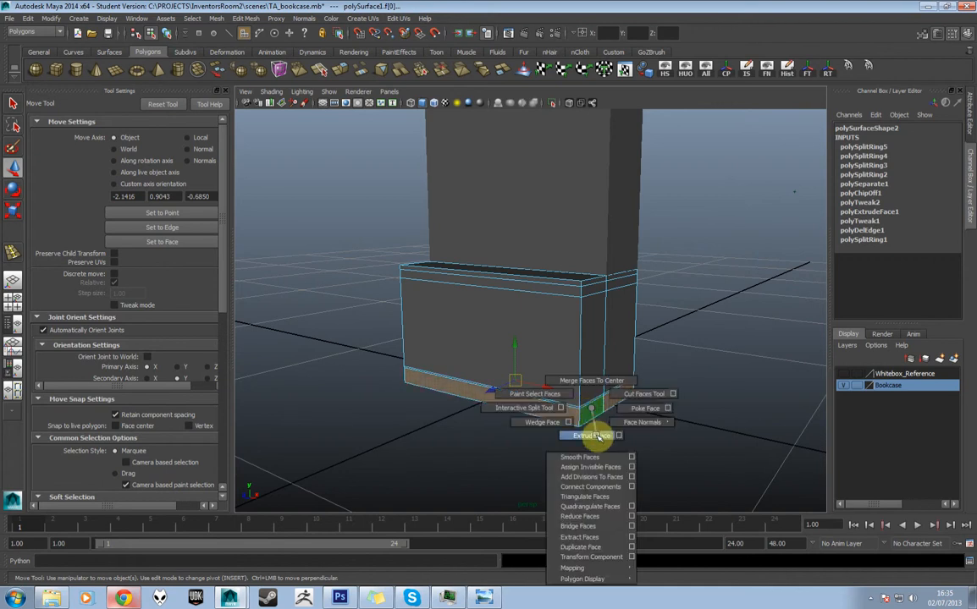
pyautogui.keyDown('shift'); pyautogui.rightClick(593, 410); pyautogui.keyUp('shift')
pyautogui.click(618, 435)
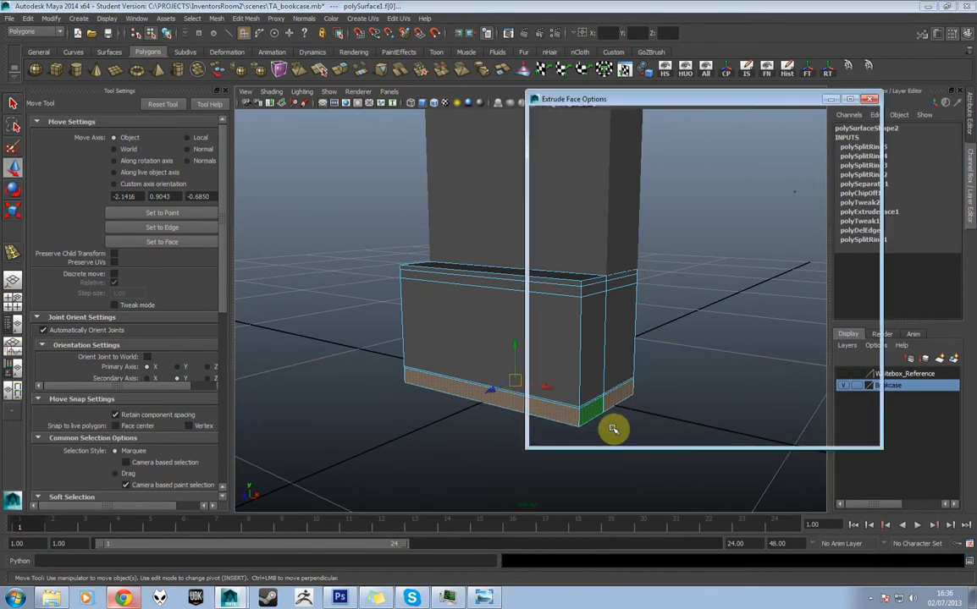
pyautogui.moveTo(636, 168); pyautogui.dragTo(559, 172)
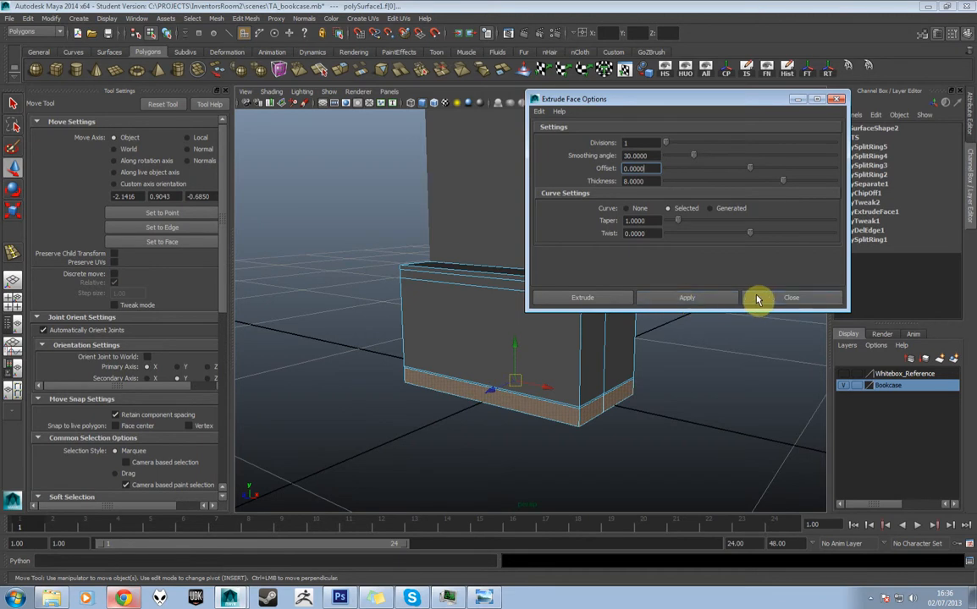
pyautogui.click(709, 300)
pyautogui.click(752, 300)
# Step: Set the bottom strip's extrusion thickness to 4
pyautogui.keyDown('alt'); pyautogui.moveTo(752, 302); pyautogui.dragTo(709, 378); pyautogui.keyUp('alt')
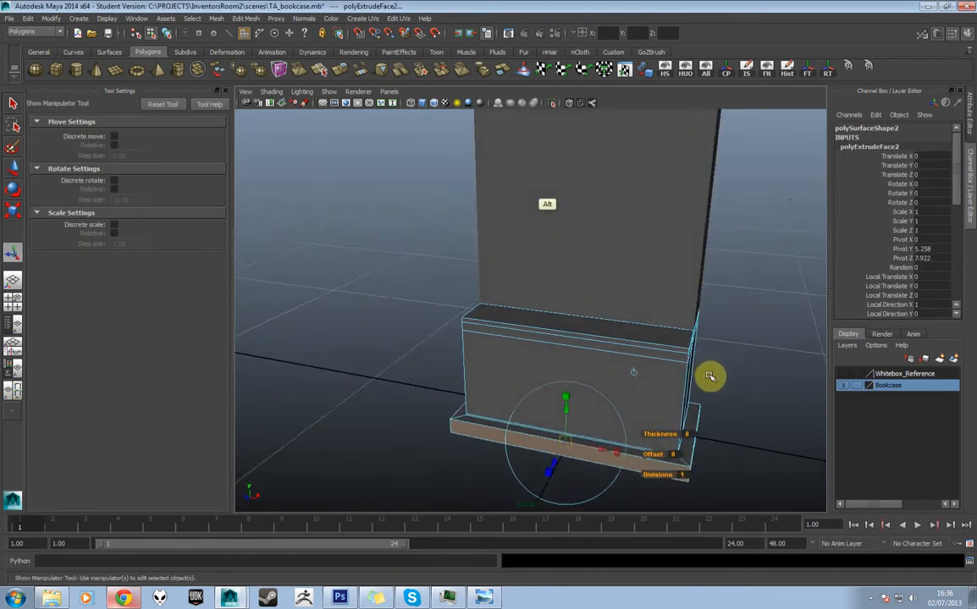
pyautogui.scroll(4, 678, 329)
pyautogui.keyDown('alt'); pyautogui.moveTo(708, 377); pyautogui.dragTo(653, 319, button='middle'); pyautogui.keyUp('alt')
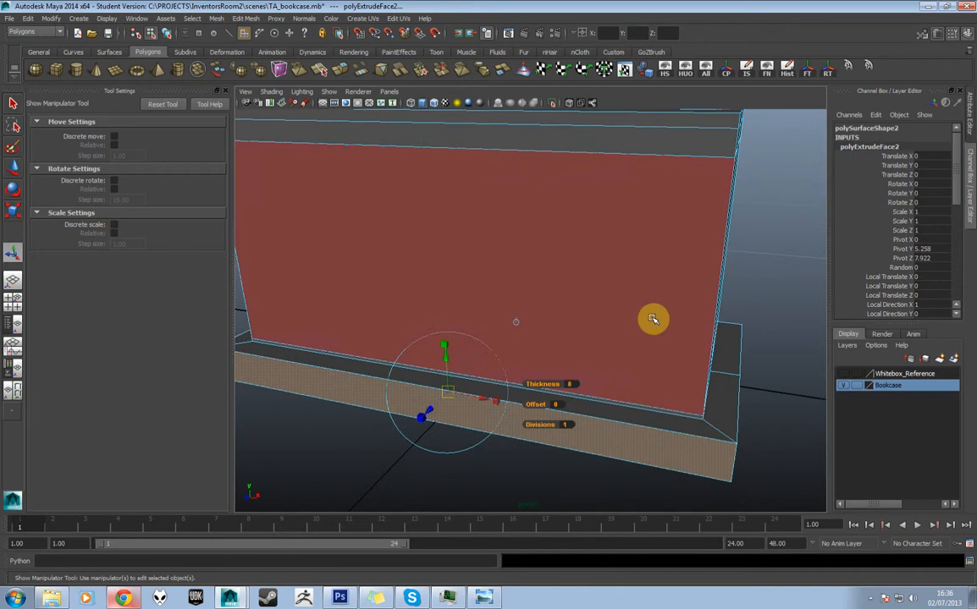
pyautogui.click(573, 384)
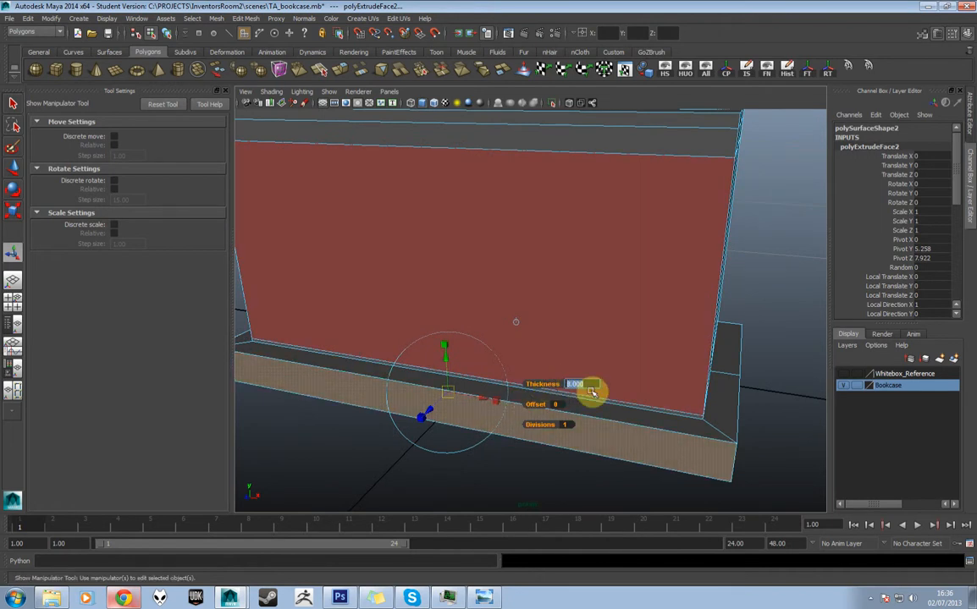
pyautogui.press('Return')
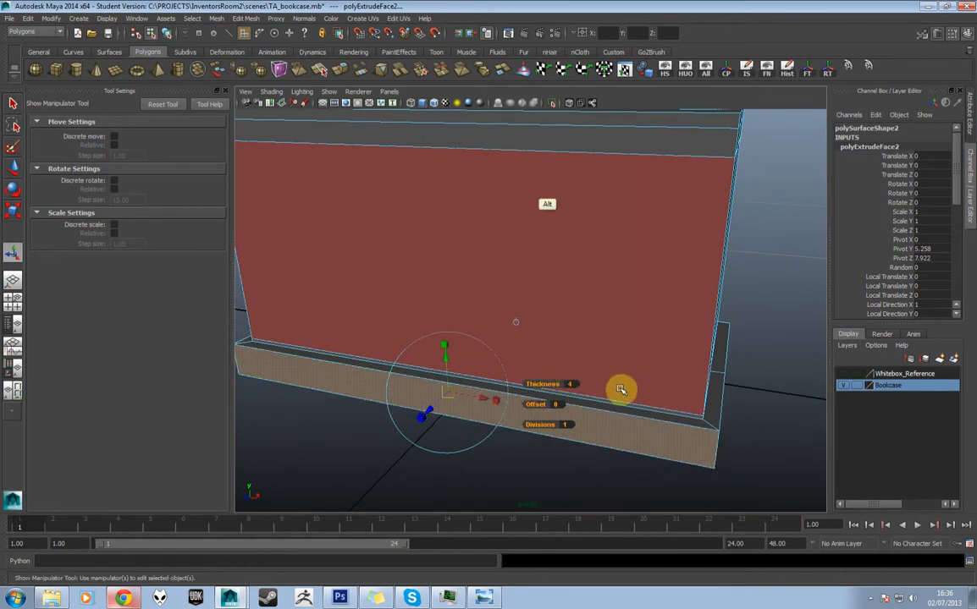
pyautogui.press('w')
# Step: Select the faces of the thin uppermost strip along the front and both sides of the base
pyautogui.scroll(-5, 622, 391)
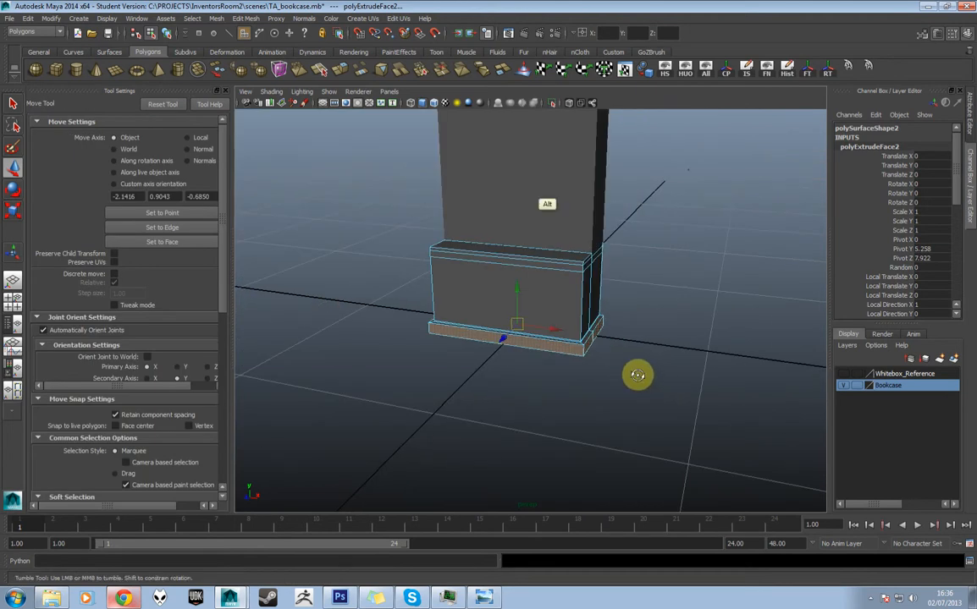
pyautogui.keyDown('alt'); pyautogui.moveTo(638, 375); pyautogui.dragTo(608, 342); pyautogui.keyUp('alt')
pyautogui.scroll(5, 628, 375)
pyautogui.keyDown('alt'); pyautogui.moveTo(588, 270); pyautogui.dragTo(584, 291, button='middle'); pyautogui.keyUp('alt')
pyautogui.click(590, 311)
pyautogui.keyDown('shift'); pyautogui.click(575, 314); pyautogui.keyUp('shift')
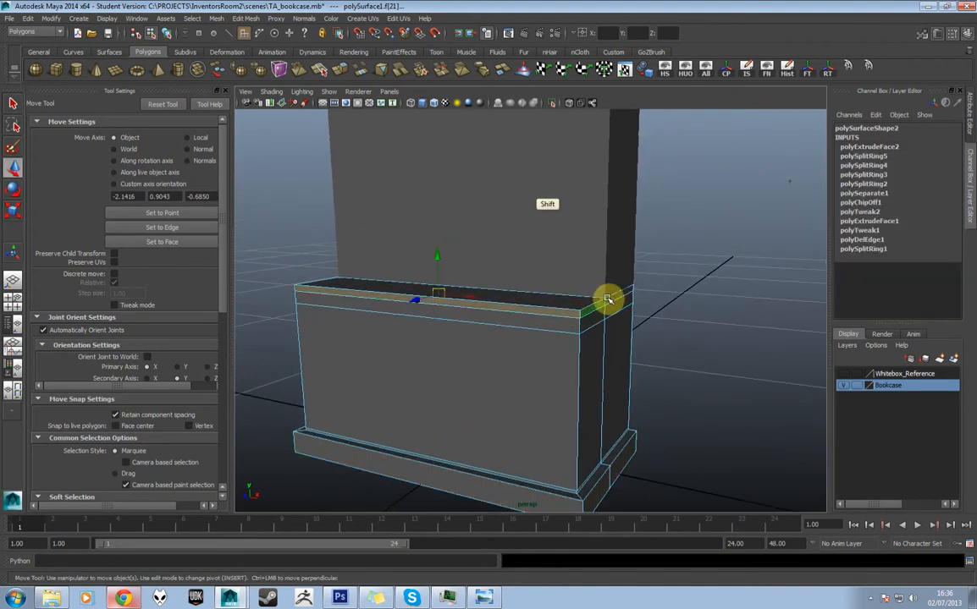
pyautogui.keyDown('alt'); pyautogui.moveTo(534, 326); pyautogui.dragTo(621, 327); pyautogui.keyUp('alt')
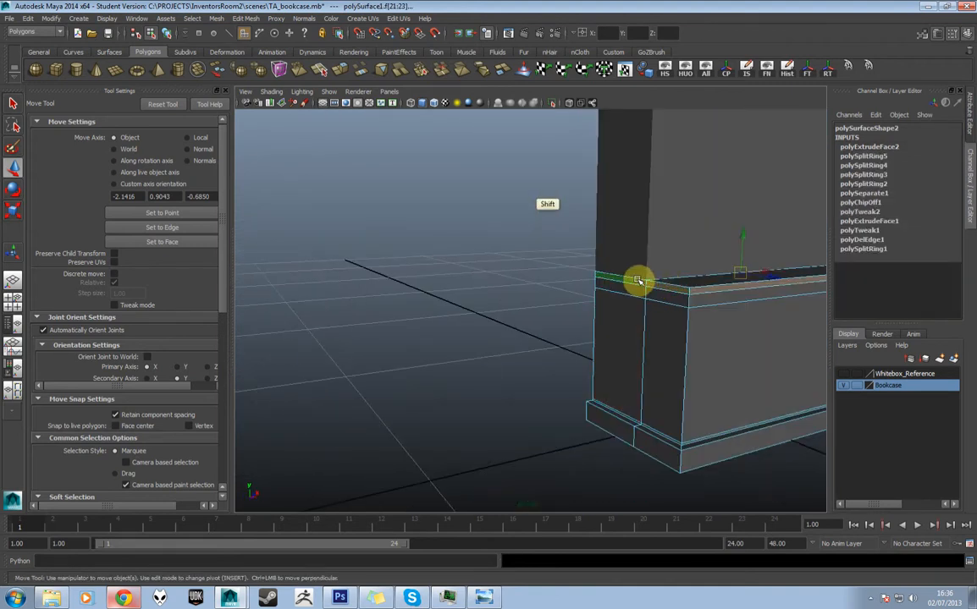
pyautogui.keyDown('alt'); pyautogui.moveTo(639, 281); pyautogui.dragTo(611, 330); pyautogui.keyUp('alt')
# Step: Extrude the selected top strip faces and set the extrusion thickness to 4
pyautogui.hotkey('ctrl', 'e')
pyautogui.press('w')
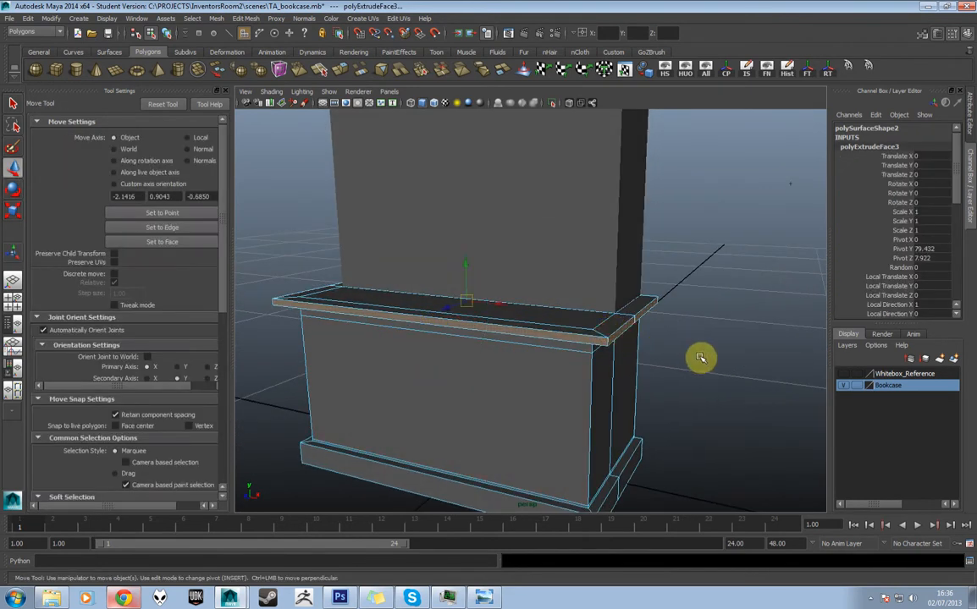
pyautogui.keyDown('alt'); pyautogui.moveTo(678, 356); pyautogui.dragTo(682, 366); pyautogui.keyUp('alt')
pyautogui.keyDown('alt'); pyautogui.moveTo(552, 419); pyautogui.dragTo(573, 383); pyautogui.keyUp('alt')
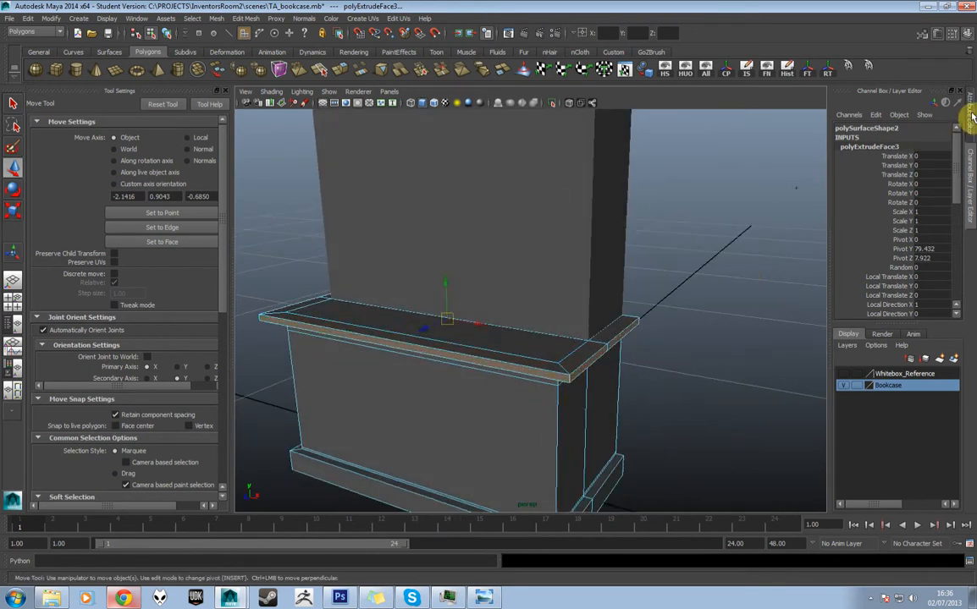
pyautogui.moveTo(959, 152); pyautogui.dragTo(964, 219)
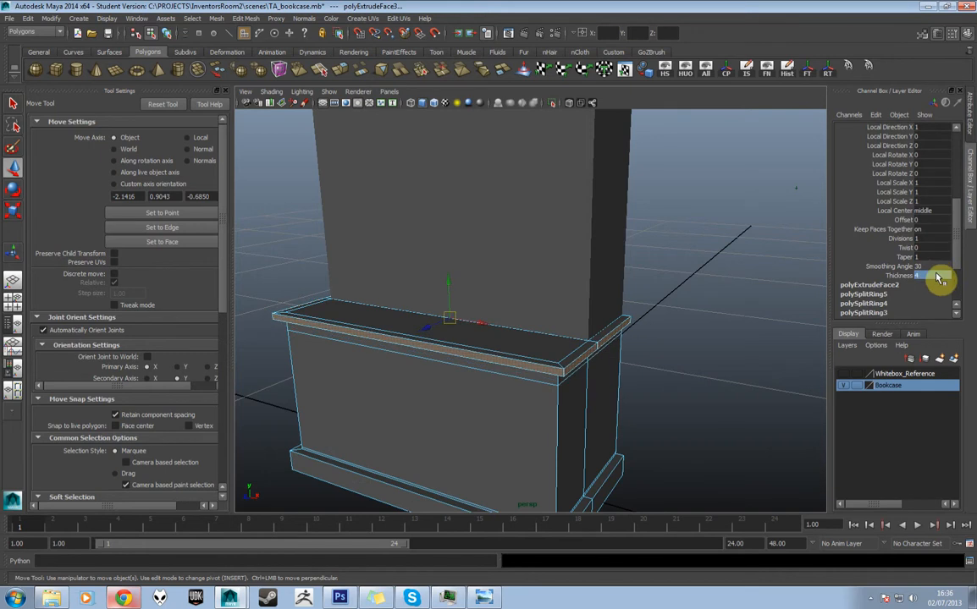
pyautogui.click(662, 323)
# Step: Insert an edge loop around the base just below the upper band's lower edge
pyautogui.keyDown('alt'); pyautogui.moveTo(662, 322); pyautogui.dragTo(655, 287); pyautogui.keyUp('alt')
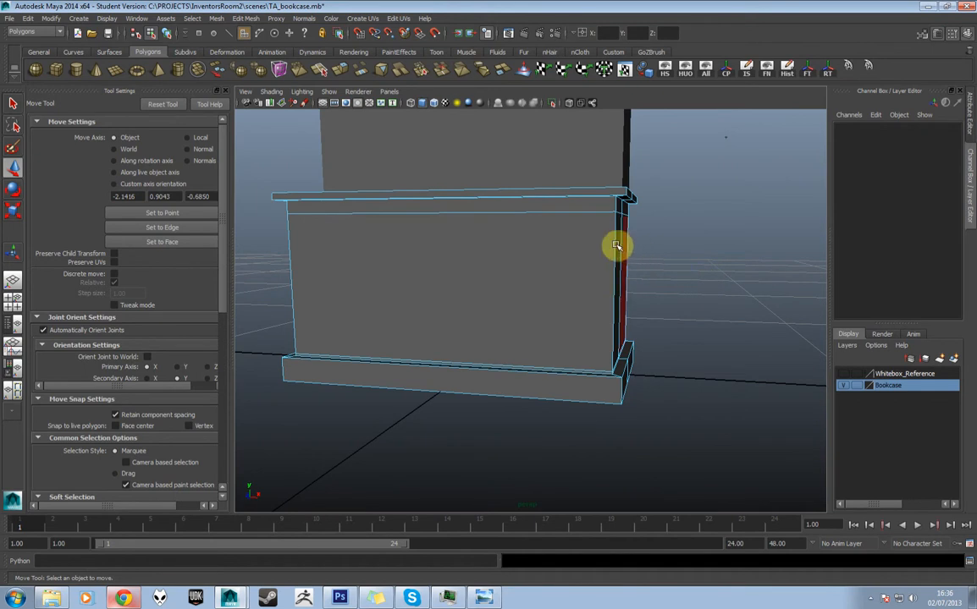
pyautogui.keyDown('alt'); pyautogui.moveTo(549, 259); pyautogui.dragTo(573, 260); pyautogui.keyUp('alt')
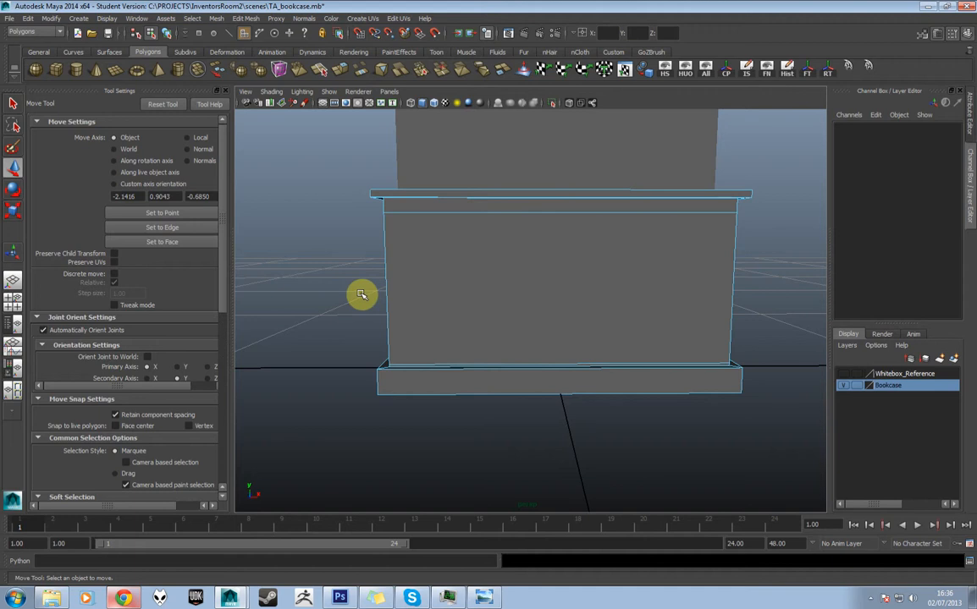
pyautogui.keyDown('alt'); pyautogui.moveTo(460, 270); pyautogui.dragTo(423, 275); pyautogui.keyUp('alt')
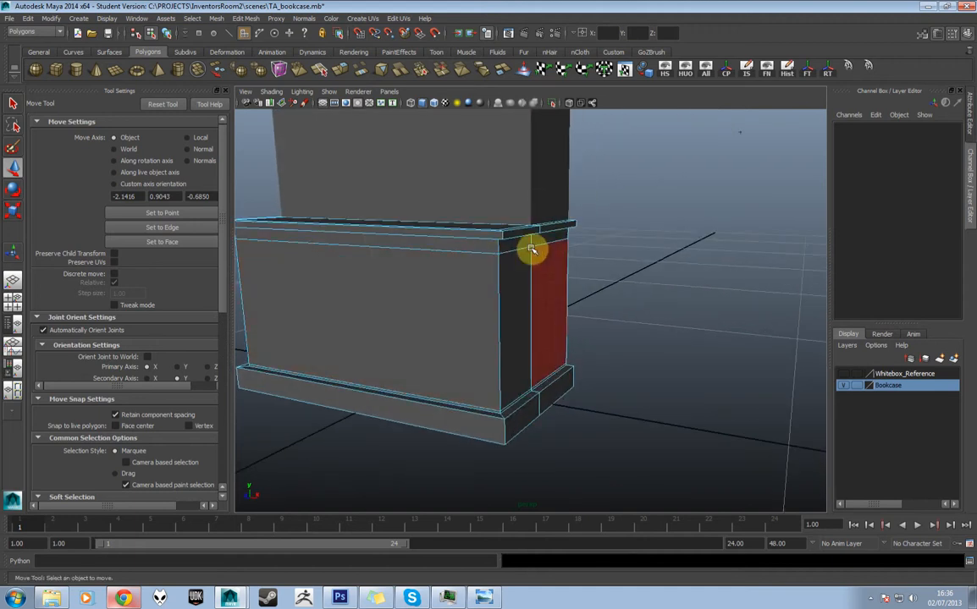
pyautogui.keyDown('alt'); pyautogui.moveTo(506, 264); pyautogui.dragTo(544, 272); pyautogui.keyUp('alt')
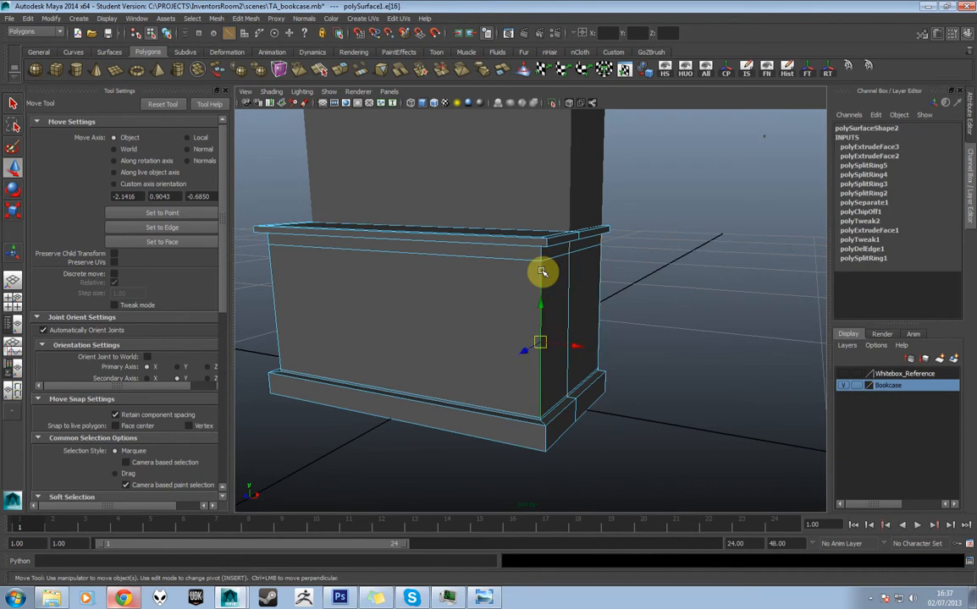
pyautogui.keyDown('shift'); pyautogui.moveTo(542, 272); pyautogui.dragTo(546, 322, button='right'); pyautogui.keyUp('shift')
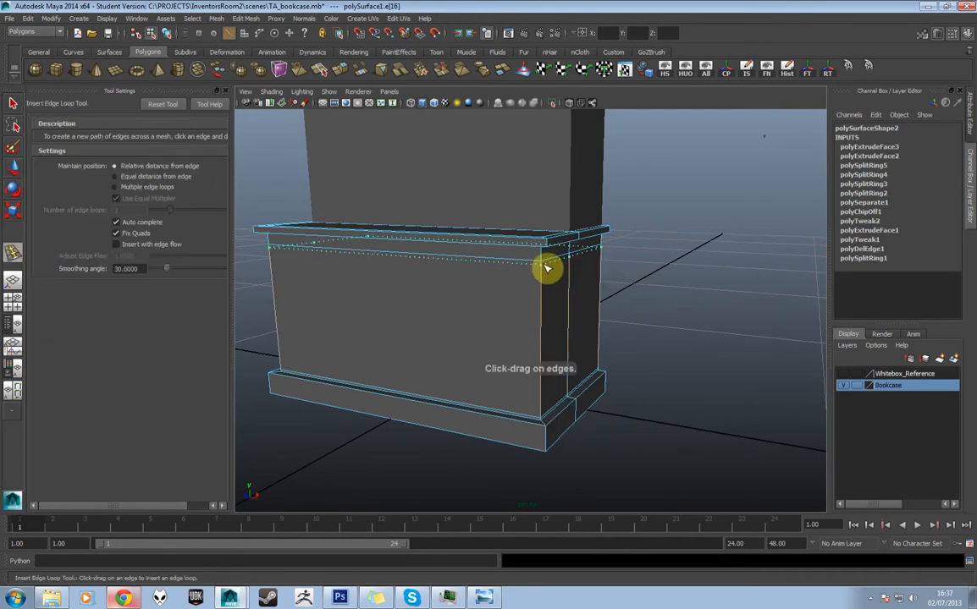
pyautogui.click(546, 269)
pyautogui.press('q')
pyautogui.scroll(3, 558, 279)
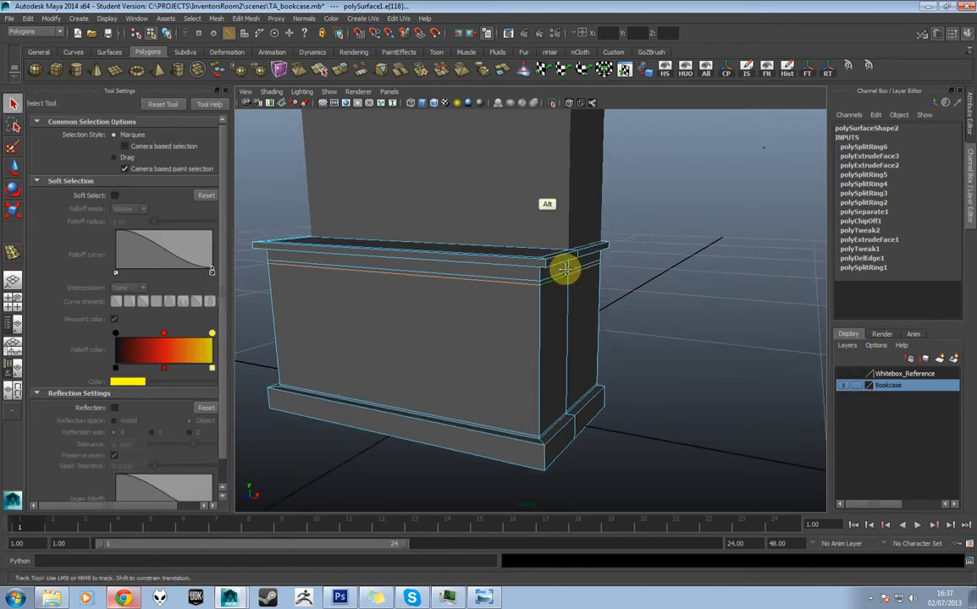
# Step: Select the faces of the thin strip just below the upper band along the front and both sides of the base
pyautogui.press('F11')
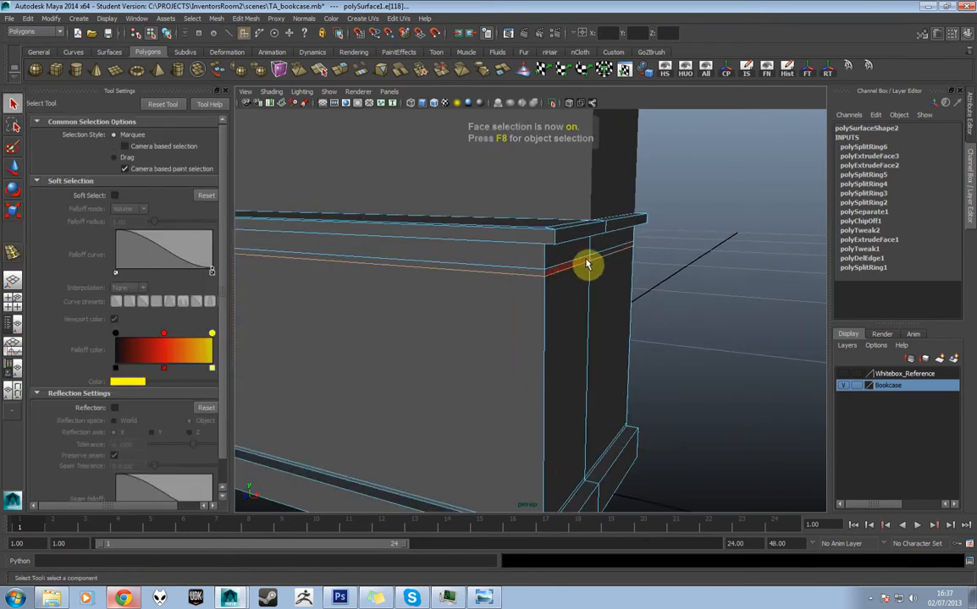
pyautogui.click(598, 254)
pyautogui.keyDown('shift'); pyautogui.click(567, 265); pyautogui.keyUp('shift')
pyautogui.keyDown('shift'); pyautogui.click(534, 273); pyautogui.keyUp('shift')
pyautogui.scroll(-5, 515, 276)
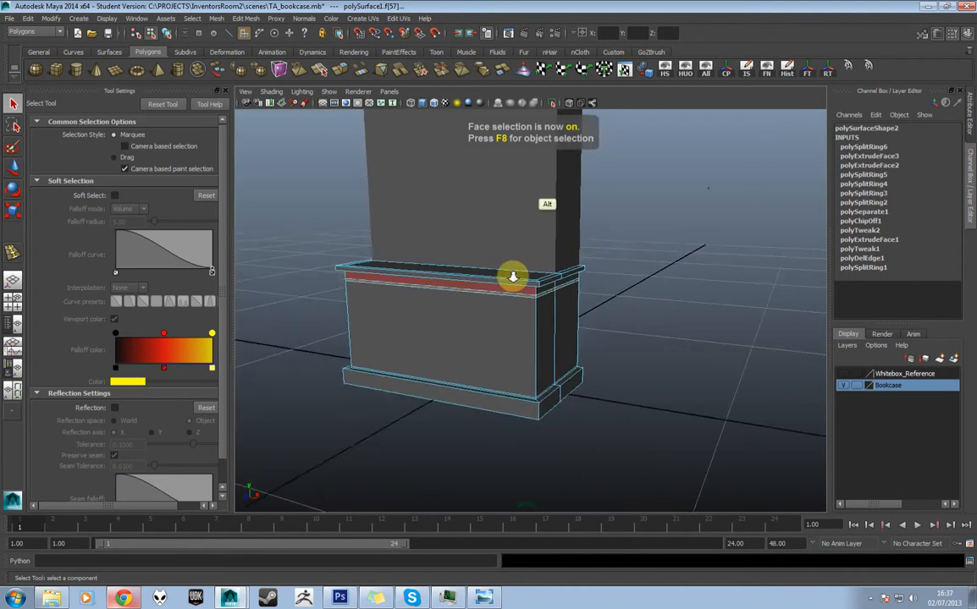
pyautogui.keyDown('alt'); pyautogui.moveTo(512, 276); pyautogui.dragTo(626, 267); pyautogui.keyUp('alt')
pyautogui.scroll(2, 628, 266)
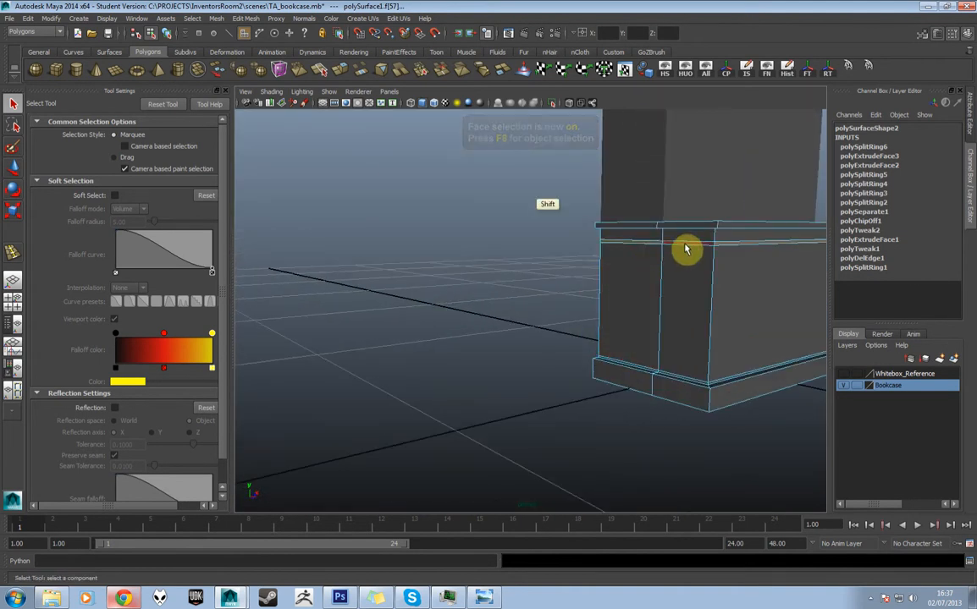
pyautogui.keyDown('alt'); pyautogui.moveTo(686, 246); pyautogui.dragTo(565, 290); pyautogui.keyUp('alt')
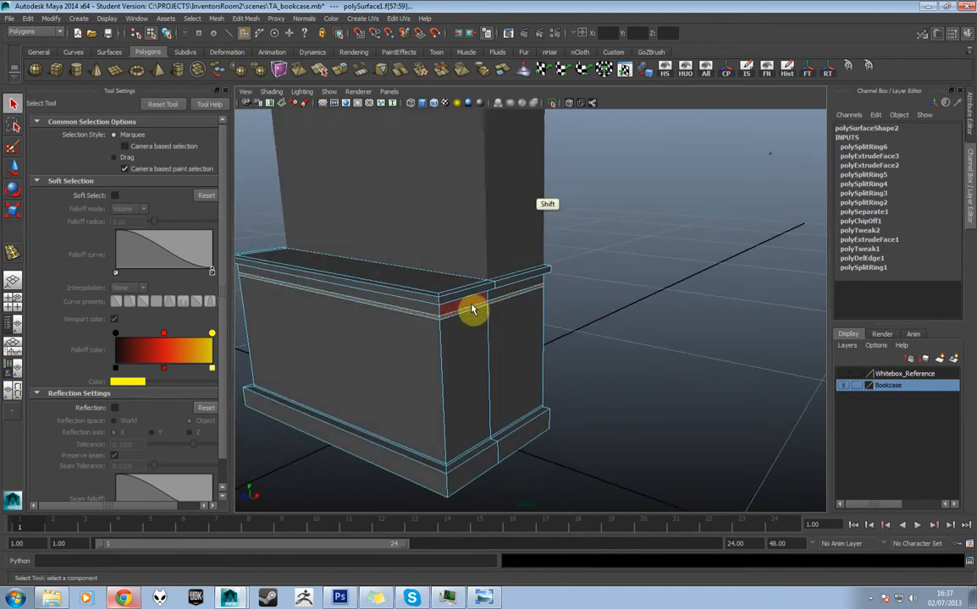
# Step: Extrude the selected thin strip faces below the upper band with a thickness of 2
pyautogui.keyDown('shift'); pyautogui.moveTo(472, 313); pyautogui.dragTo(473, 332, button='right'); pyautogui.keyUp('shift')
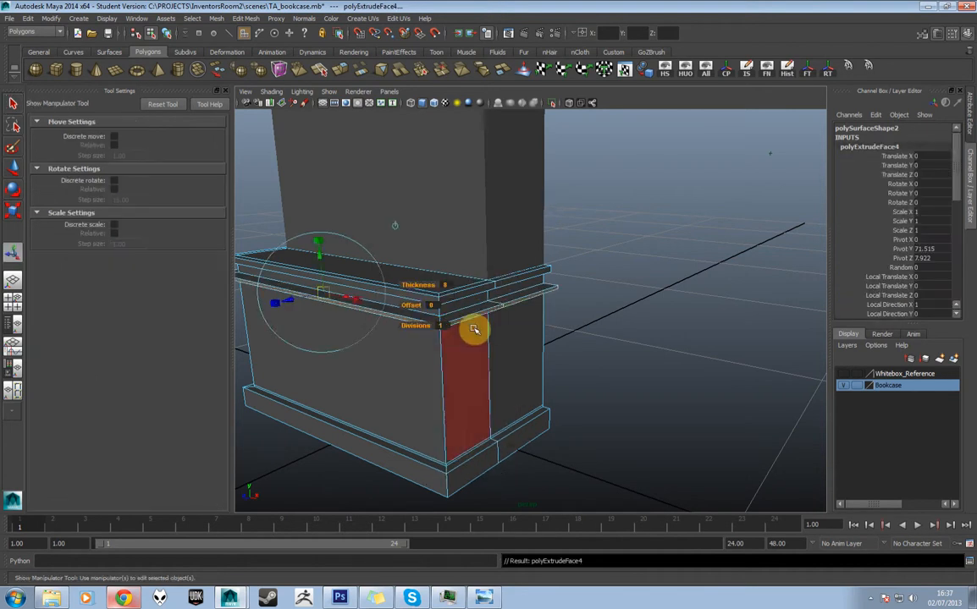
pyautogui.keyDown('alt'); pyautogui.moveTo(473, 332); pyautogui.dragTo(489, 329); pyautogui.keyUp('alt')
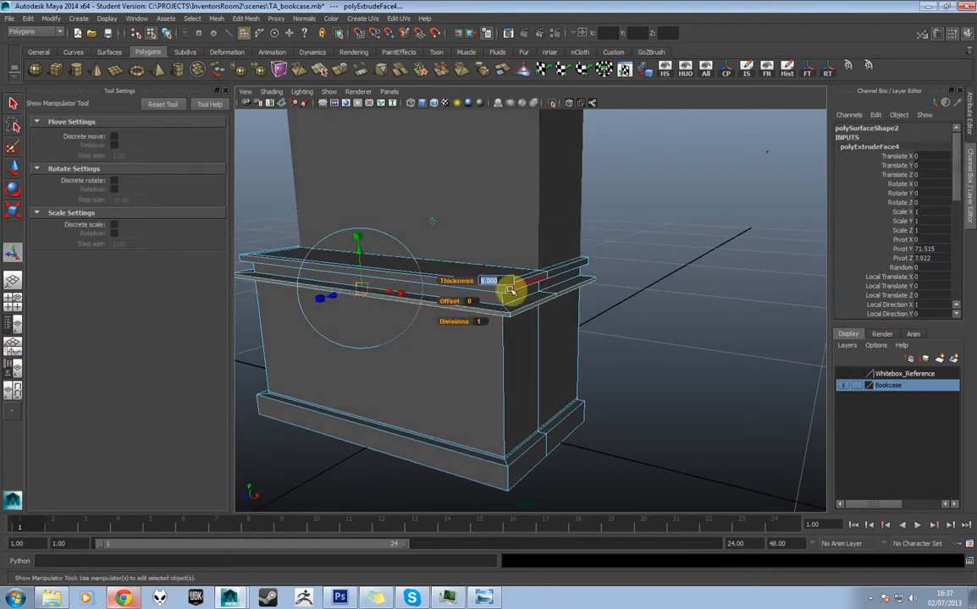
pyautogui.press('Return')
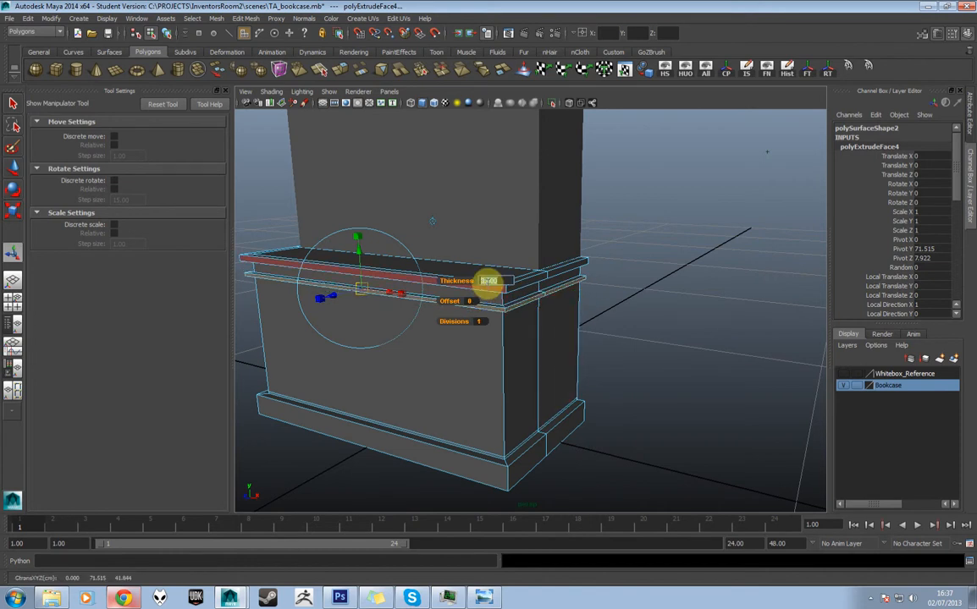
pyautogui.press('Return')
pyautogui.keyDown('alt'); pyautogui.moveTo(532, 317); pyautogui.dragTo(542, 320, button='right'); pyautogui.keyUp('alt')
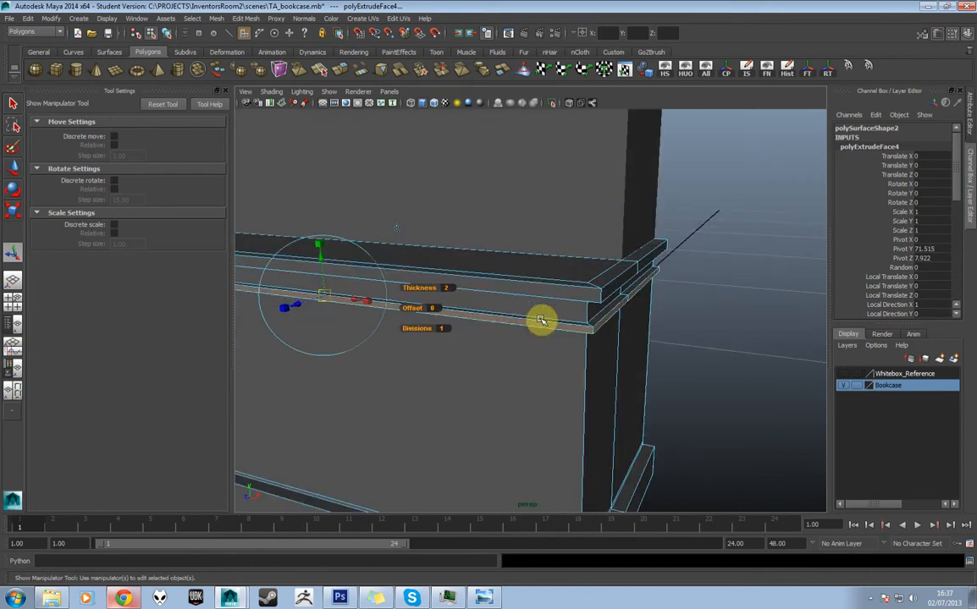
# Step: Try extrusion offsets of 3 and -3 on the thin strip faces
pyautogui.keyDown('alt'); pyautogui.moveTo(533, 319); pyautogui.dragTo(530, 319); pyautogui.keyUp('alt')
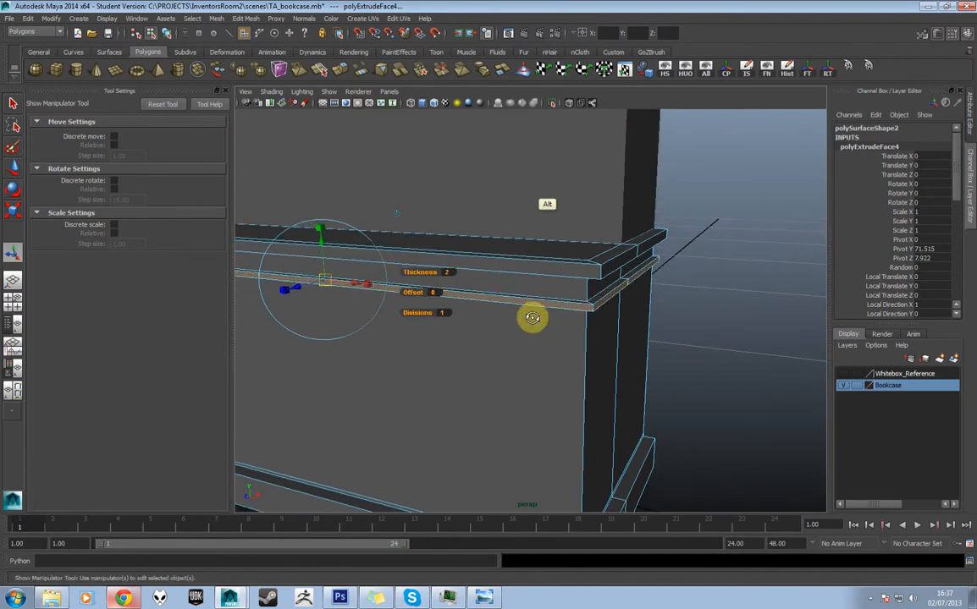
pyautogui.click(435, 292)
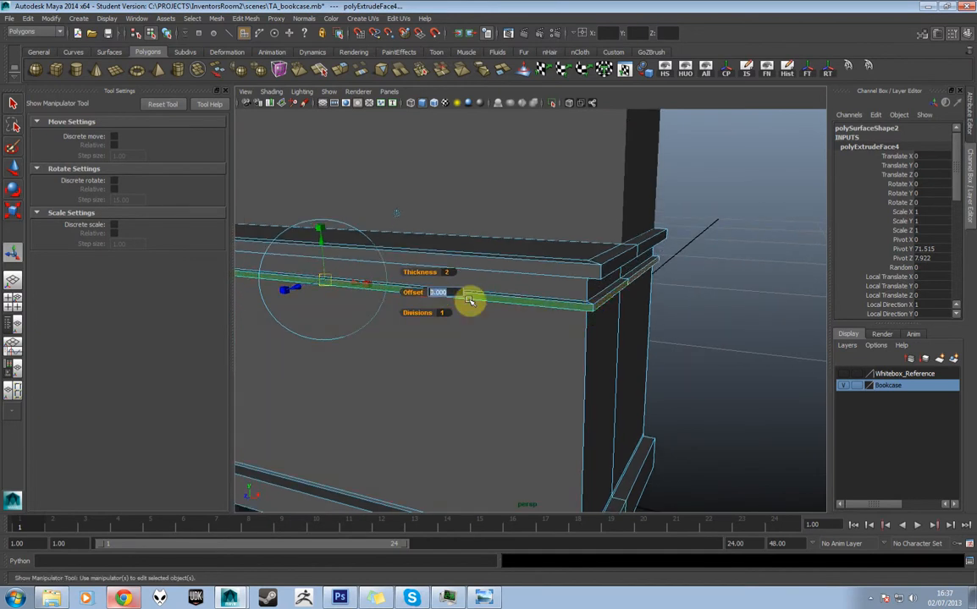
pyautogui.press('Return')
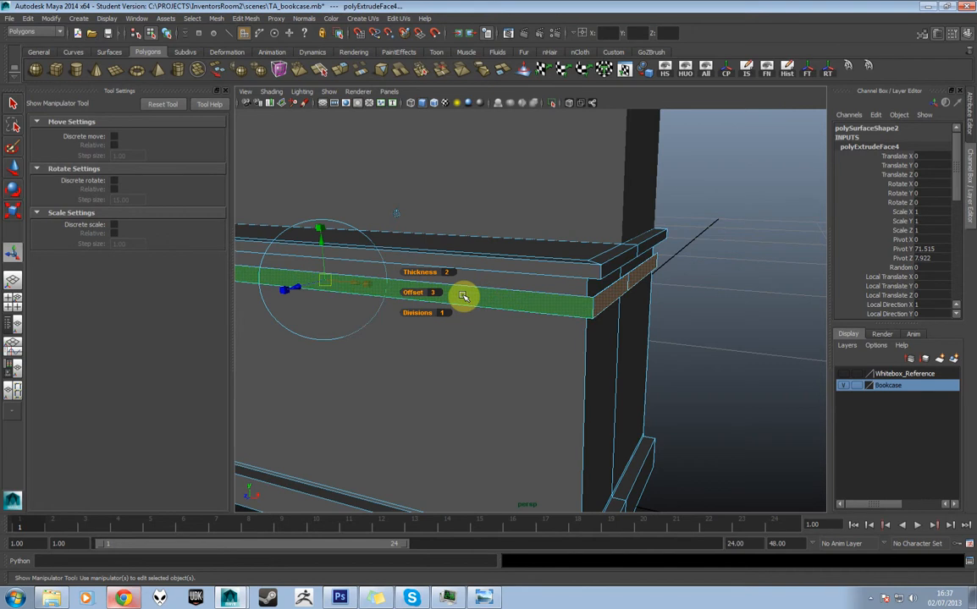
pyautogui.click(446, 295)
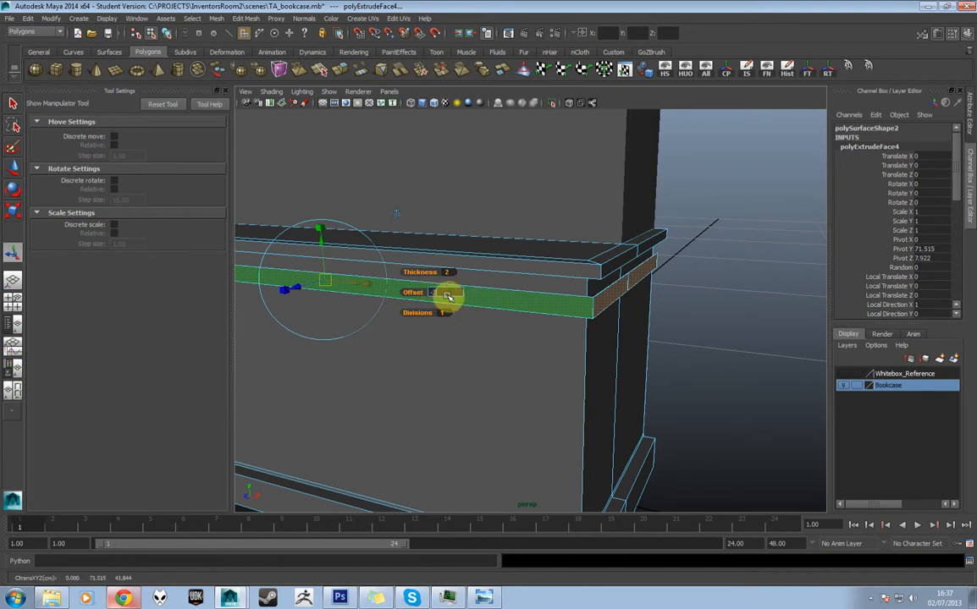
pyautogui.press('Return')
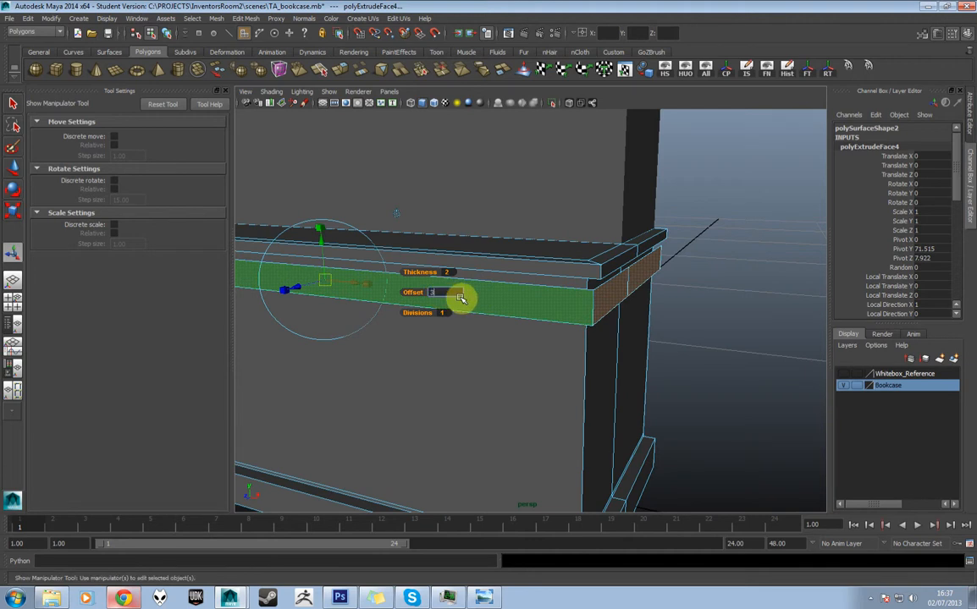
pyautogui.press('Return')
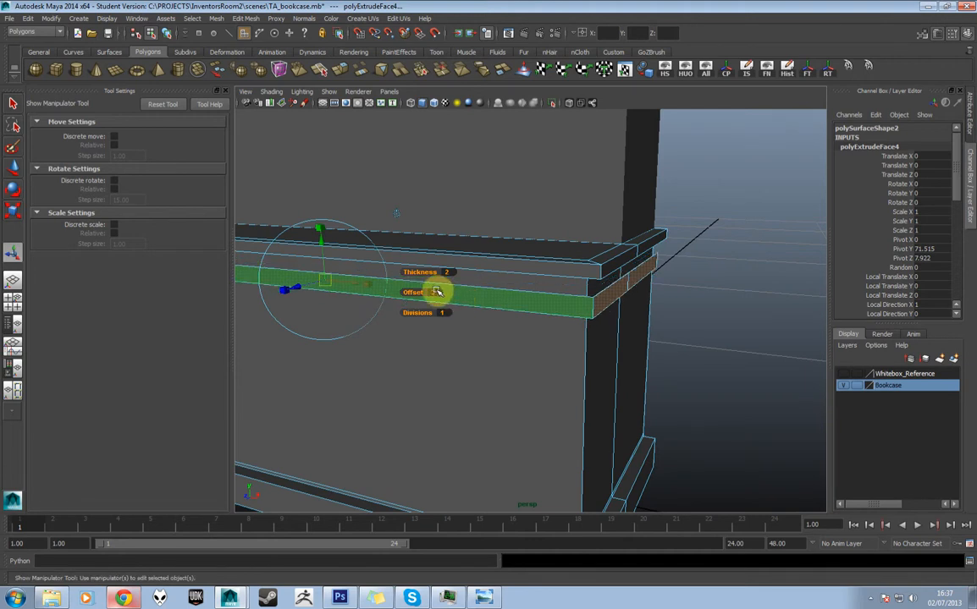
pyautogui.press('Return')
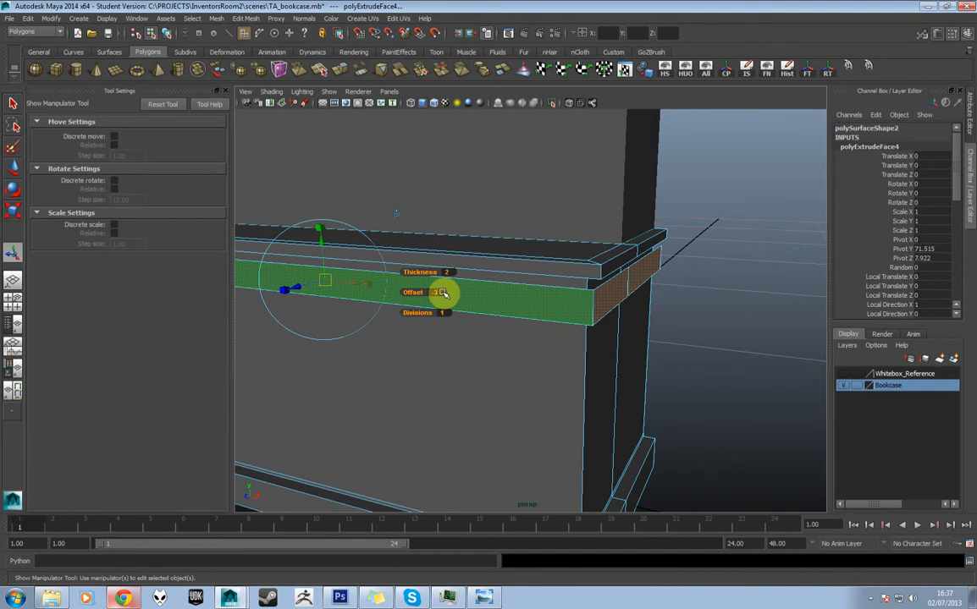
pyautogui.moveTo(518, 322)
pyautogui.keyDown('alt'); pyautogui.mouseDown()
pyautogui.moveTo(508, 319)
pyautogui.moveTo(526, 322)
pyautogui.mouseUp(); pyautogui.keyUp('alt')
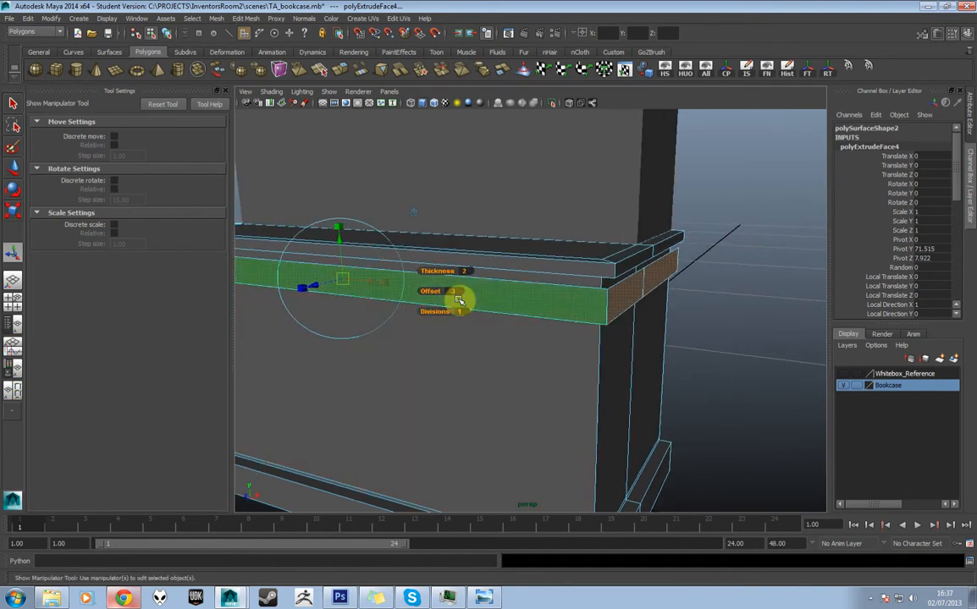
# Step: Try scaling the thin strip's outer faces vertically and set its extrusion thickness to 2
pyautogui.press('r')
pyautogui.moveTo(423, 317); pyautogui.dragTo(419, 264, button='middle')
pyautogui.keyDown('alt'); pyautogui.moveTo(421, 264); pyautogui.dragTo(491, 311); pyautogui.keyUp('alt')
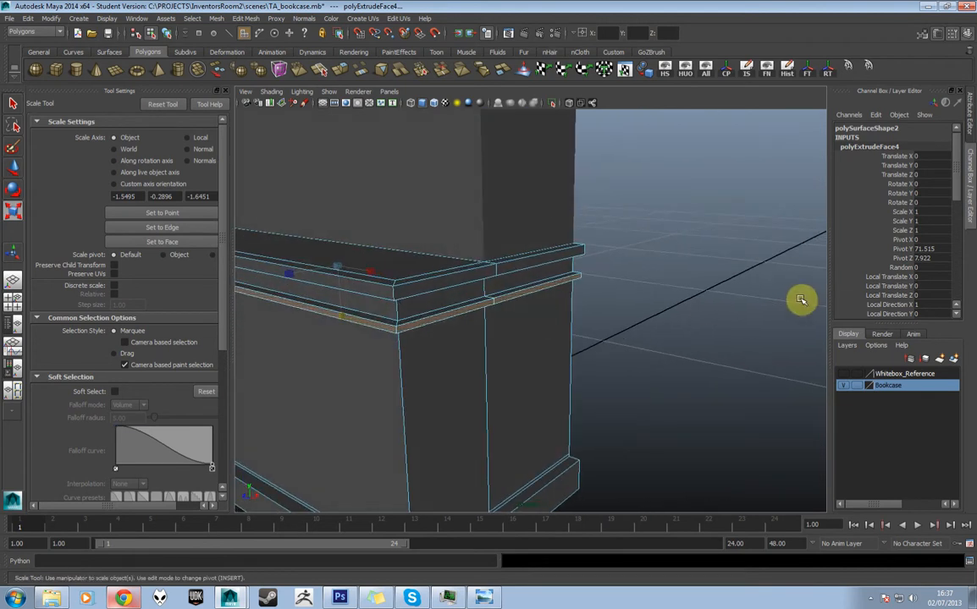
pyautogui.moveTo(959, 196); pyautogui.dragTo(962, 260)
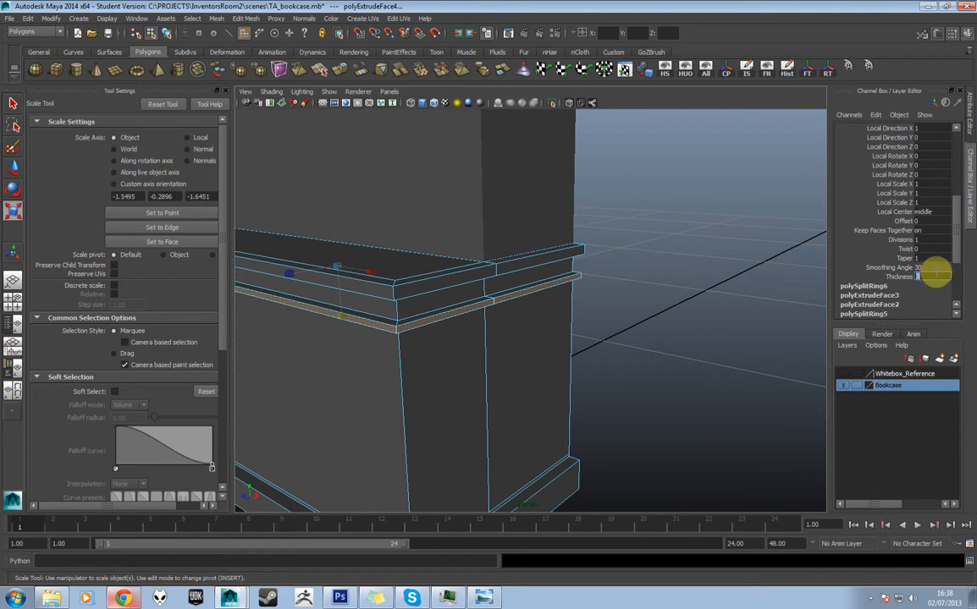
pyautogui.press('Return')
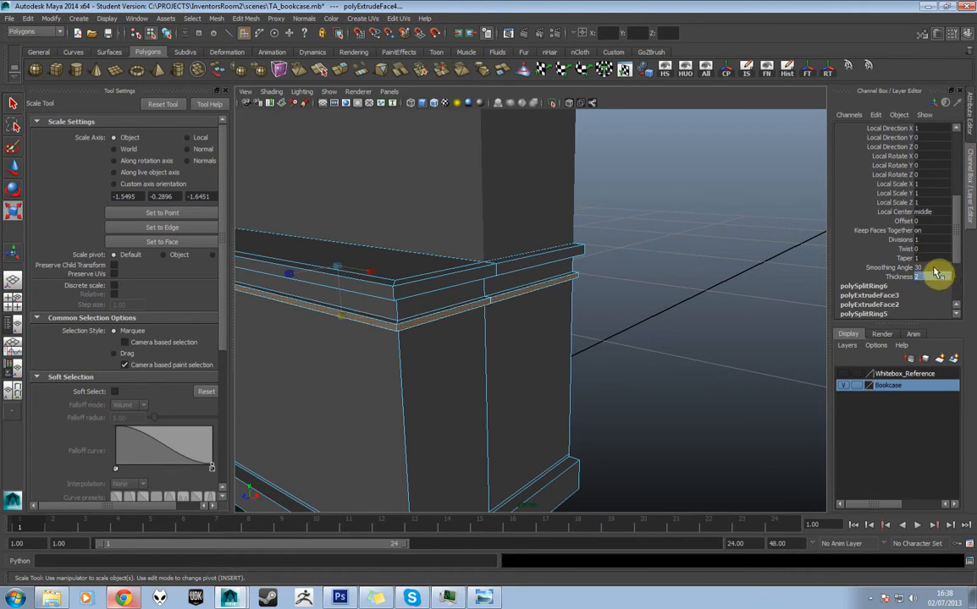
# Step: Scale the thin strip's outer faces vertically to taper the moulding, return to object mode and clear the selection
pyautogui.keyDown('alt'); pyautogui.moveTo(829, 274); pyautogui.dragTo(658, 279); pyautogui.keyUp('alt')
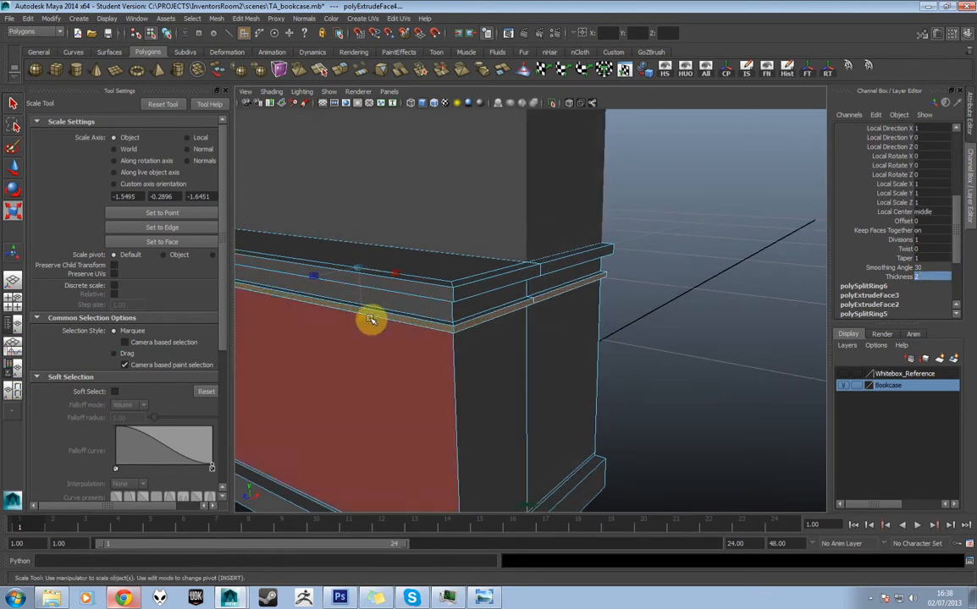
pyautogui.moveTo(362, 306); pyautogui.dragTo(362, 291)
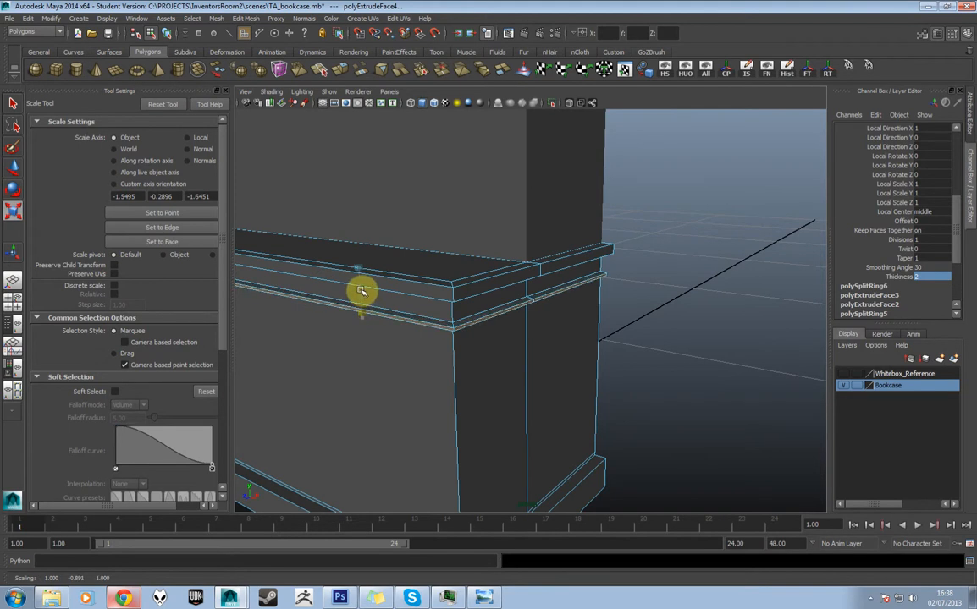
pyautogui.keyDown('alt'); pyautogui.moveTo(438, 311); pyautogui.dragTo(482, 310); pyautogui.keyUp('alt')
pyautogui.moveTo(482, 310); pyautogui.dragTo(513, 293, button='right')
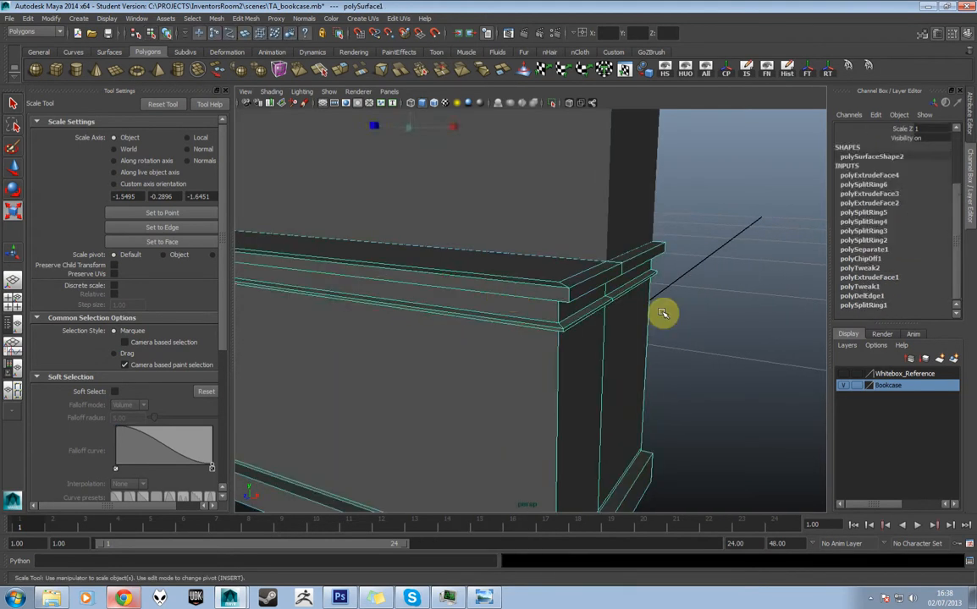
pyautogui.click(662, 313)
pyautogui.keyDown('alt'); pyautogui.moveTo(663, 313); pyautogui.dragTo(644, 306); pyautogui.keyUp('alt')
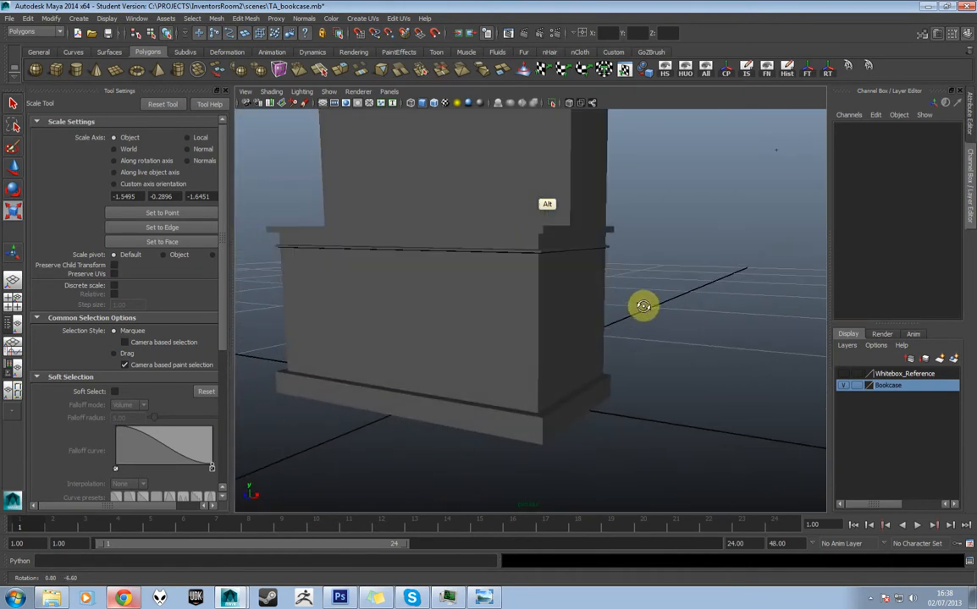
# Step: Select the large front face of the cupboard base and extract it as a separate piece
pyautogui.keyDown('alt'); pyautogui.moveTo(545, 332); pyautogui.dragTo(599, 319); pyautogui.keyUp('alt')
pyautogui.click(583, 319)
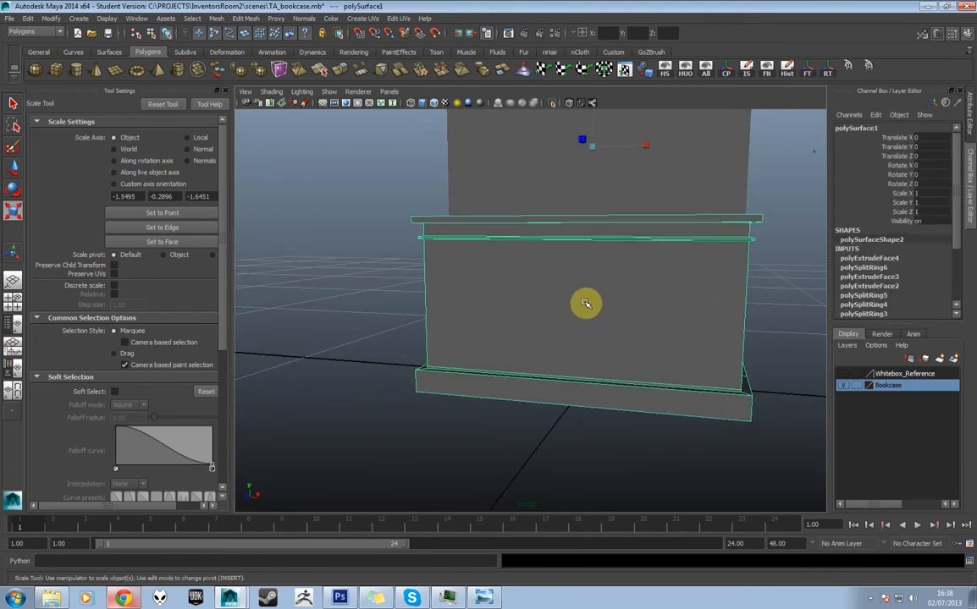
pyautogui.keyDown('alt'); pyautogui.moveTo(569, 279); pyautogui.dragTo(496, 245); pyautogui.keyUp('alt')
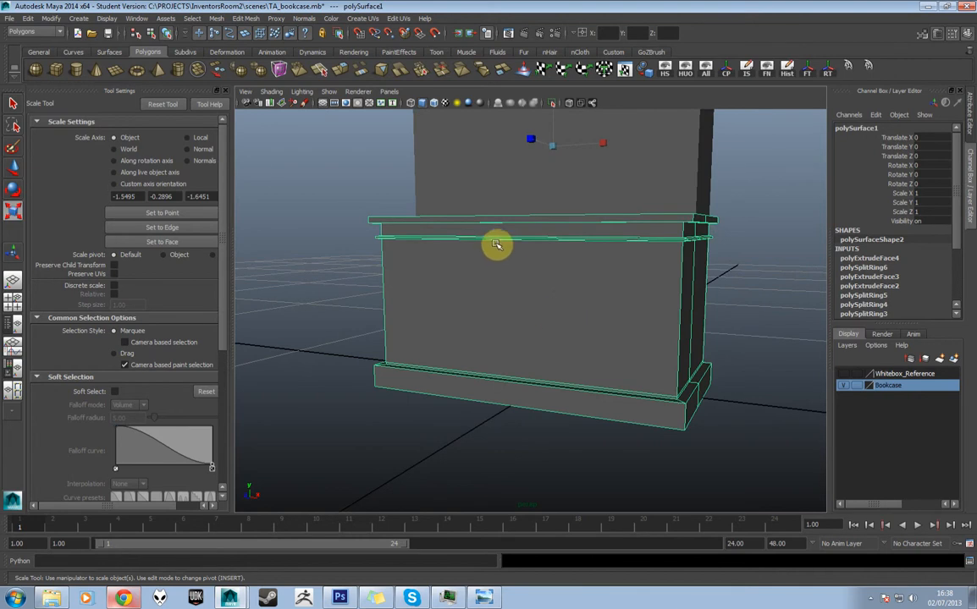
pyautogui.moveTo(560, 284); pyautogui.dragTo(526, 299, button='right')
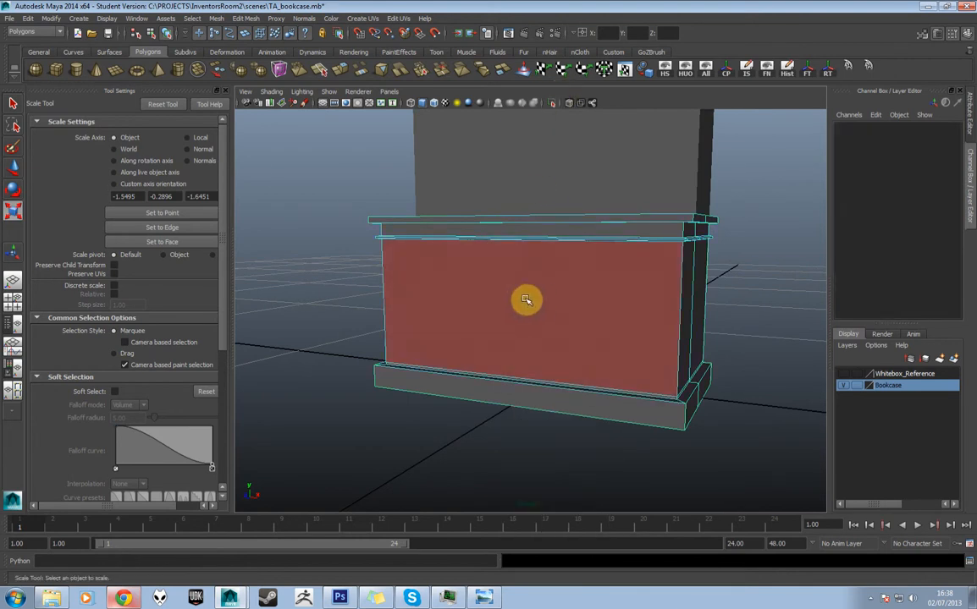
pyautogui.click(526, 298)
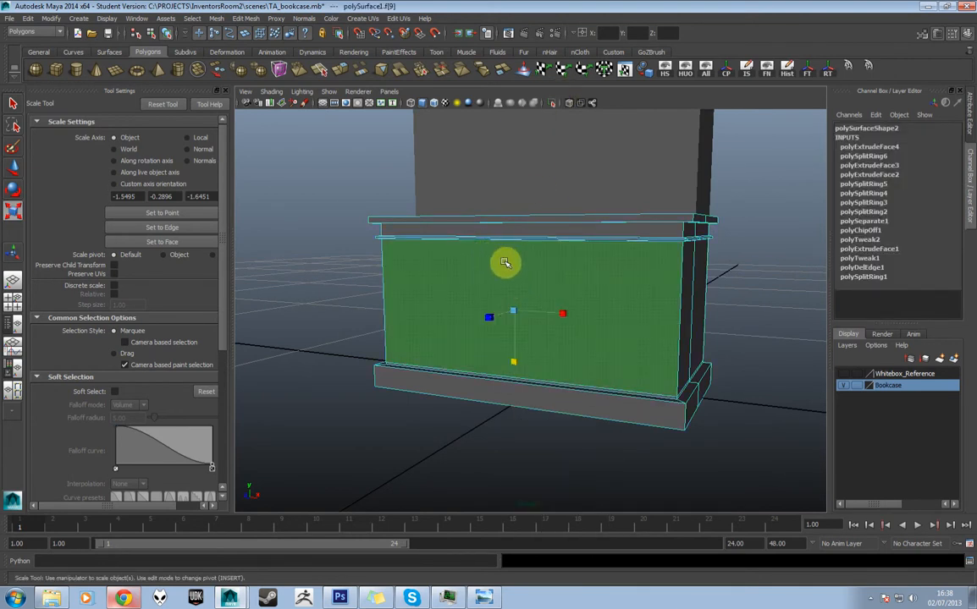
pyautogui.click(217, 19)
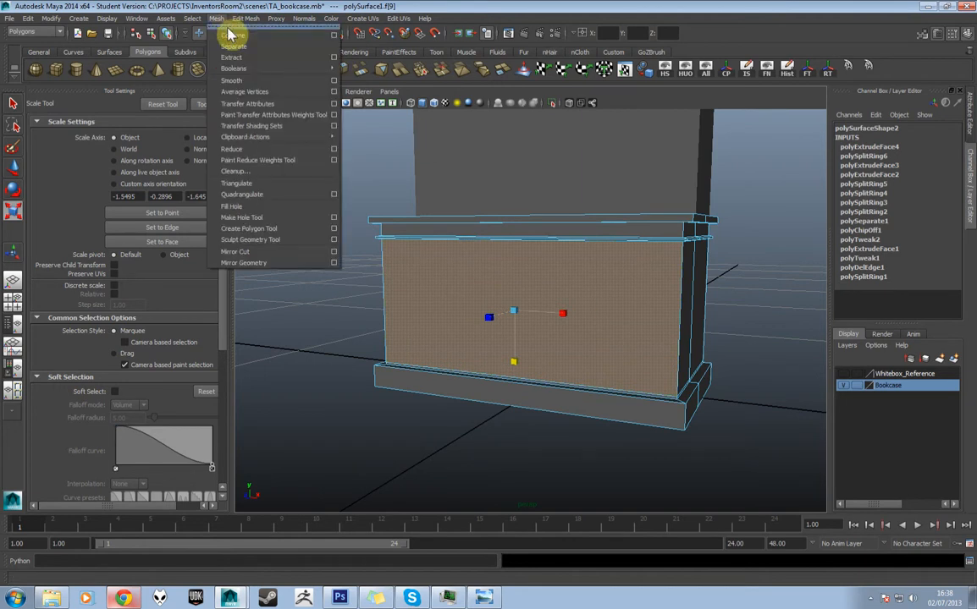
pyautogui.click(245, 57)
pyautogui.click(375, 154)
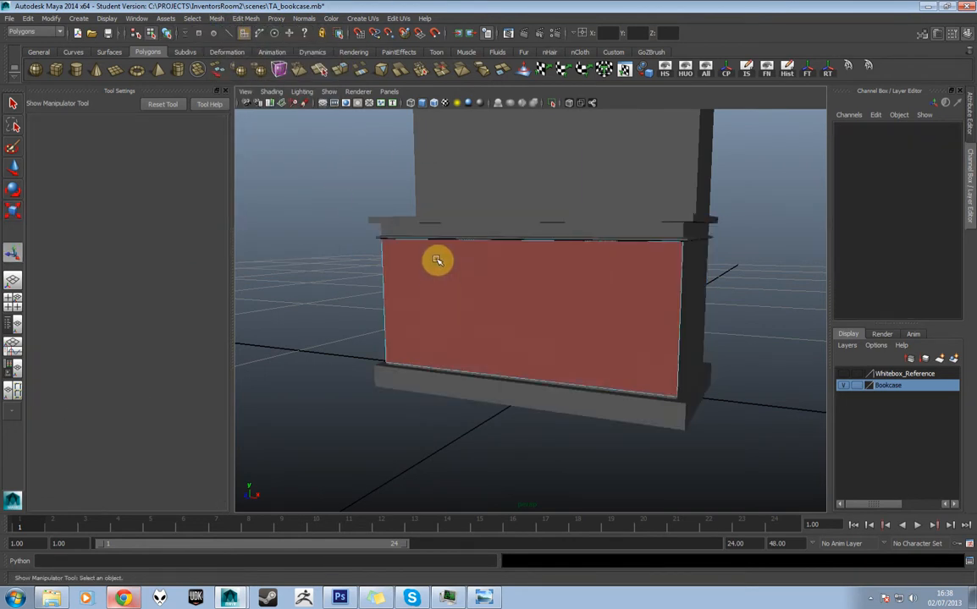
# Step: Try to insert edge loops from the extracted front panel's upper edge with multiple edge loops set to 0
pyautogui.keyDown('alt'); pyautogui.moveTo(436, 260); pyautogui.dragTo(529, 276); pyautogui.keyUp('alt')
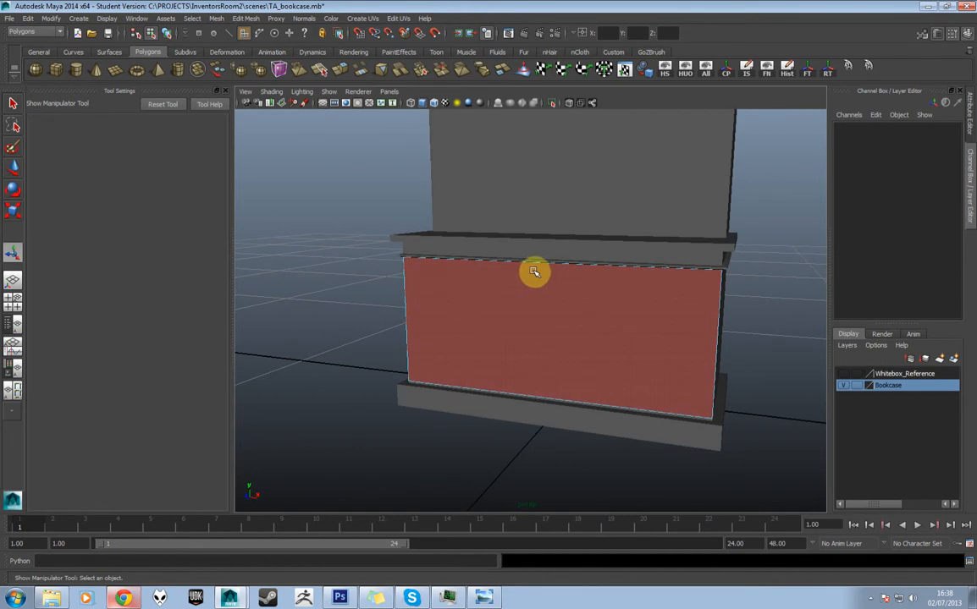
pyautogui.moveTo(533, 271); pyautogui.dragTo(542, 254, button='right')
pyautogui.click(538, 264)
pyautogui.keyDown('shift'); pyautogui.rightClick(538, 265); pyautogui.keyUp('shift')
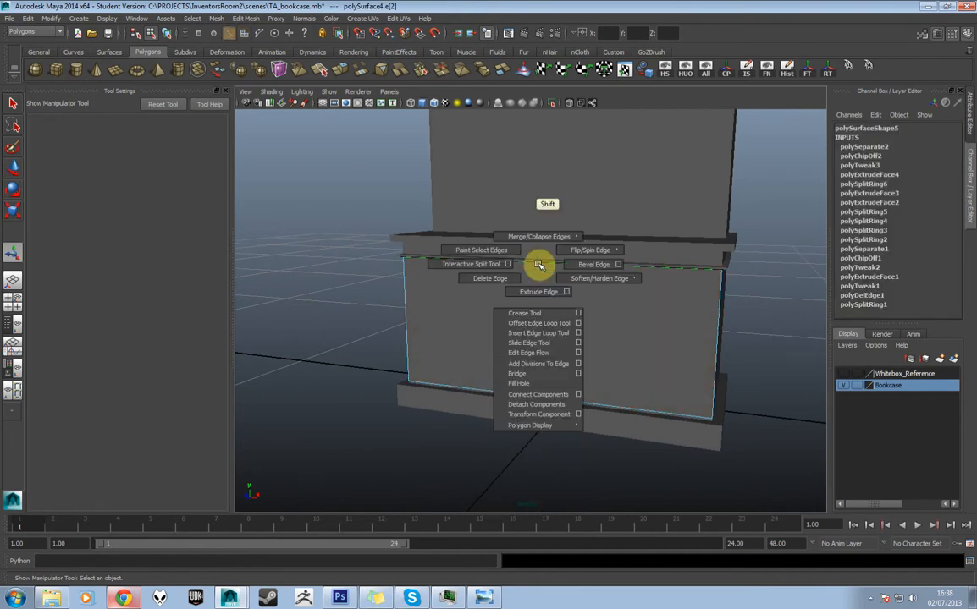
pyautogui.click(539, 333)
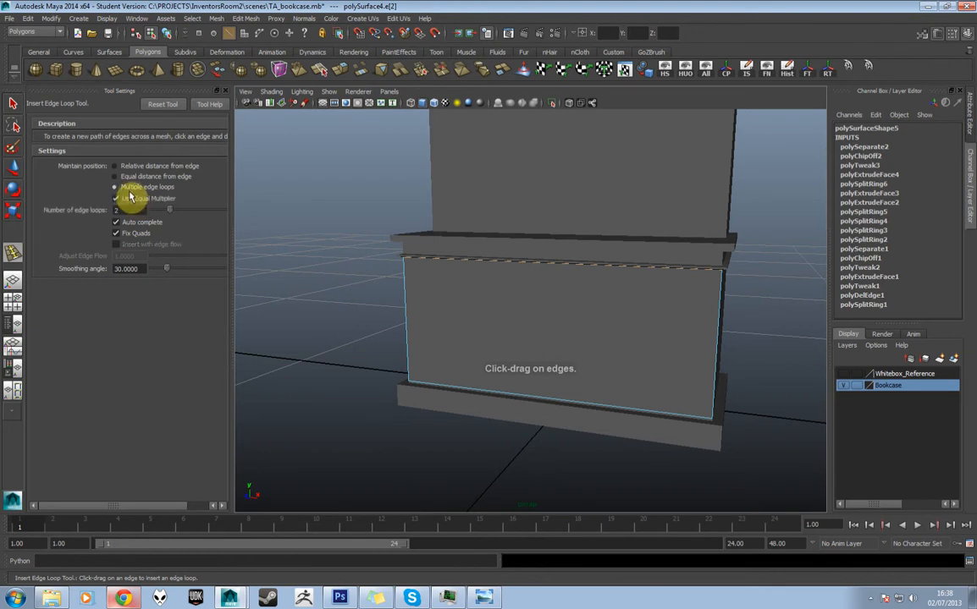
pyautogui.moveTo(169, 210); pyautogui.dragTo(149, 211)
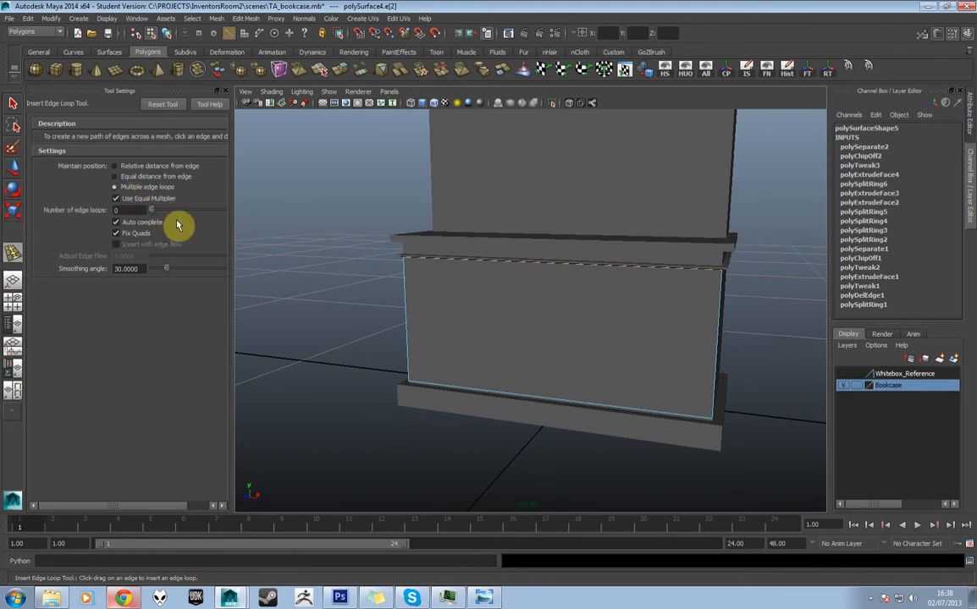
pyautogui.moveTo(541, 265); pyautogui.dragTo(541, 268)
pyautogui.click(541, 268)
pyautogui.click(541, 267)
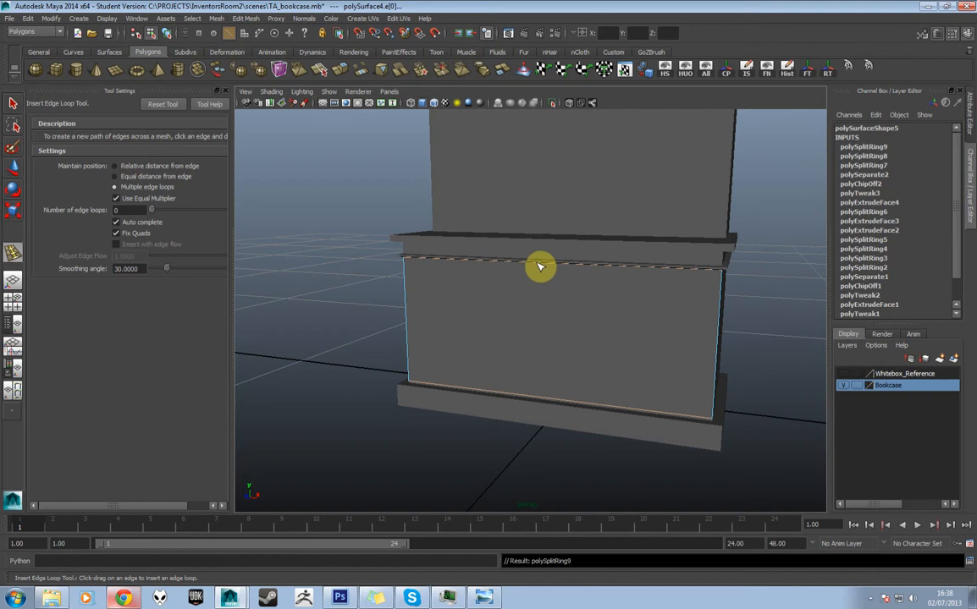
pyautogui.click(540, 266)
# Step: Insert a vertical edge loop down the middle of the extracted front panel with the number of edge loops set to 1
pyautogui.moveTo(513, 267)
pyautogui.keyDown('alt'); pyautogui.mouseDown()
pyautogui.moveTo(481, 264)
pyautogui.moveTo(503, 266)
pyautogui.mouseUp(); pyautogui.keyUp('alt')
pyautogui.press('3')
pyautogui.press('4')
pyautogui.click(388, 309)
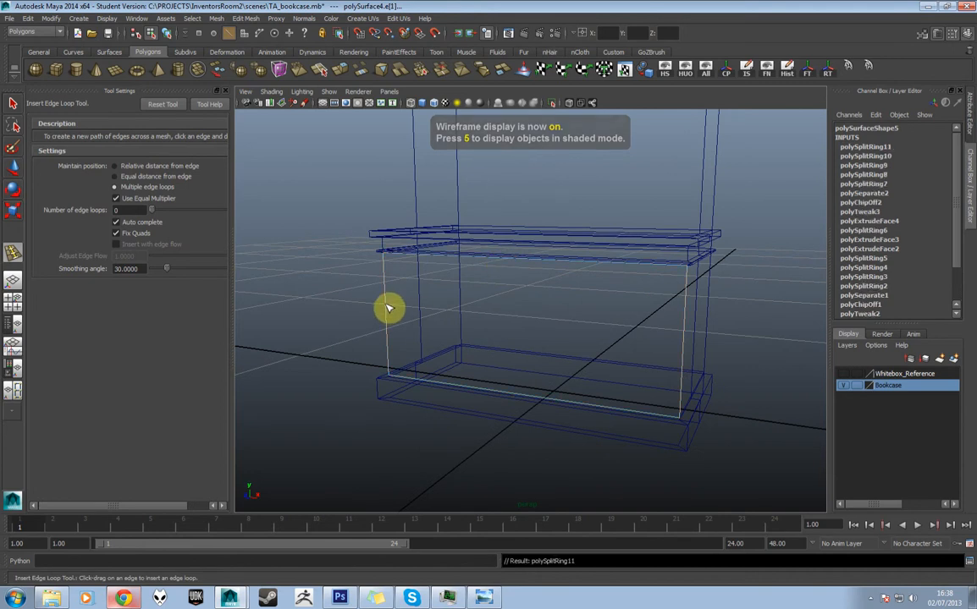
pyautogui.click(388, 309)
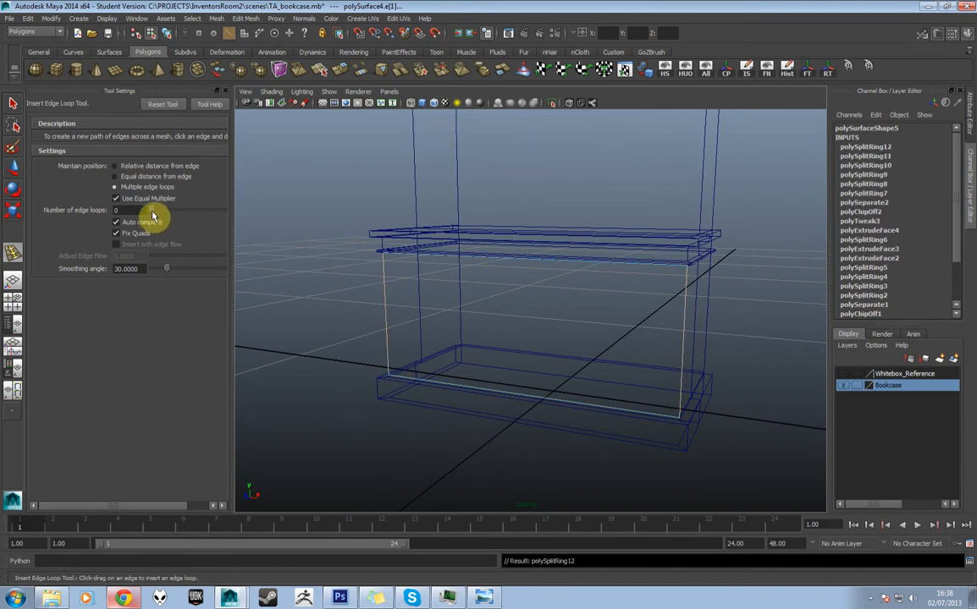
pyautogui.click(527, 263)
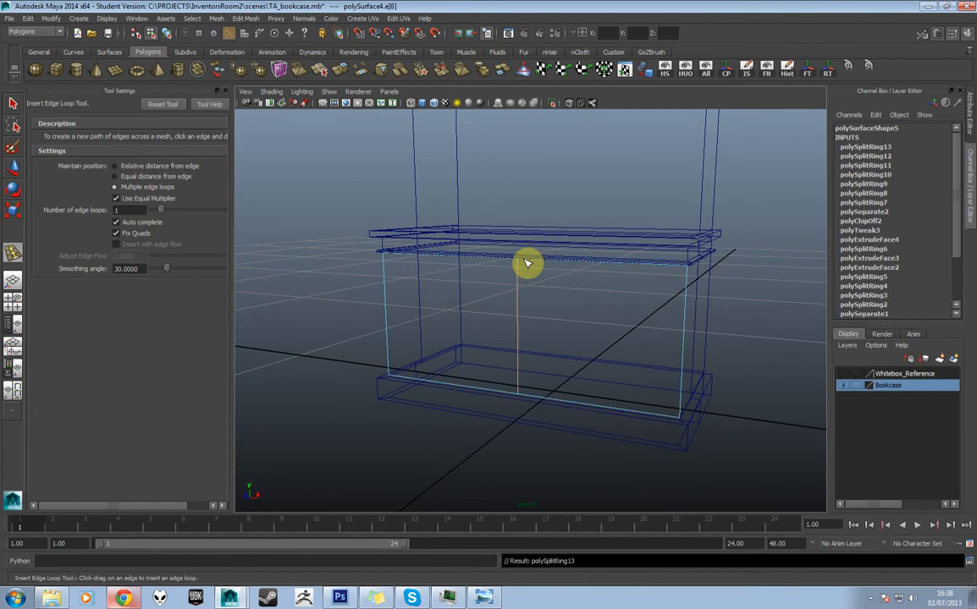
# Step: Insert a vertical edge loop close to the front panel's right side edge, using relative distance from edge
pyautogui.keyDown('alt'); pyautogui.moveTo(527, 263); pyautogui.dragTo(563, 305); pyautogui.keyUp('alt')
pyautogui.scroll(3, 572, 275)
pyautogui.scroll(-5, 572, 275)
pyautogui.scroll(2, 571, 276)
pyautogui.press('w')
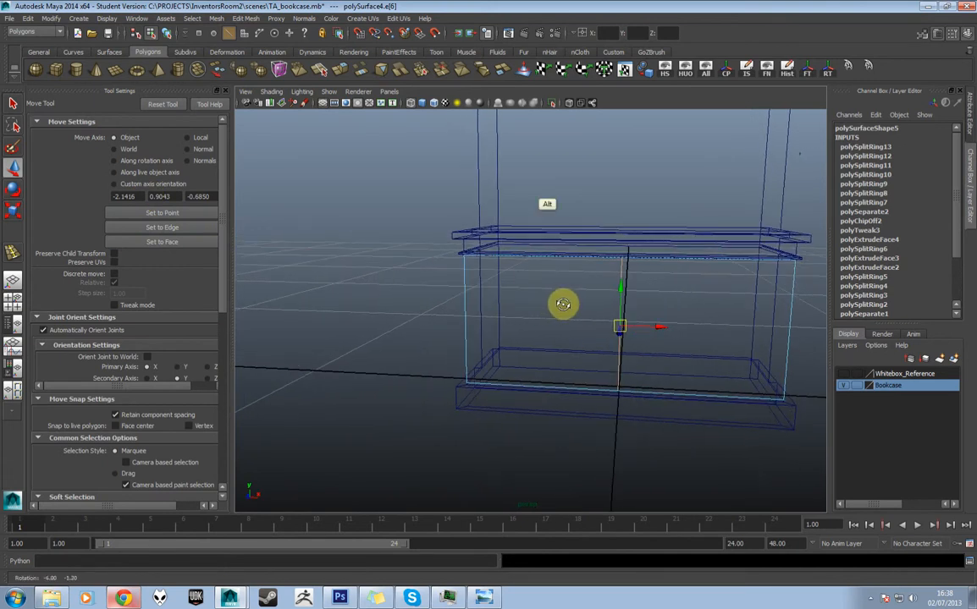
pyautogui.scroll(4, 526, 288)
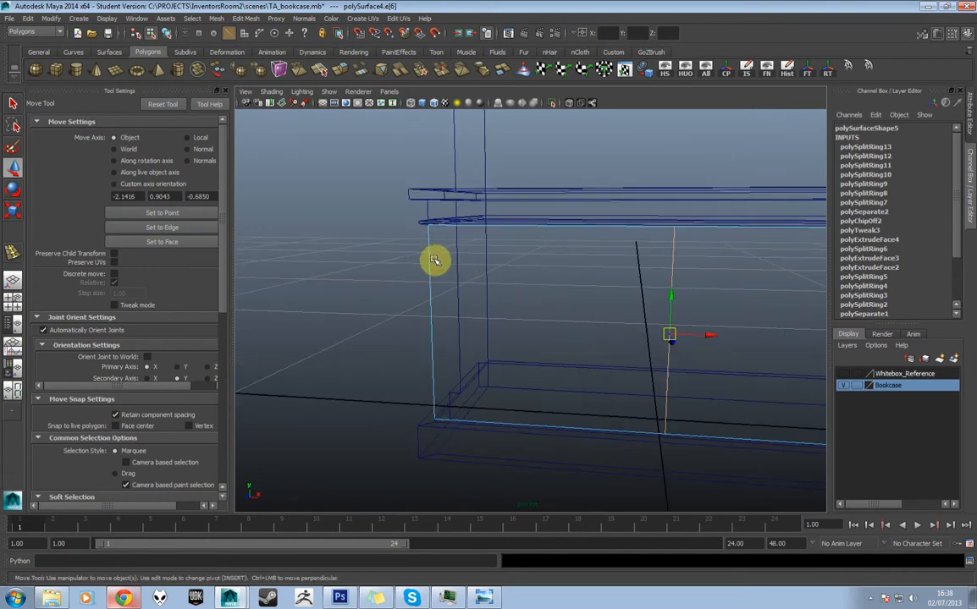
pyautogui.press('4')
pyautogui.keyDown('alt'); pyautogui.moveTo(447, 257); pyautogui.dragTo(483, 259); pyautogui.keyUp('alt')
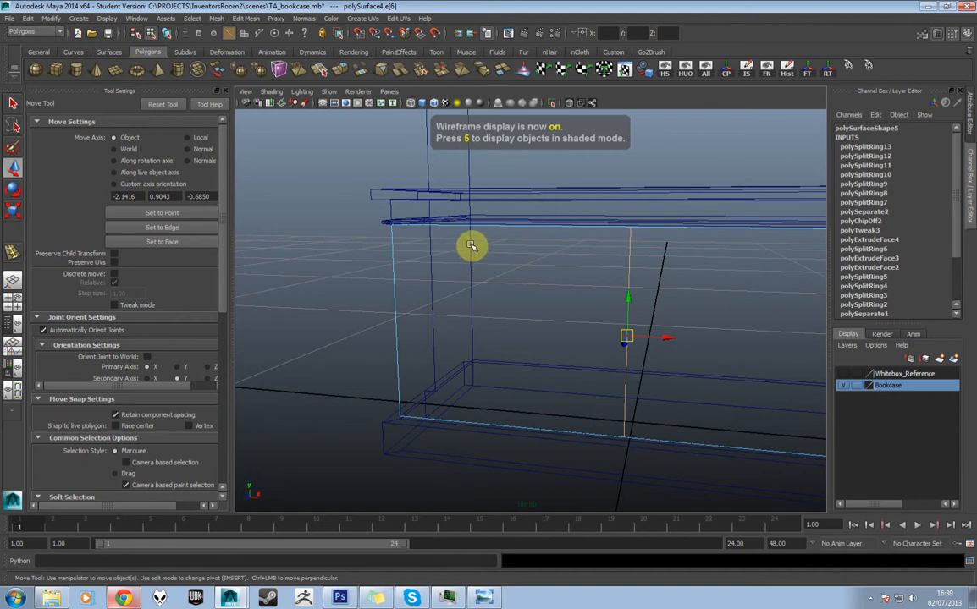
pyautogui.click(477, 231)
pyautogui.moveTo(397, 269); pyautogui.dragTo(393, 266, button='right')
pyautogui.click(394, 267)
pyautogui.keyDown('shift'); pyautogui.rightClick(395, 262); pyautogui.keyUp('shift')
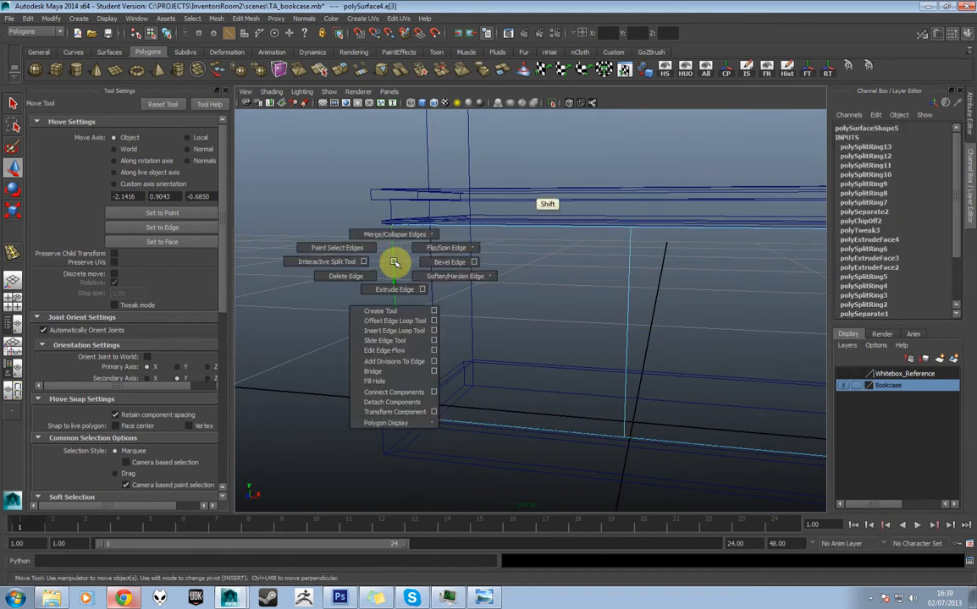
pyautogui.click(408, 330)
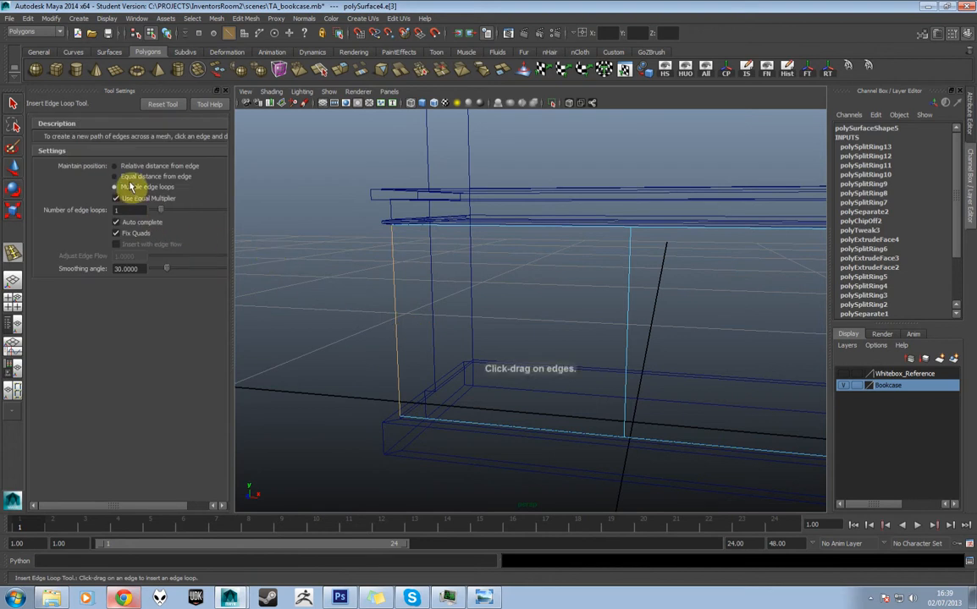
pyautogui.keyDown('alt'); pyautogui.moveTo(419, 253); pyautogui.dragTo(508, 243); pyautogui.keyUp('alt')
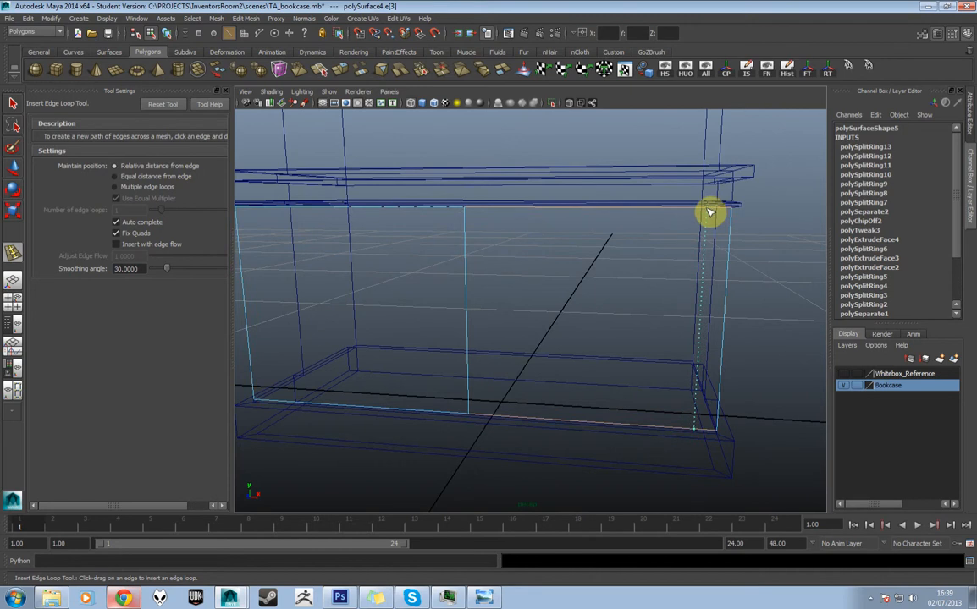
pyautogui.keyDown('alt'); pyautogui.moveTo(628, 233); pyautogui.dragTo(623, 234); pyautogui.keyUp('alt')
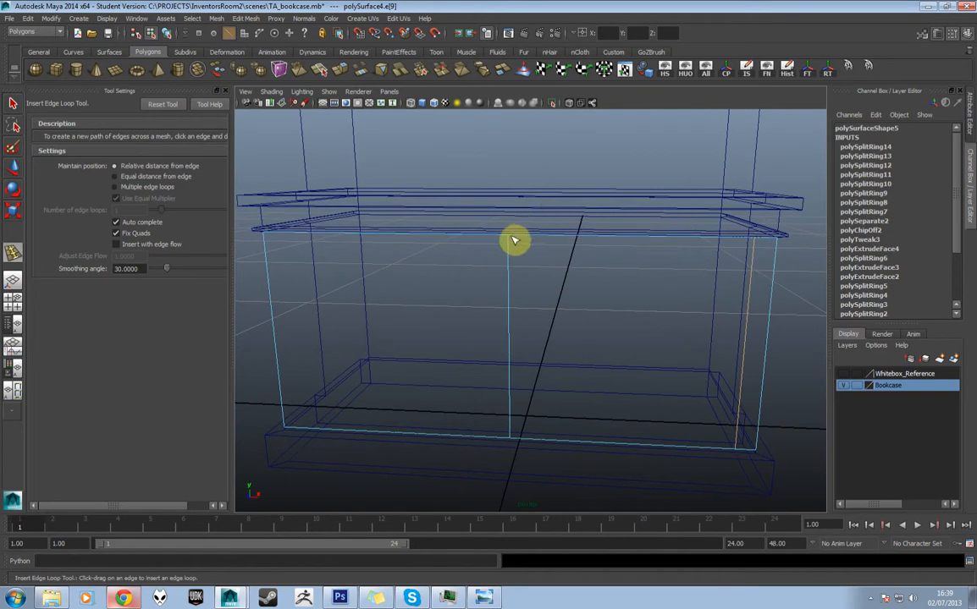
# Step: Insert another vertical edge loop just right of the front panel's centre loop and leave the edge loop tool
pyautogui.moveTo(516, 239); pyautogui.dragTo(516, 241)
pyautogui.scroll(-4, 514, 243)
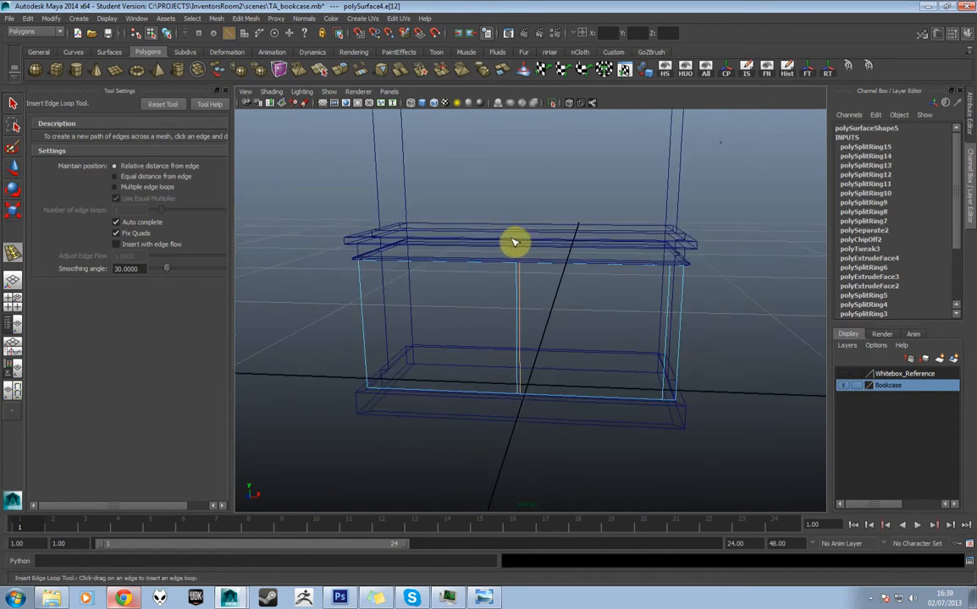
pyautogui.press('w')
# Step: Accept the student-version save notice and delete the large face on the left half of the front panel
pyautogui.rightClick(461, 289)
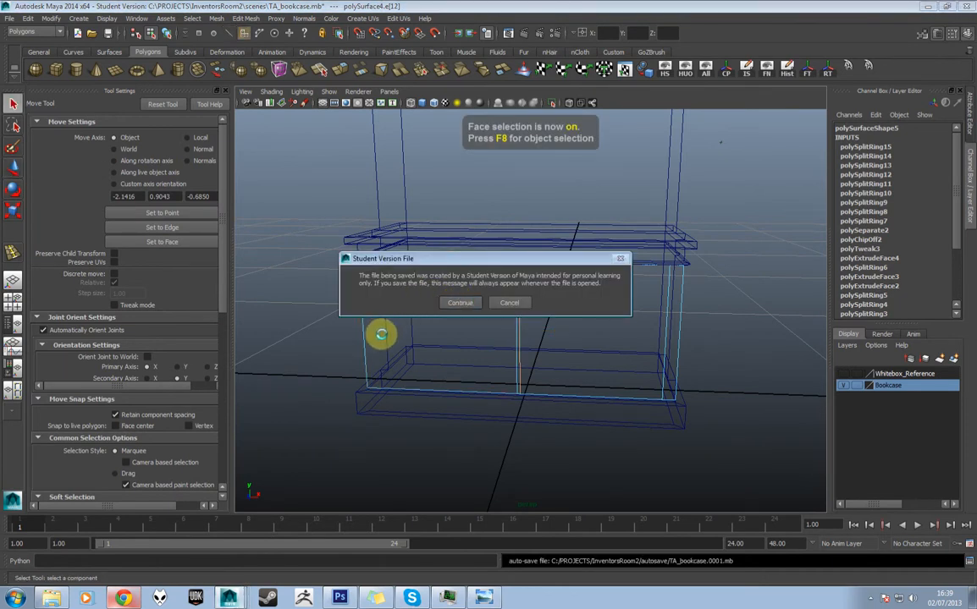
pyautogui.click(444, 302)
pyautogui.click(401, 328)
pyautogui.press('Delete')
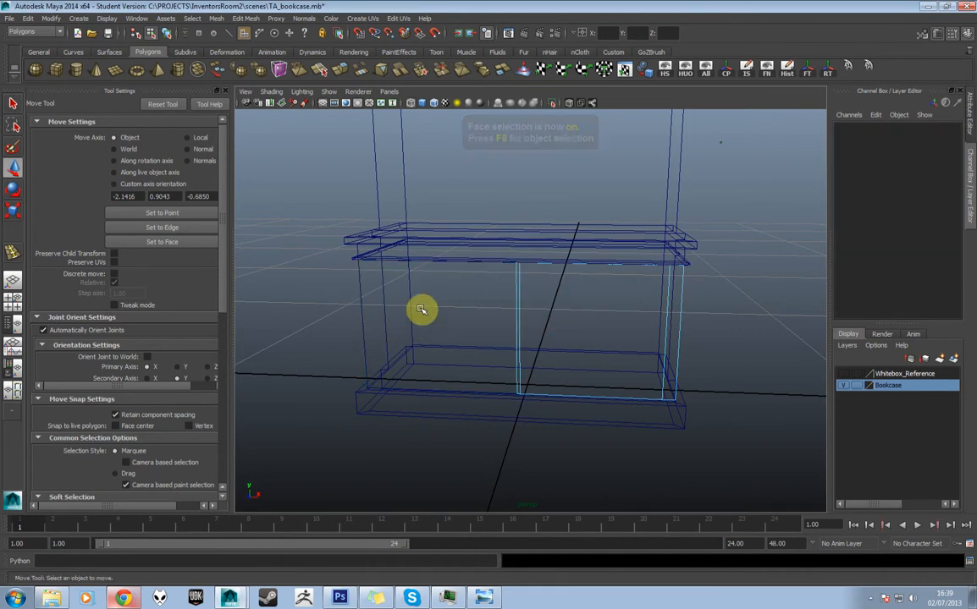
# Step: Mirror the remaining right half panel to the other side with Duplicate Special, as one instance with scale X of -1
pyautogui.moveTo(593, 298); pyautogui.dragTo(643, 282, button='right')
pyautogui.click(677, 293)
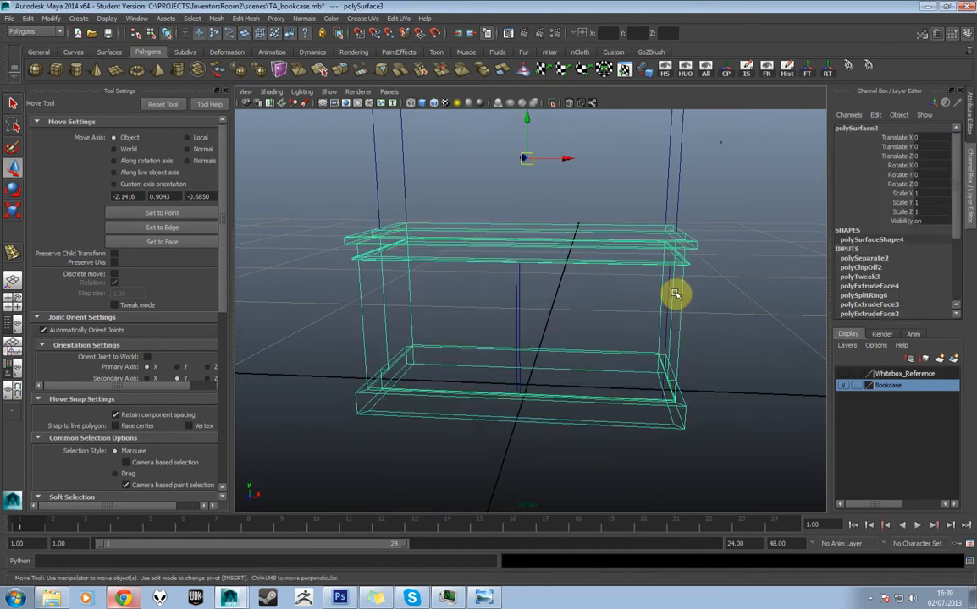
pyautogui.click(518, 302)
pyautogui.moveTo(534, 308)
pyautogui.keyDown('alt'); pyautogui.mouseDown()
pyautogui.moveTo(550, 314)
pyautogui.moveTo(534, 308)
pyautogui.mouseUp(); pyautogui.keyUp('alt')
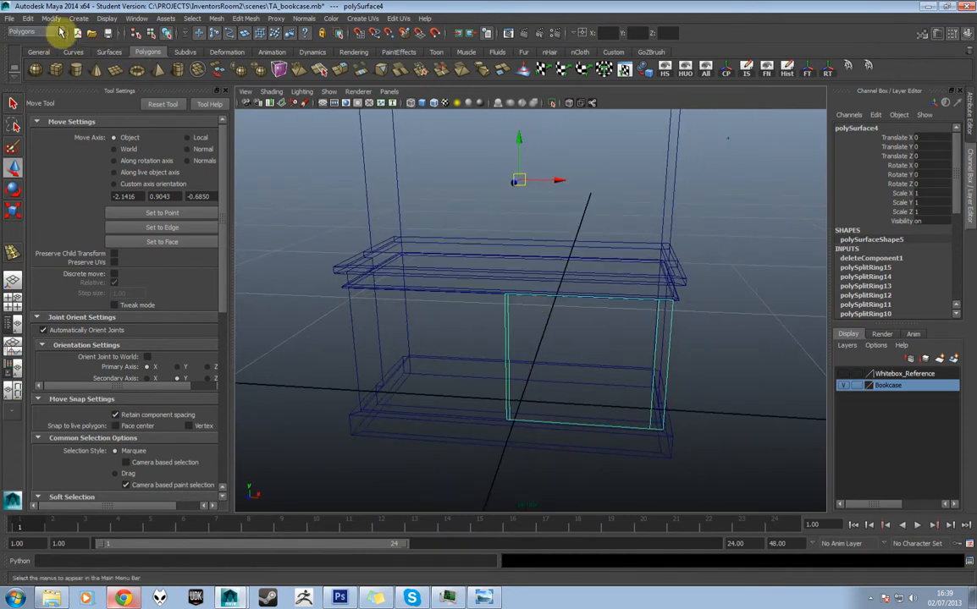
pyautogui.moveTo(489, 246)
pyautogui.keyDown('alt'); pyautogui.mouseDown()
pyautogui.moveTo(515, 297)
pyautogui.moveTo(508, 318)
pyautogui.moveTo(497, 256)
pyautogui.mouseUp(); pyautogui.keyUp('alt')
pyautogui.scroll(5, 499, 257)
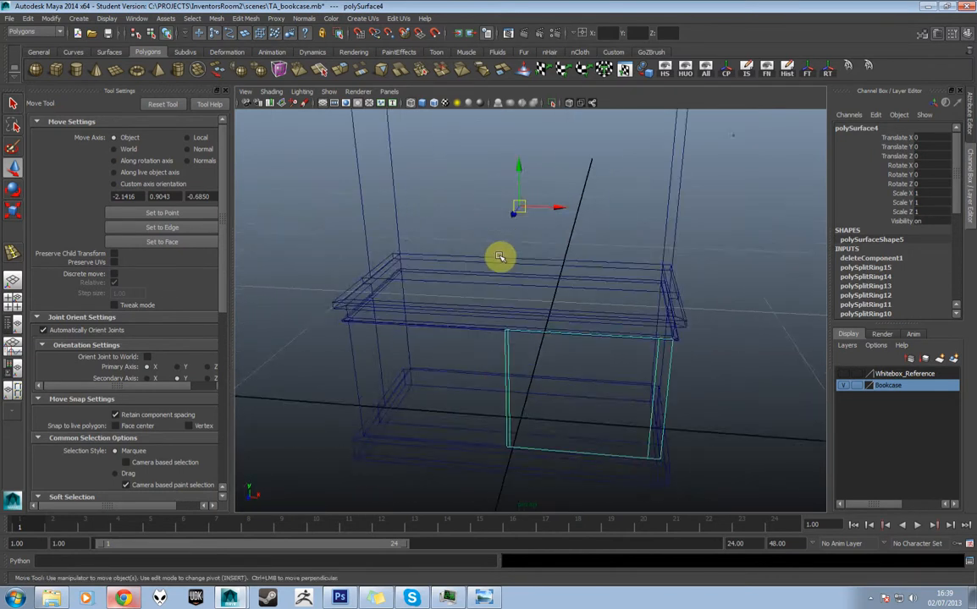
pyautogui.click(29, 19)
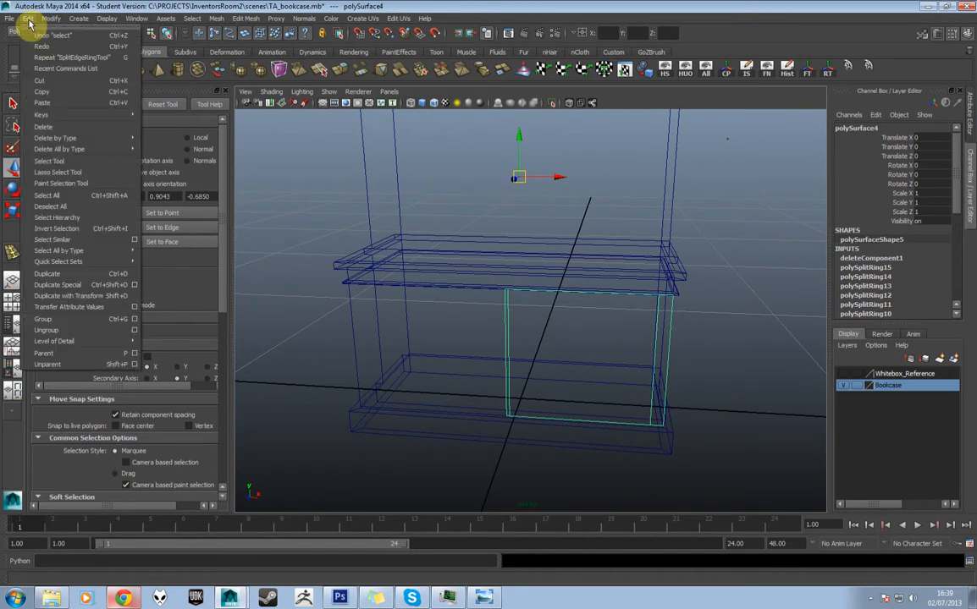
pyautogui.click(135, 285)
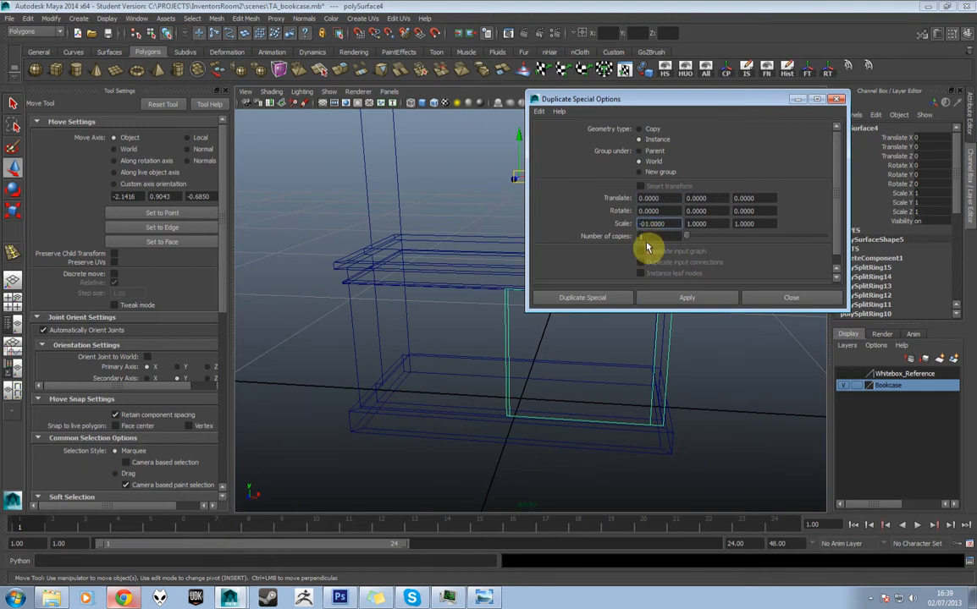
pyautogui.press('BackSpace')
pyautogui.click(688, 298)
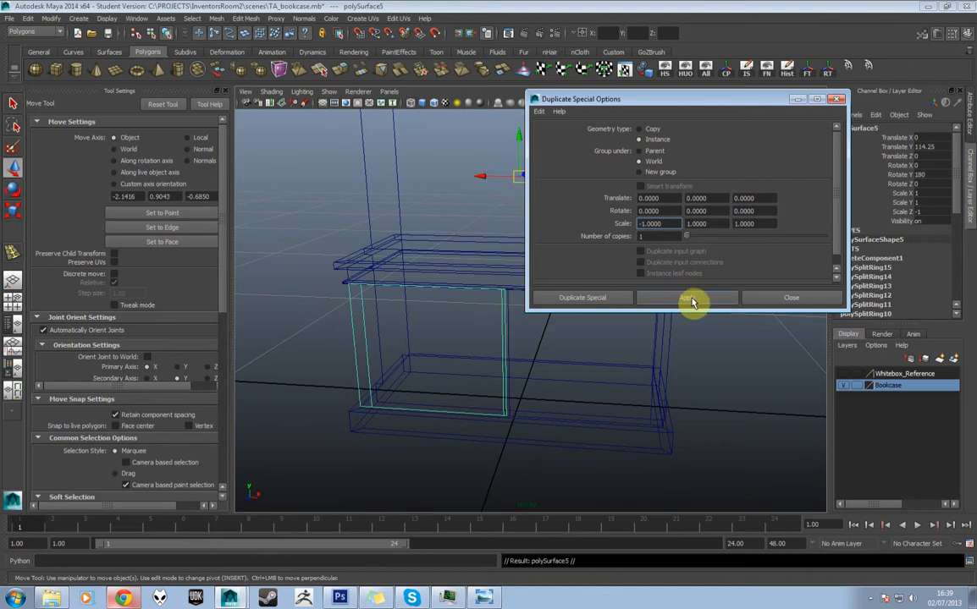
pyautogui.click(775, 304)
# Step: Extrude the narrow centre strip face of the right half panel with a thickness of 1 and return to object mode
pyautogui.moveTo(775, 303)
pyautogui.keyDown('alt'); pyautogui.mouseDown()
pyautogui.moveTo(621, 338)
pyautogui.moveTo(454, 311)
pyautogui.moveTo(471, 321)
pyautogui.mouseUp(); pyautogui.keyUp('alt')
pyautogui.press('5')
pyautogui.click(574, 326)
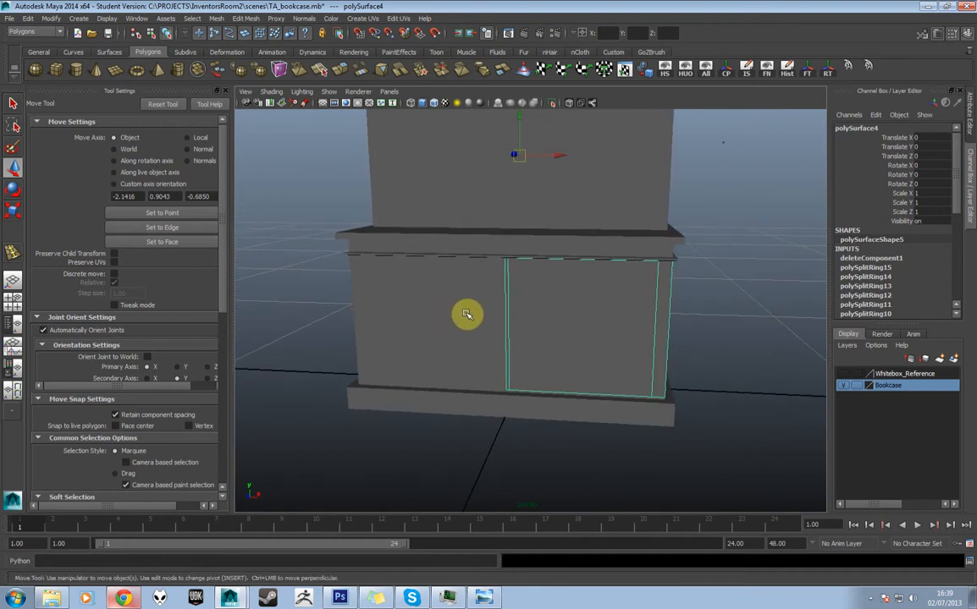
pyautogui.scroll(4, 466, 314)
pyautogui.moveTo(493, 295); pyautogui.dragTo(473, 292, button='right')
pyautogui.click(494, 285)
pyautogui.scroll(3, 503, 275)
pyautogui.scroll(-5, 474, 292)
pyautogui.keyDown('alt'); pyautogui.moveTo(529, 313); pyautogui.dragTo(506, 313); pyautogui.keyUp('alt')
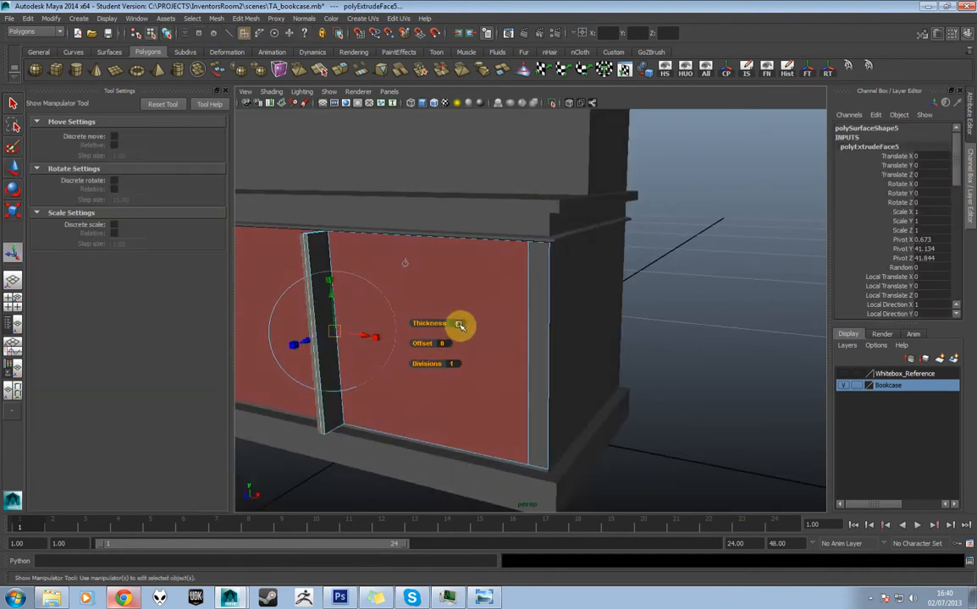
pyautogui.click(461, 324)
pyautogui.press('Return')
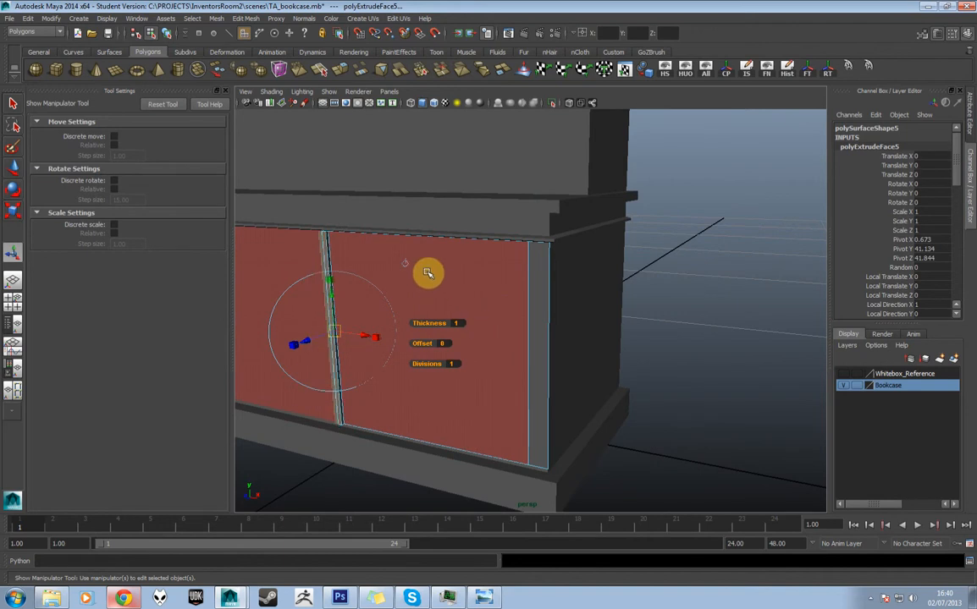
pyautogui.moveTo(427, 272); pyautogui.dragTo(444, 265, button='right')
# Step: Isolate the right half panel, examine its extruded strip from several sides, and show the whole bookcase again
pyautogui.keyDown('alt'); pyautogui.moveTo(456, 311); pyautogui.dragTo(474, 325); pyautogui.keyUp('alt')
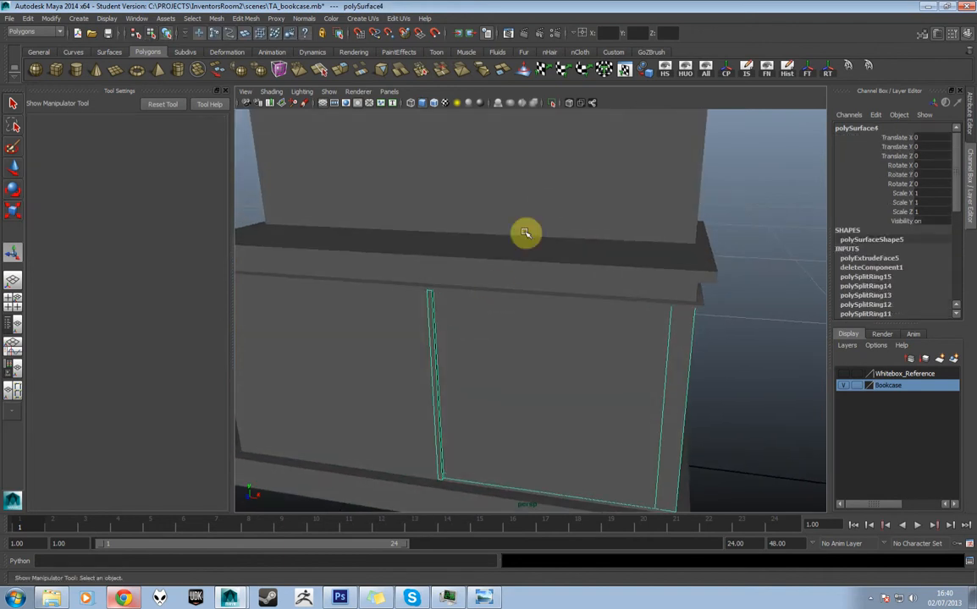
pyautogui.click(553, 108)
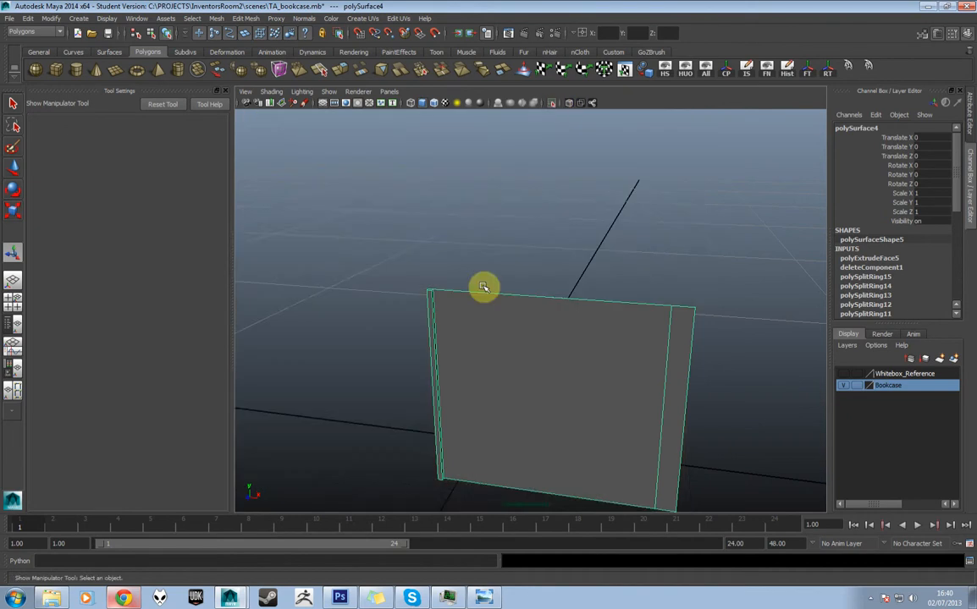
pyautogui.moveTo(484, 288)
pyautogui.keyDown('alt'); pyautogui.mouseDown(button='right')
pyautogui.moveTo(481, 310)
pyautogui.moveTo(483, 272)
pyautogui.mouseUp(button='right'); pyautogui.keyUp('alt')
pyautogui.keyDown('alt'); pyautogui.moveTo(534, 310); pyautogui.dragTo(414, 312); pyautogui.keyUp('alt')
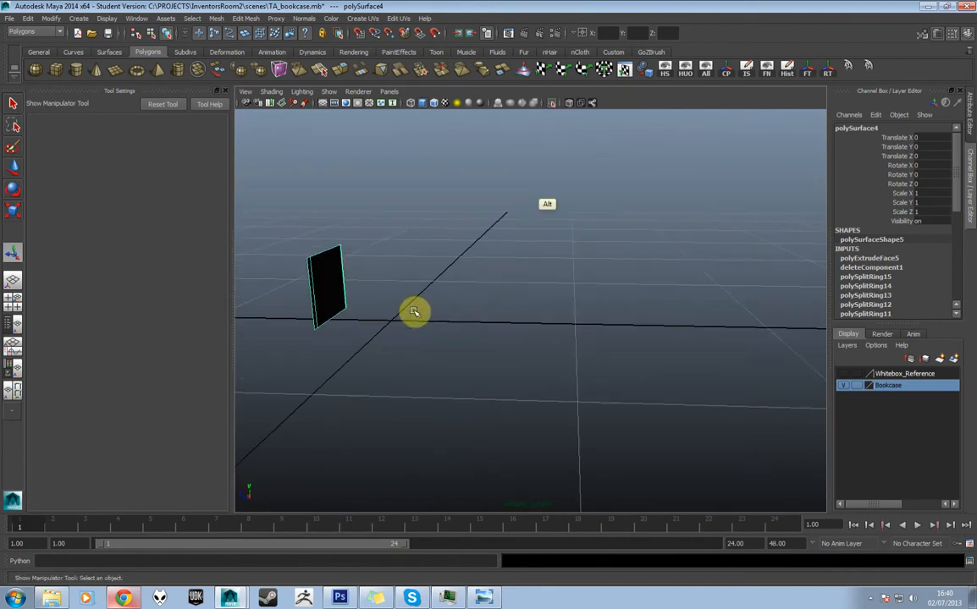
pyautogui.press('f')
pyautogui.keyDown('alt'); pyautogui.moveTo(501, 307); pyautogui.dragTo(374, 325); pyautogui.keyUp('alt')
pyautogui.keyDown('alt'); pyautogui.moveTo(462, 321); pyautogui.dragTo(463, 321, button='middle'); pyautogui.keyUp('alt')
pyautogui.keyDown('alt'); pyautogui.moveTo(463, 320); pyautogui.dragTo(484, 356, button='right'); pyautogui.keyUp('alt')
pyautogui.keyDown('alt'); pyautogui.moveTo(484, 356); pyautogui.dragTo(615, 302); pyautogui.keyUp('alt')
pyautogui.click(550, 103)
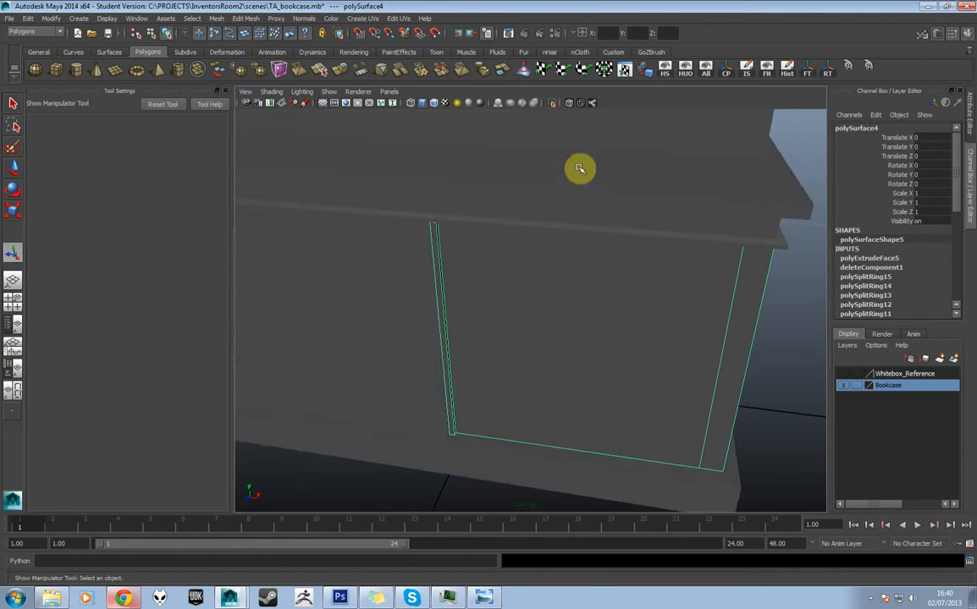
# Step: Extrude the narrow outer strip face at the right half panel's side edge with a thickness of 2
pyautogui.keyDown('alt'); pyautogui.moveTo(578, 167); pyautogui.dragTo(570, 224); pyautogui.keyUp('alt')
pyautogui.rightClick(639, 228)
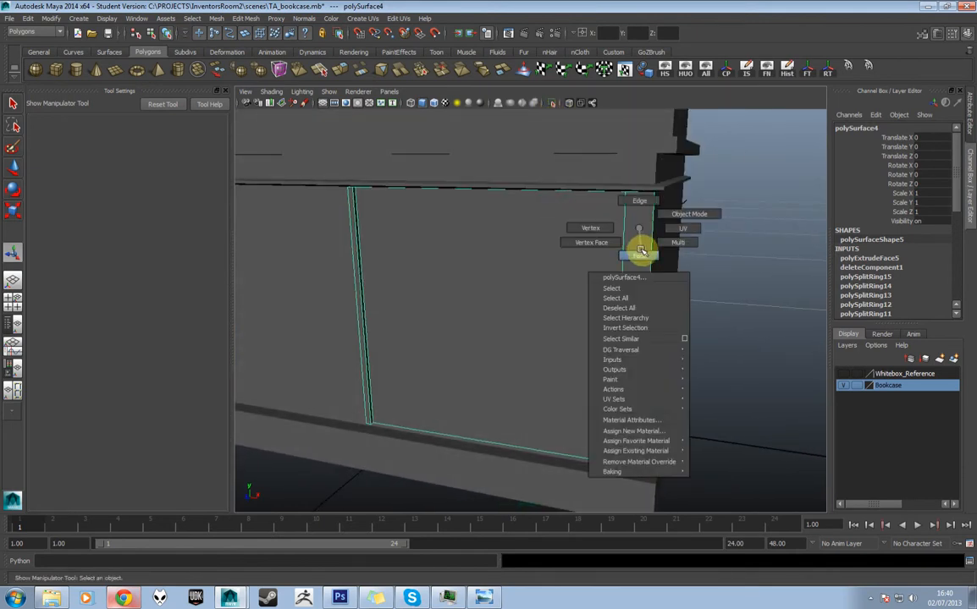
pyautogui.click(641, 252)
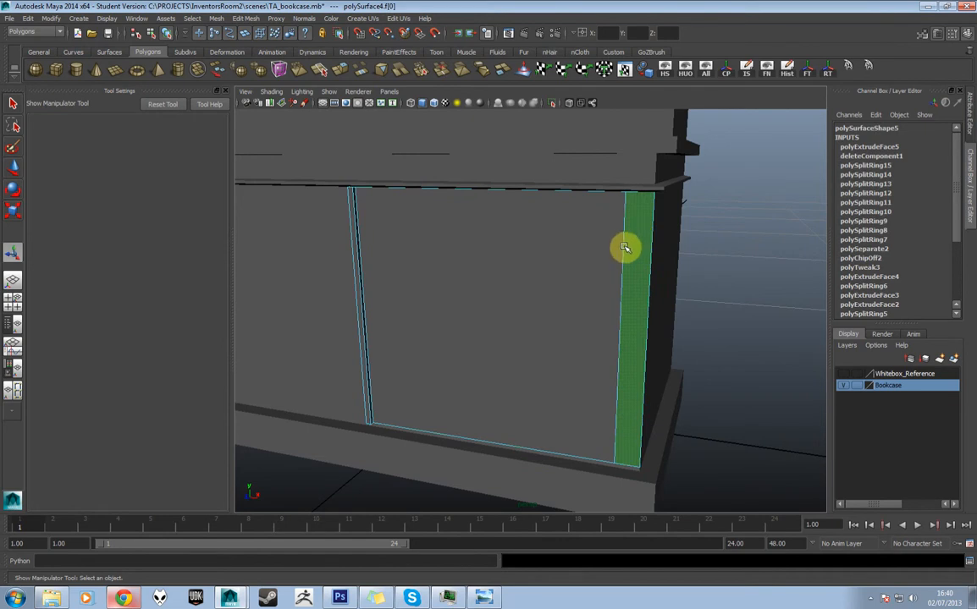
pyautogui.click(624, 248)
pyautogui.keyDown('alt'); pyautogui.moveTo(604, 257); pyautogui.dragTo(652, 264); pyautogui.keyUp('alt')
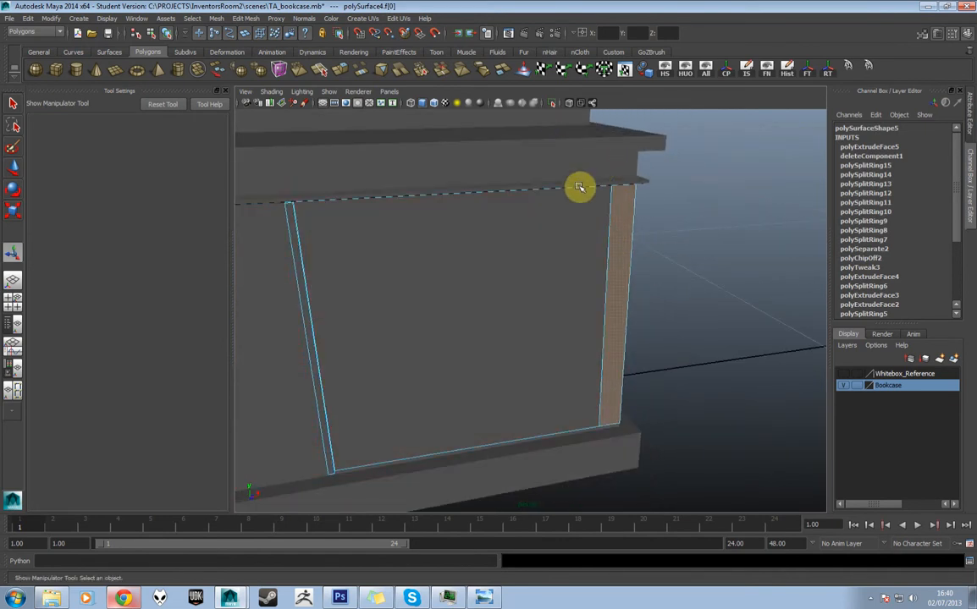
pyautogui.hotkey('ctrl', 'e')
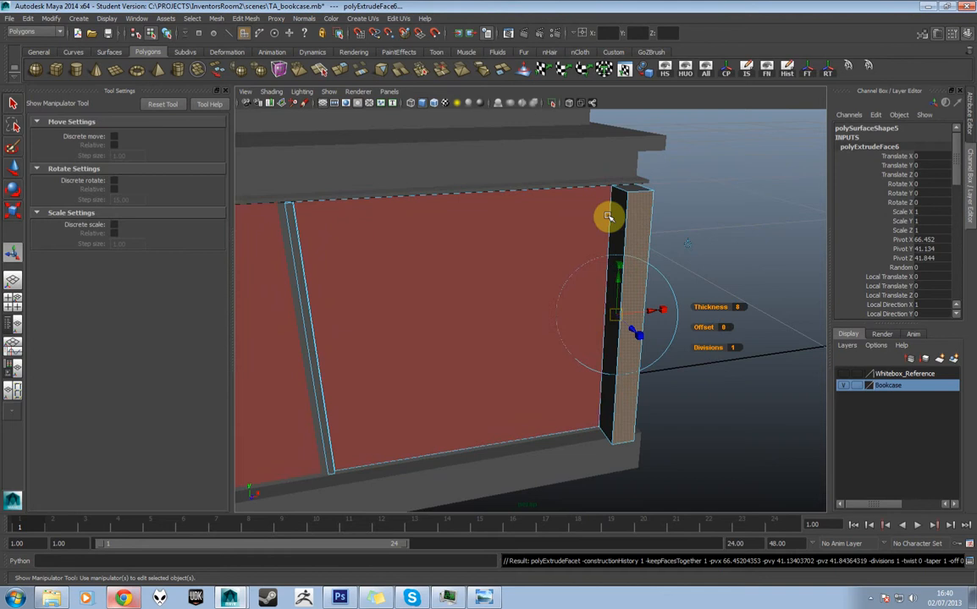
pyautogui.click(756, 306)
pyautogui.write('2')
pyautogui.press('Return')
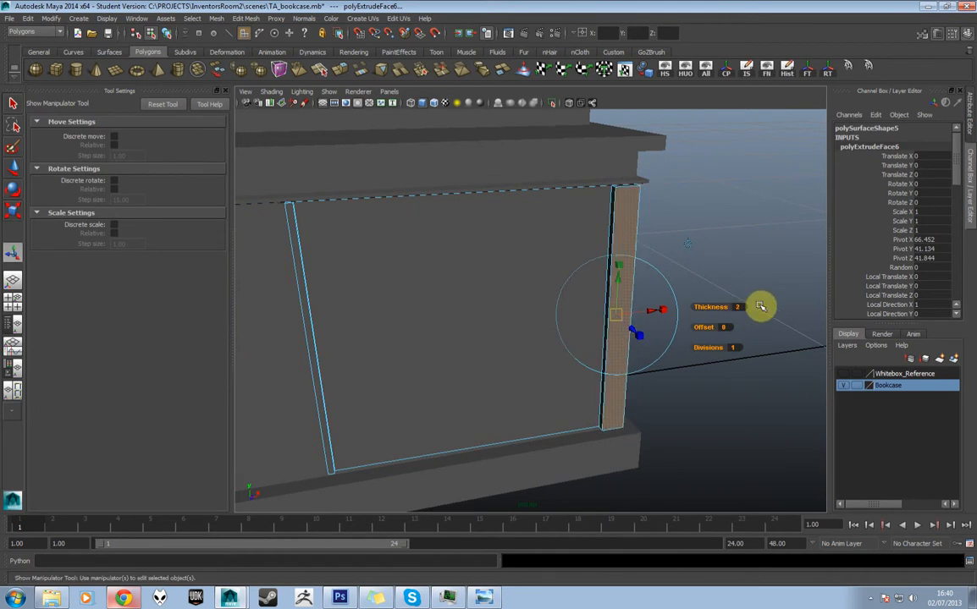
# Step: Set the outer strip's extrusion thickness to 1, return to object mode and clear the selection
pyautogui.keyDown('alt'); pyautogui.moveTo(654, 246); pyautogui.dragTo(505, 306); pyautogui.keyUp('alt')
pyautogui.click(756, 319)
pyautogui.write('1')
pyautogui.press('Return')
pyautogui.click(507, 313)
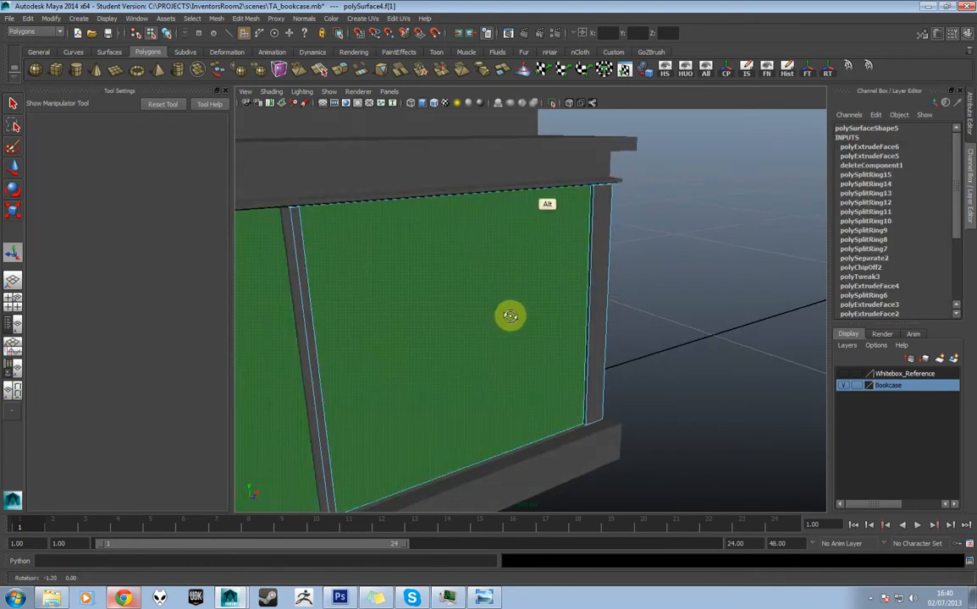
pyautogui.press('w')
pyautogui.keyDown('alt'); pyautogui.moveTo(495, 353); pyautogui.dragTo(612, 285); pyautogui.keyUp('alt')
pyautogui.click(511, 291)
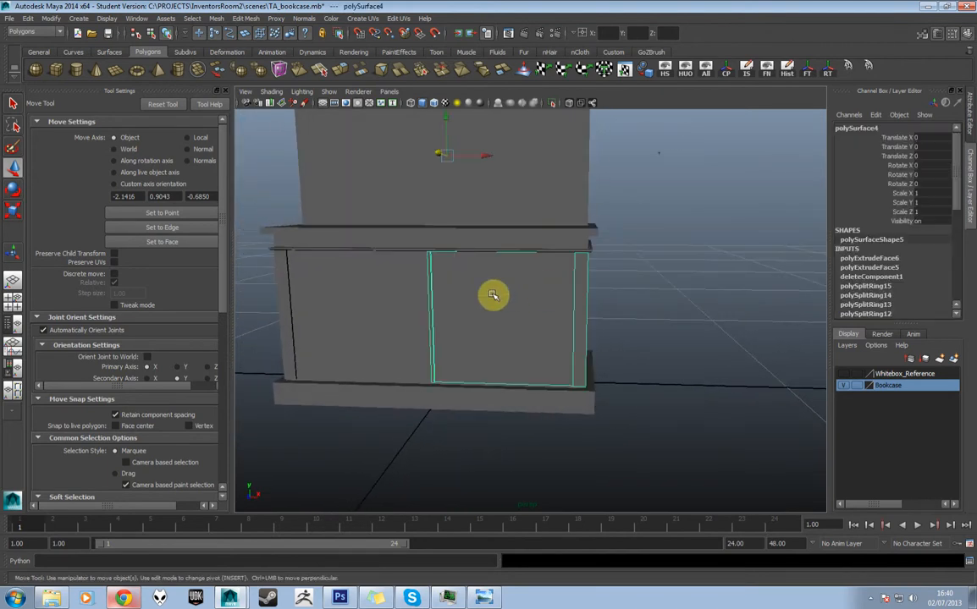
pyautogui.click(610, 276)
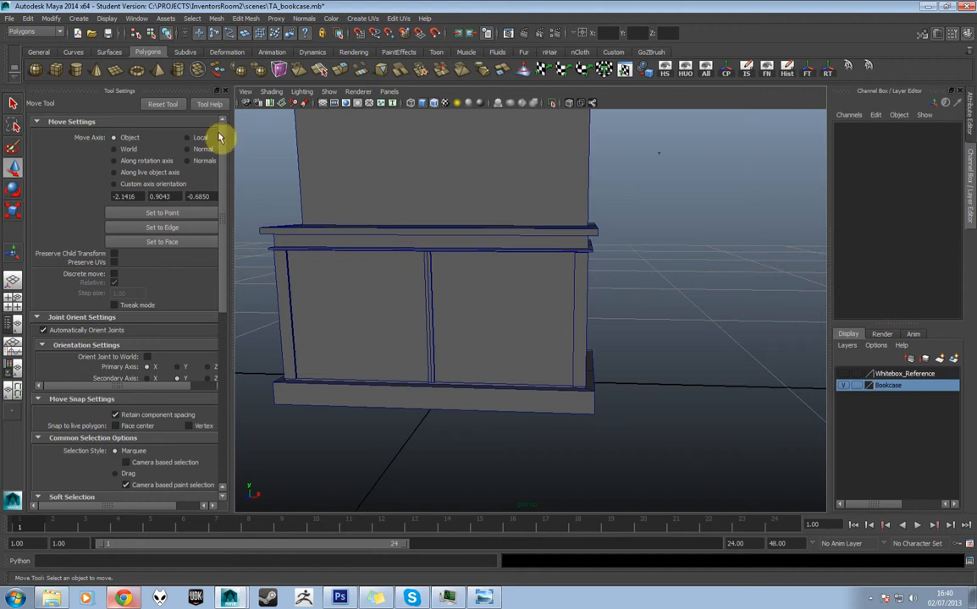
# Step: Create a polygon pipe, move it beside the bookcase to about X 138.45 and scale it uniformly to about 33.73
pyautogui.click(178, 75)
pyautogui.scroll(-2, 451, 308)
pyautogui.moveTo(510, 372); pyautogui.dragTo(729, 375)
pyautogui.keyDown('alt'); pyautogui.moveTo(659, 367); pyautogui.dragTo(765, 242); pyautogui.keyUp('alt')
pyautogui.press('r')
# Step: Set the pipe's axis subdivisions to 4 to make it a square frame
pyautogui.click(850, 258)
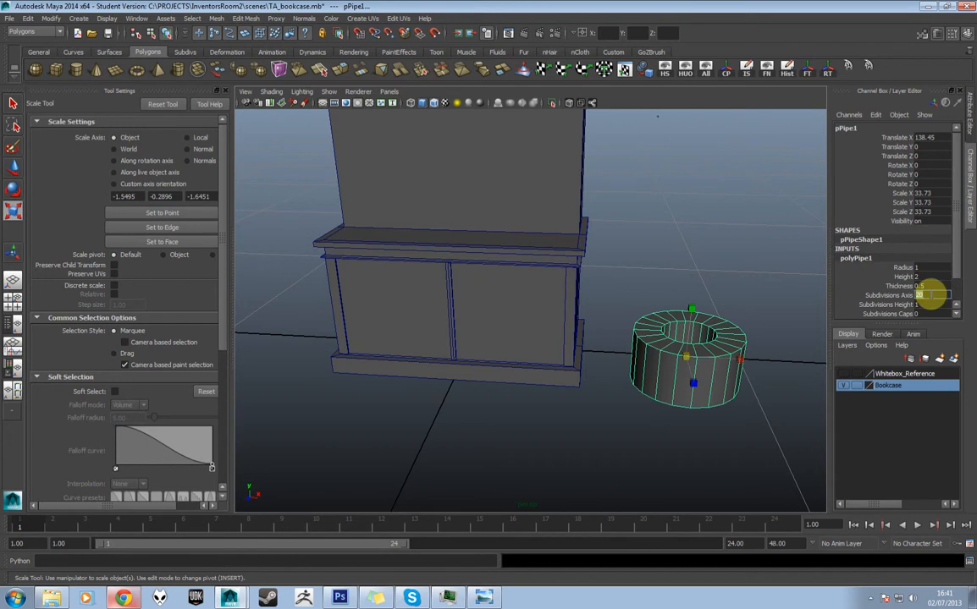
pyautogui.write('4')
pyautogui.press('Return')
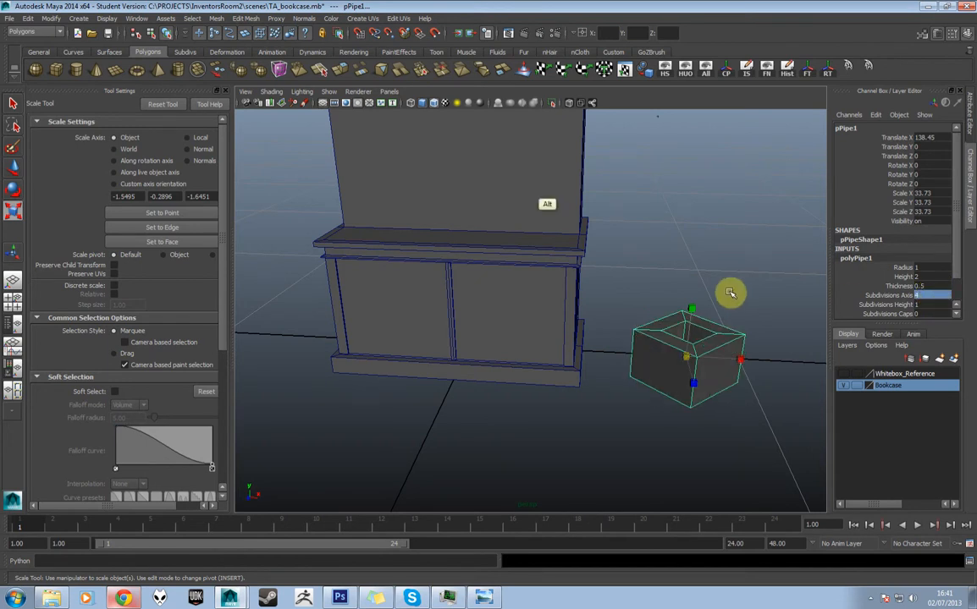
# Step: Rotate the square pipe -45 degrees about Y in the top view so its sides align with the bookcase
pyautogui.keyDown('alt'); pyautogui.moveTo(730, 290); pyautogui.dragTo(729, 306); pyautogui.keyUp('alt')
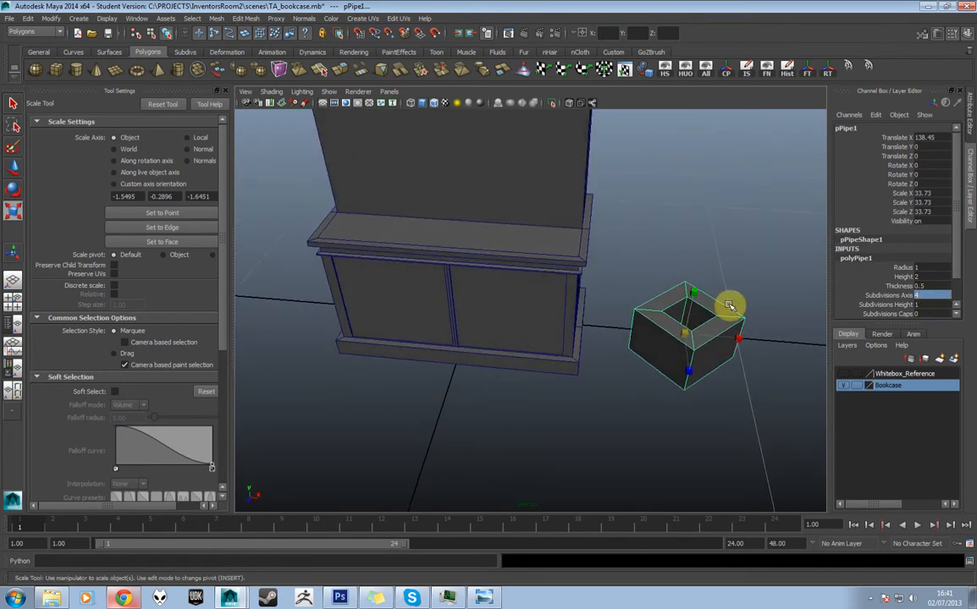
pyautogui.press('space')
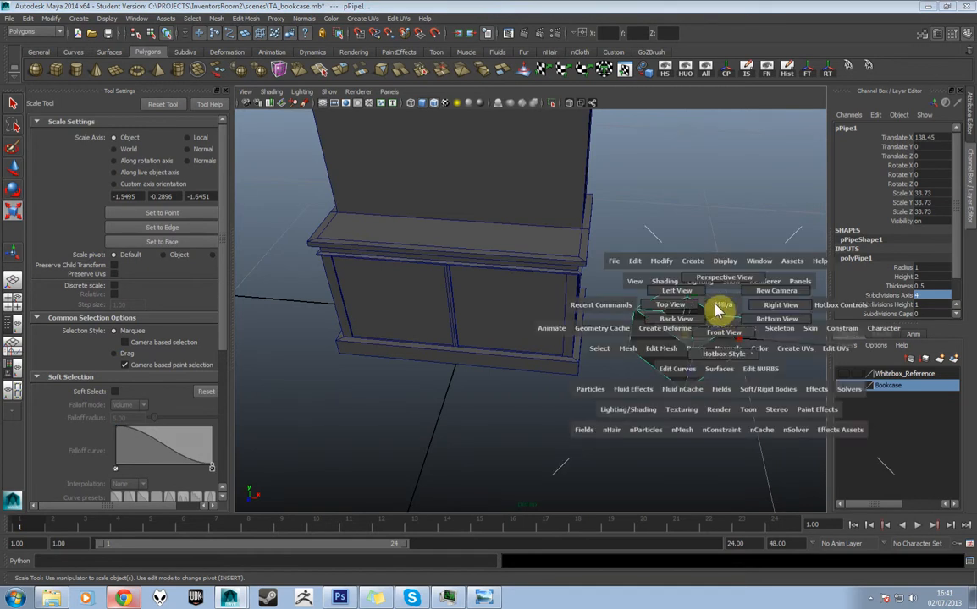
pyautogui.moveTo(696, 311); pyautogui.dragTo(697, 310)
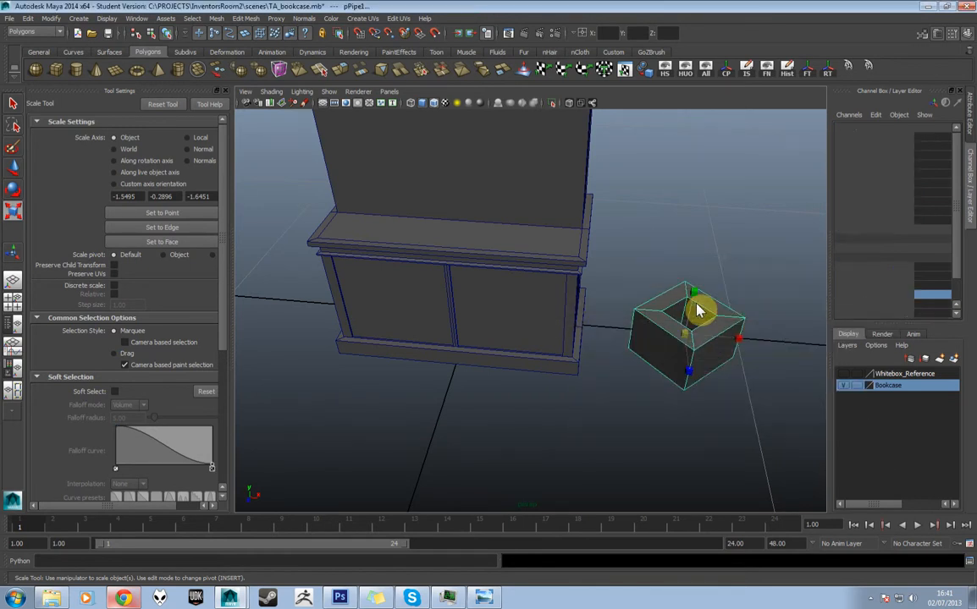
pyautogui.press('f')
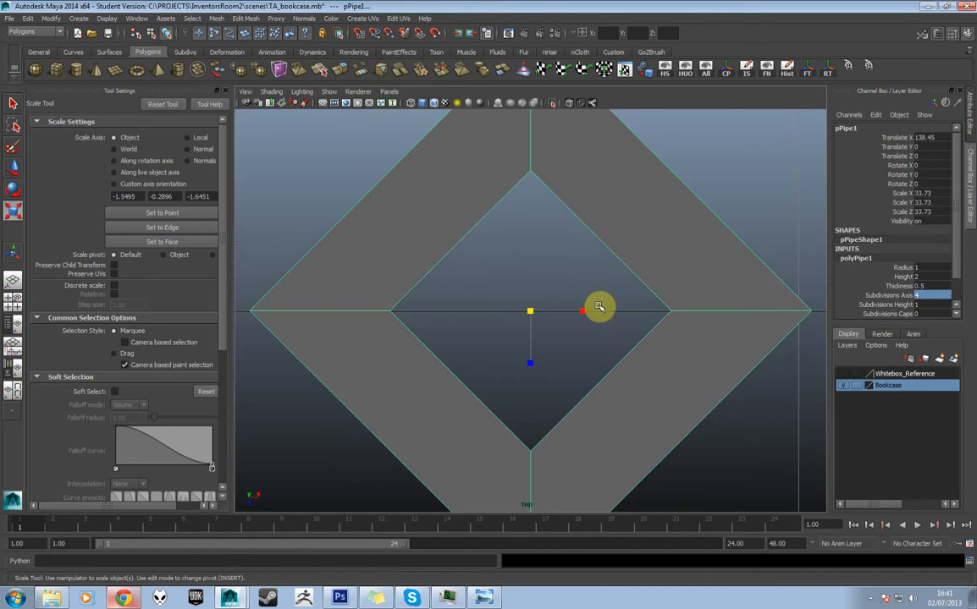
pyautogui.press('e')
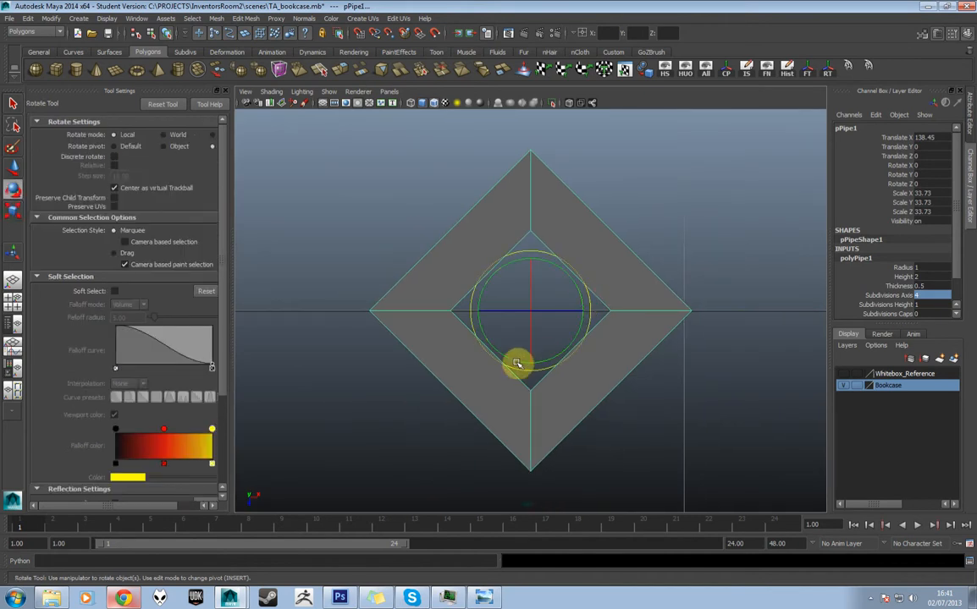
pyautogui.moveTo(514, 359); pyautogui.dragTo(484, 340)
pyautogui.scroll(-5, 533, 310)
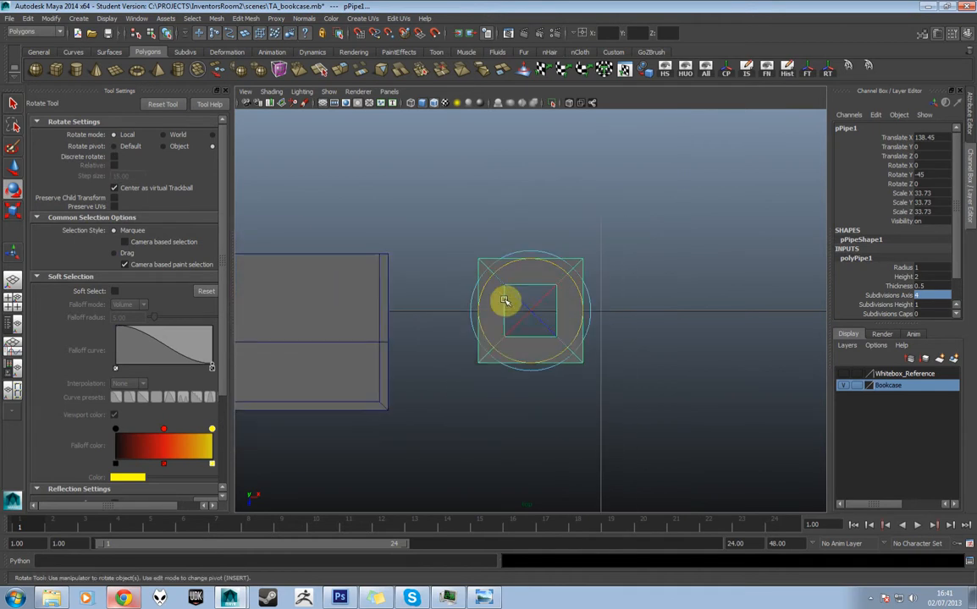
pyautogui.scroll(3, 507, 284)
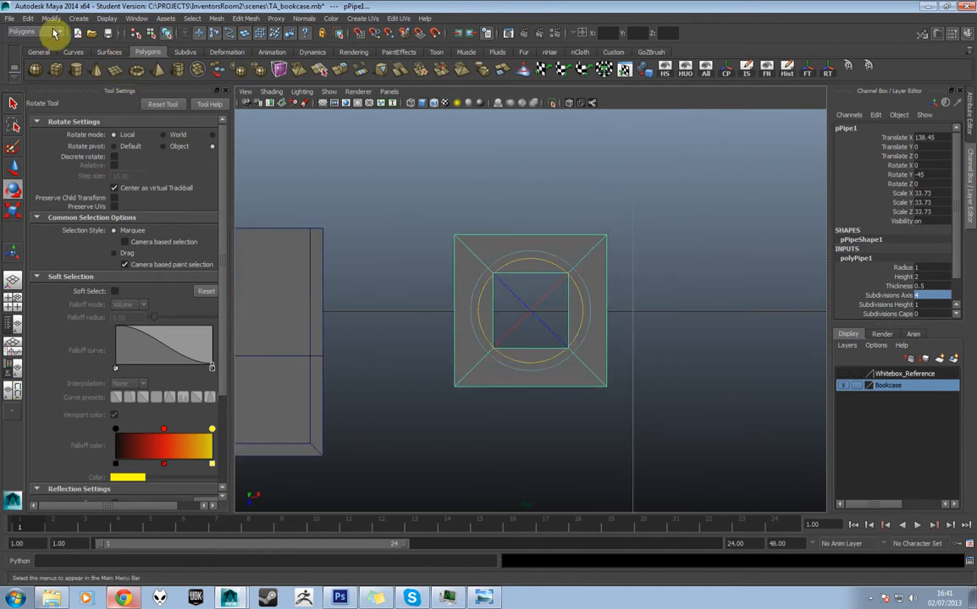
# Step: Try resetting the pipe's transformations and undo the reset
pyautogui.click(51, 19)
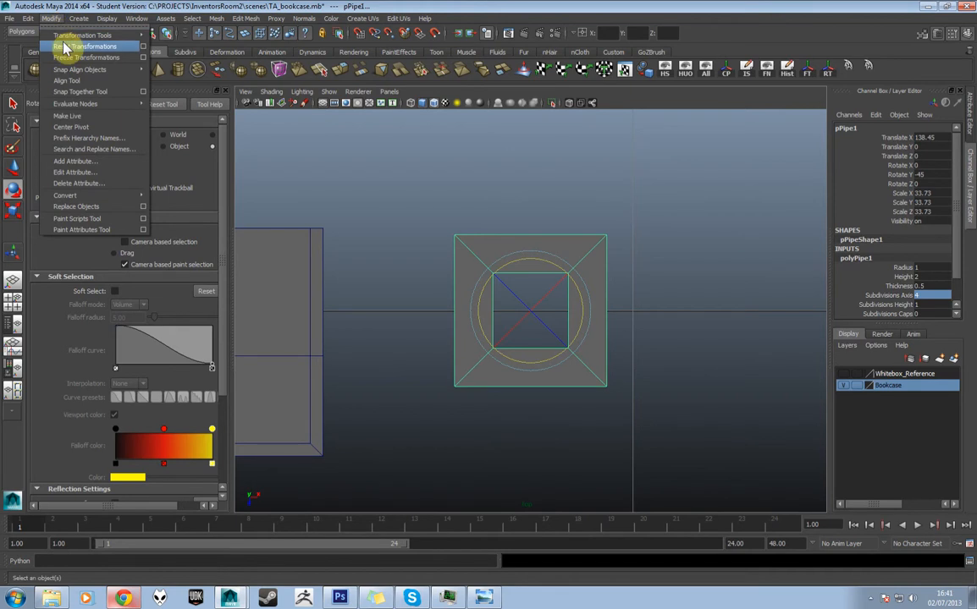
pyautogui.click(66, 46)
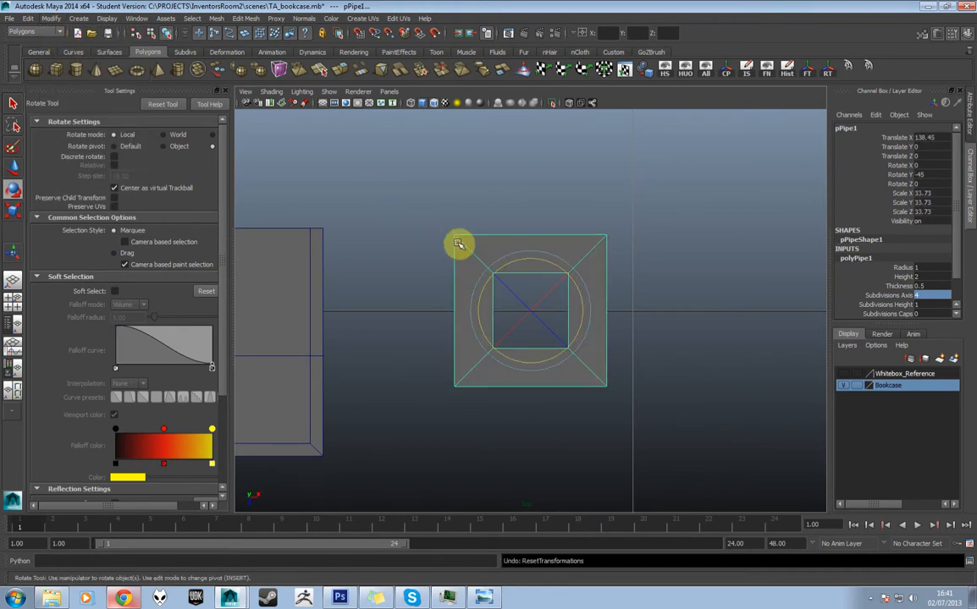
pyautogui.scroll(3, 517, 277)
pyautogui.scroll(-4, 518, 280)
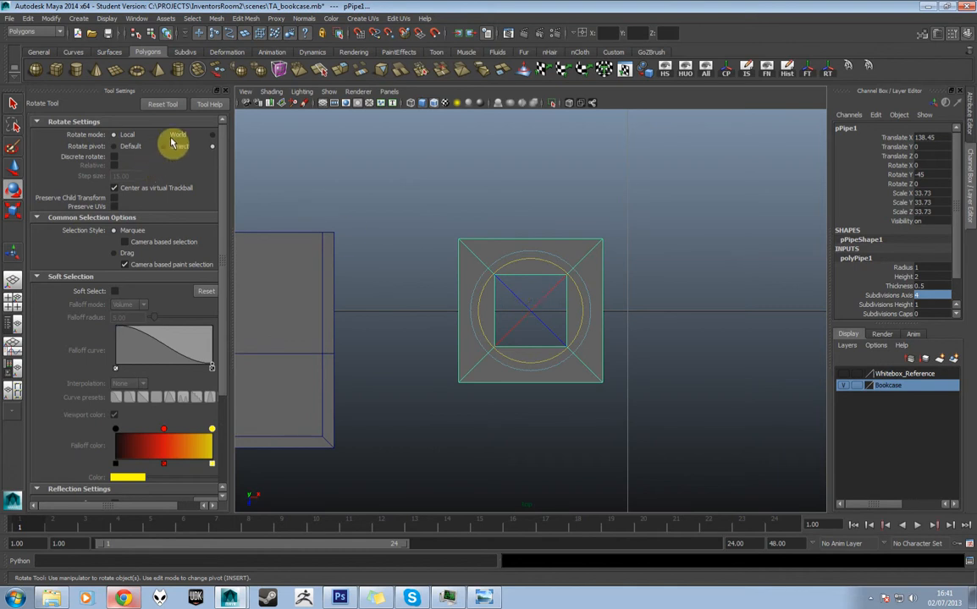
# Step: Stand the pipe upright by rotating it 90 degrees about the world X axis, and flatten its Y scale to about 2.811
pyautogui.click(164, 135)
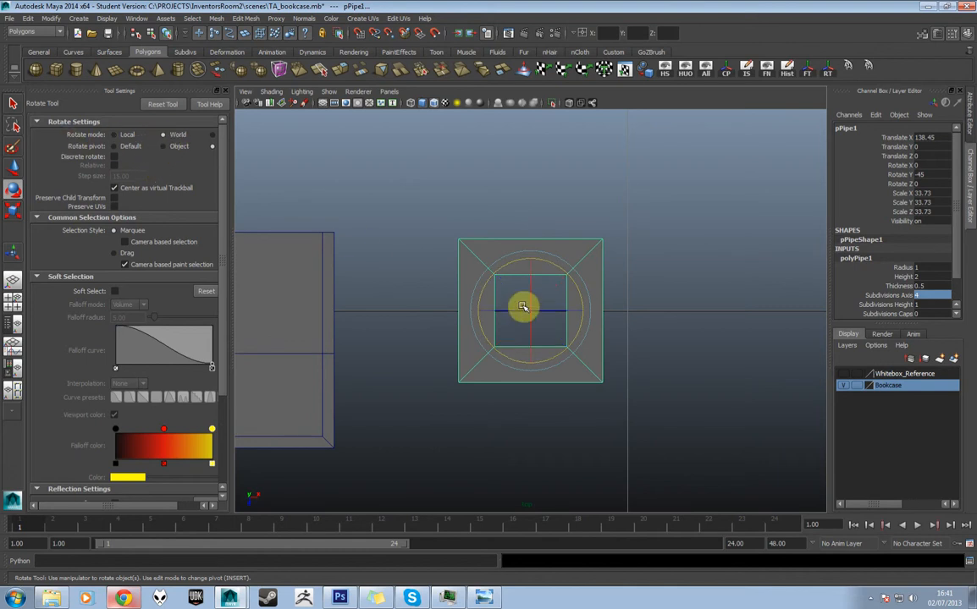
pyautogui.press('j')
pyautogui.moveTo(530, 286); pyautogui.dragTo(532, 317)
pyautogui.press('r')
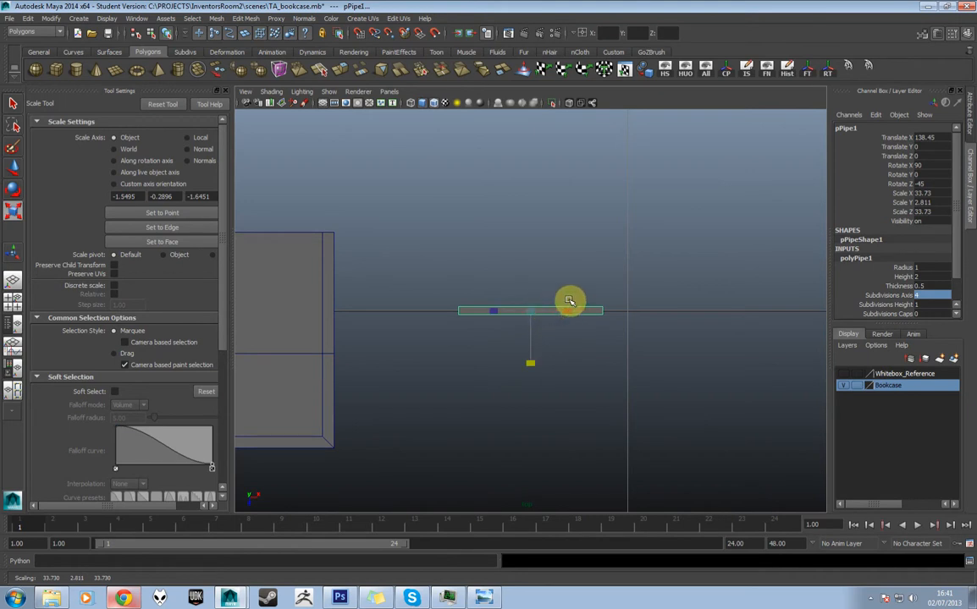
# Step: Select the four inner faces around the opening of the square frame in the perspective view
pyautogui.press('space')
pyautogui.moveTo(574, 284); pyautogui.dragTo(525, 300)
pyautogui.moveTo(525, 300)
pyautogui.mouseDown(button='right')
pyautogui.moveTo(545, 282)
pyautogui.moveTo(534, 295)
pyautogui.mouseUp(button='right')
pyautogui.click(534, 298)
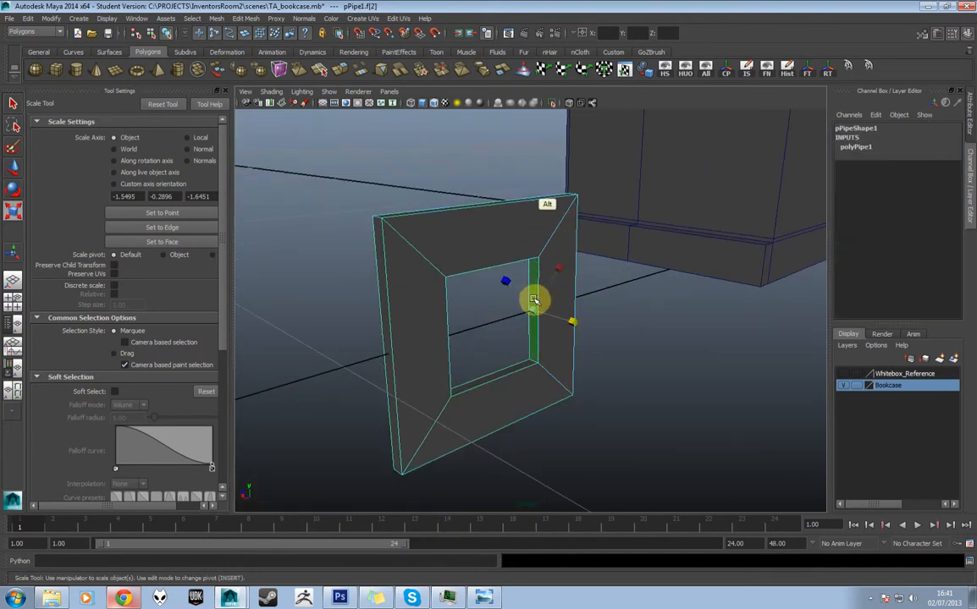
pyautogui.keyDown('alt'); pyautogui.moveTo(534, 298); pyautogui.dragTo(520, 278); pyautogui.keyUp('alt')
pyautogui.keyDown('shift'); pyautogui.click(449, 160); pyautogui.keyUp('shift')
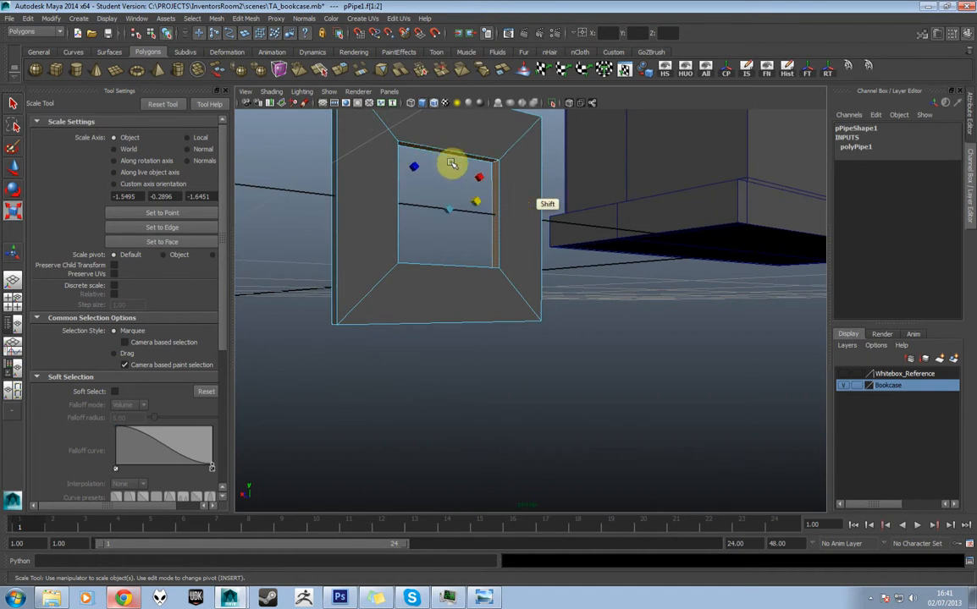
pyautogui.doubleClick(496, 192)
pyautogui.click(496, 189)
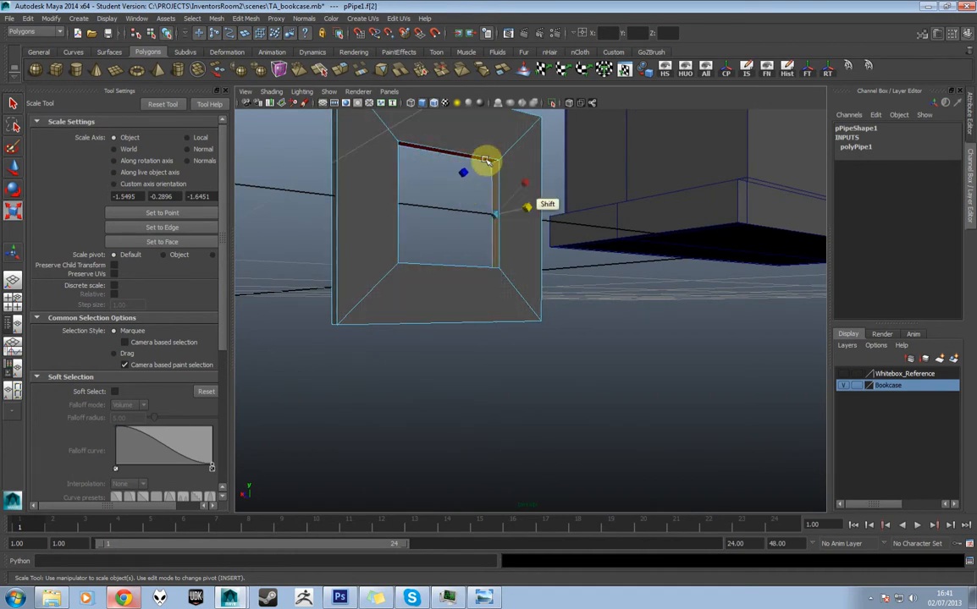
pyautogui.keyDown('shift'); pyautogui.doubleClick(488, 159); pyautogui.keyUp('shift')
pyautogui.keyDown('alt'); pyautogui.moveTo(492, 187); pyautogui.dragTo(436, 344); pyautogui.keyUp('alt')
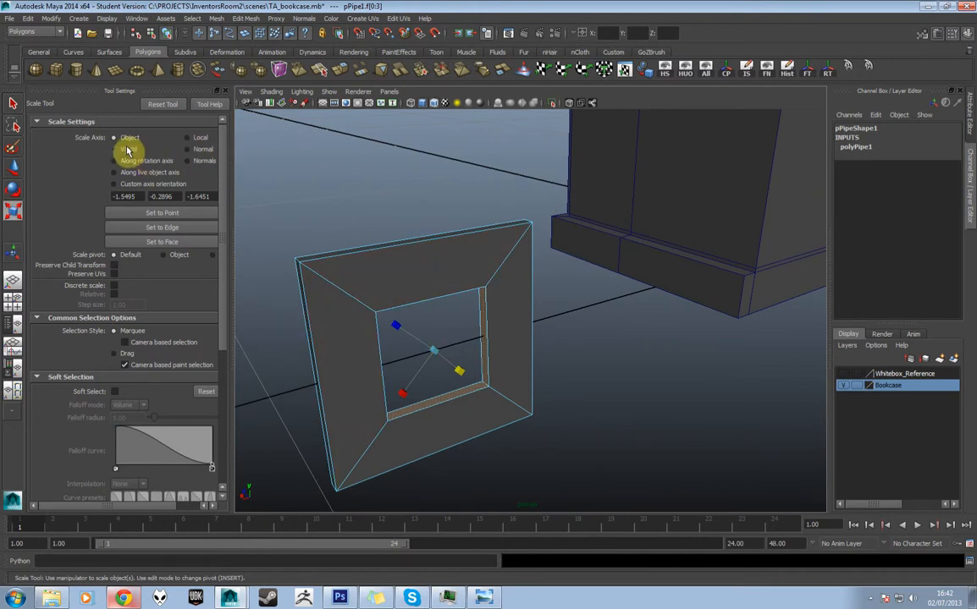
# Step: Scale the inner faces outward by about 1.867 within the frame's plane using the World scale axis, leaving a thin border
pyautogui.moveTo(433, 350); pyautogui.dragTo(501, 299)
pyautogui.hotkey('ctrl', 'z')
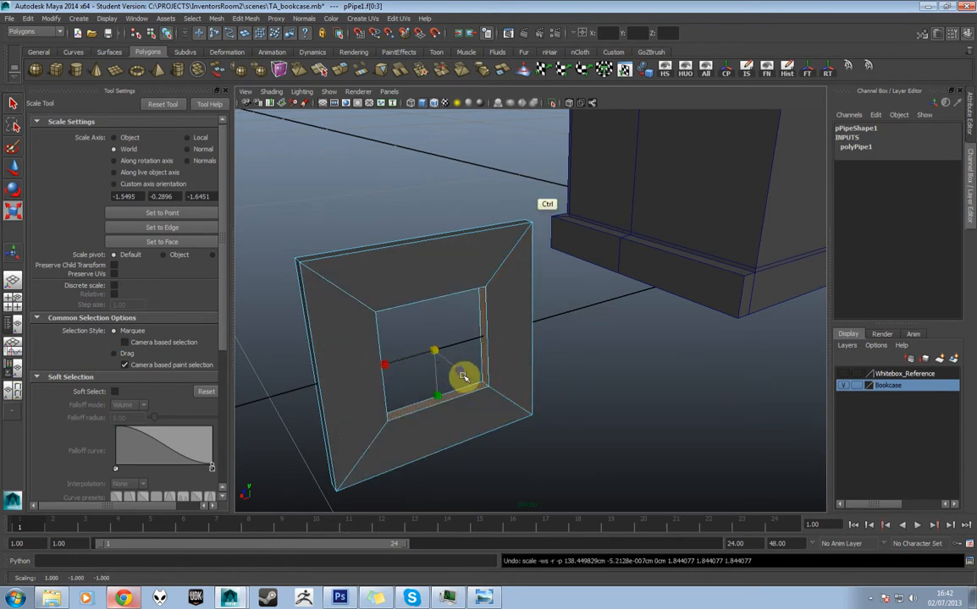
pyautogui.moveTo(463, 377); pyautogui.dragTo(547, 318)
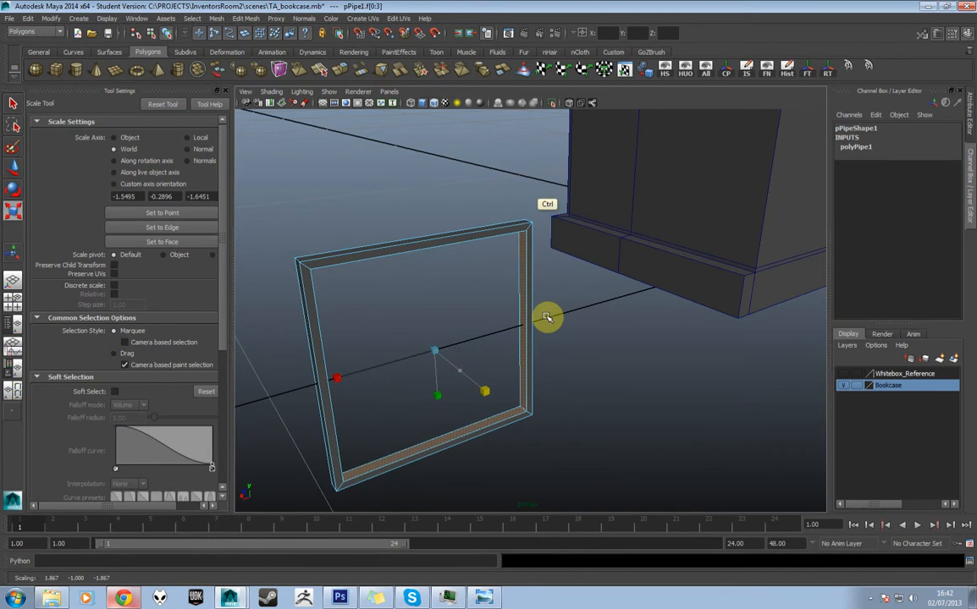
# Step: Return the frame to object mode and move it over the right cupboard panel in the front view, to about X 35.08, Y 36.31
pyautogui.scroll(-5, 519, 338)
pyautogui.keyDown('alt'); pyautogui.moveTo(444, 340); pyautogui.dragTo(645, 325); pyautogui.keyUp('alt')
pyautogui.scroll(2, 633, 265)
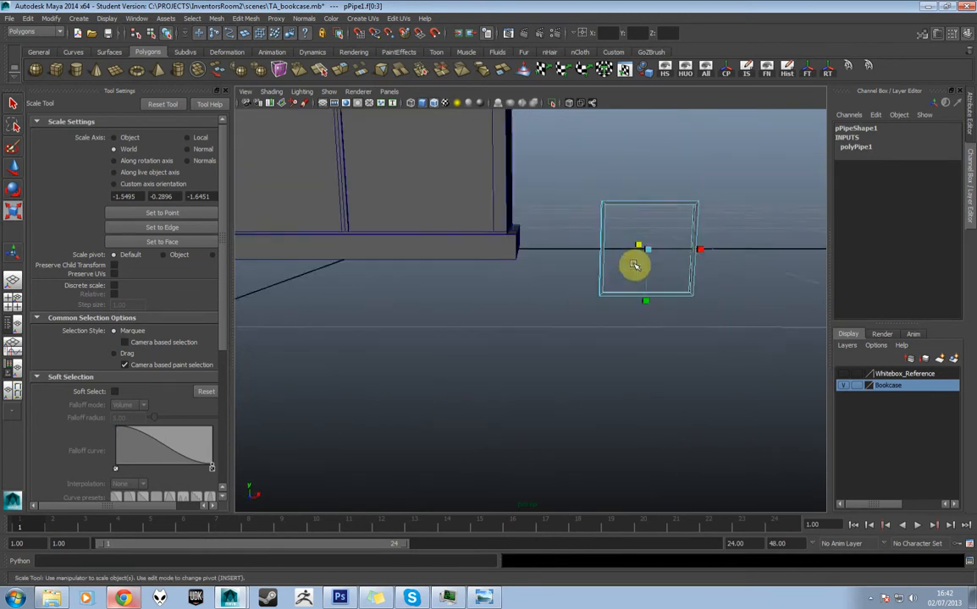
pyautogui.keyDown('alt'); pyautogui.moveTo(634, 265); pyautogui.dragTo(546, 315); pyautogui.keyUp('alt')
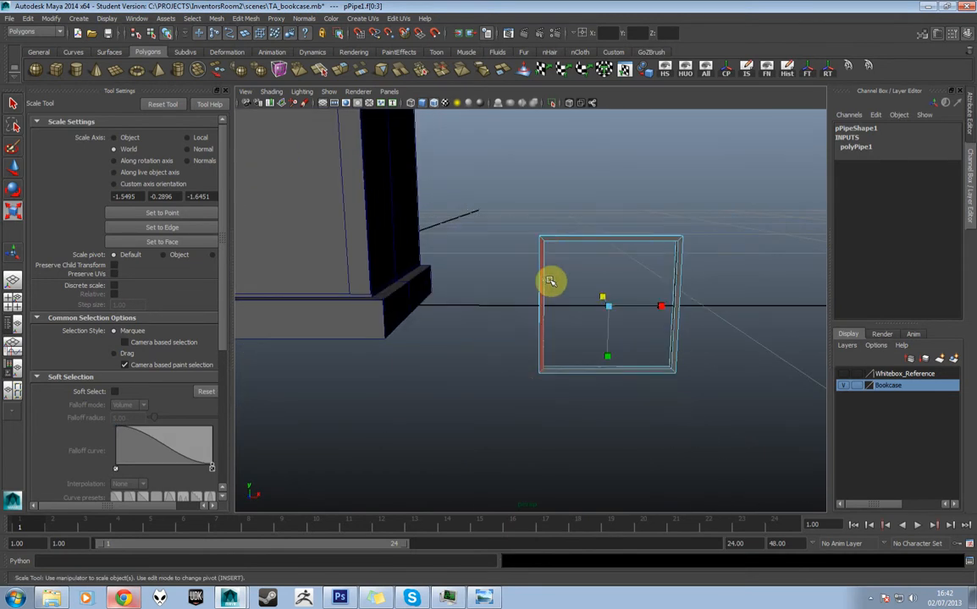
pyautogui.click(550, 281)
pyautogui.press('space')
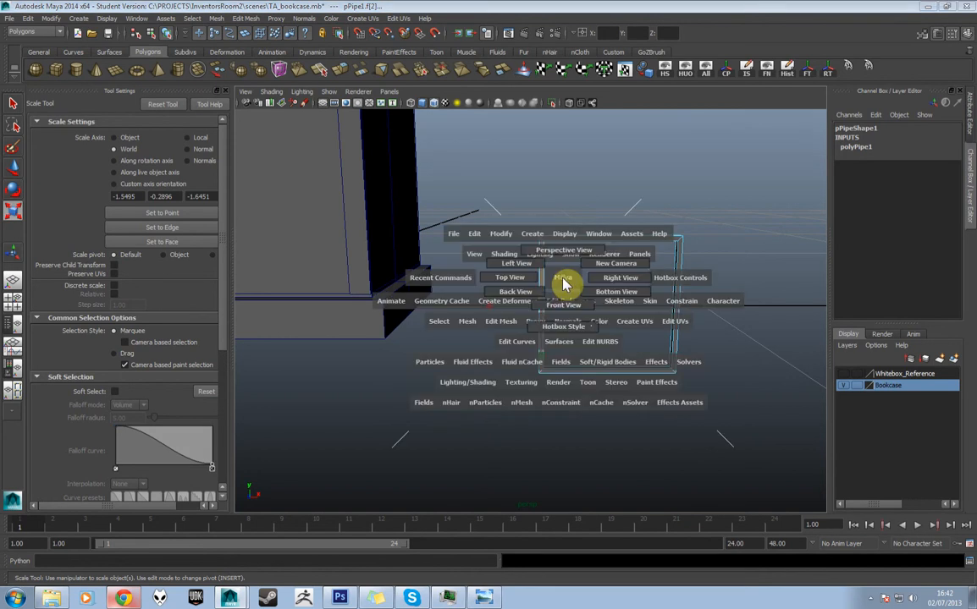
pyautogui.press('space')
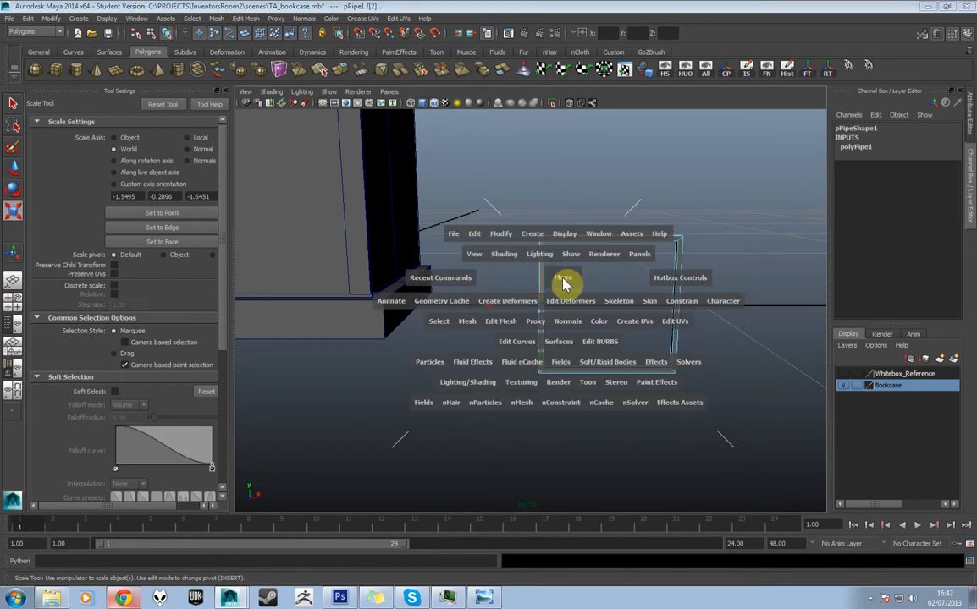
pyautogui.click(564, 284)
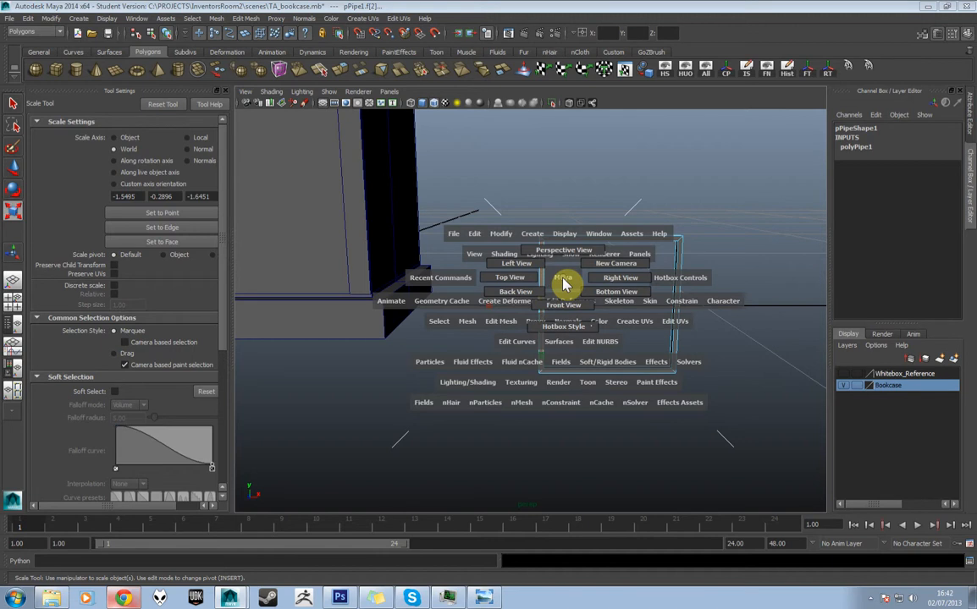
pyautogui.moveTo(565, 305); pyautogui.dragTo(562, 303)
pyautogui.moveTo(642, 320); pyautogui.dragTo(655, 309, button='right')
pyautogui.press('w')
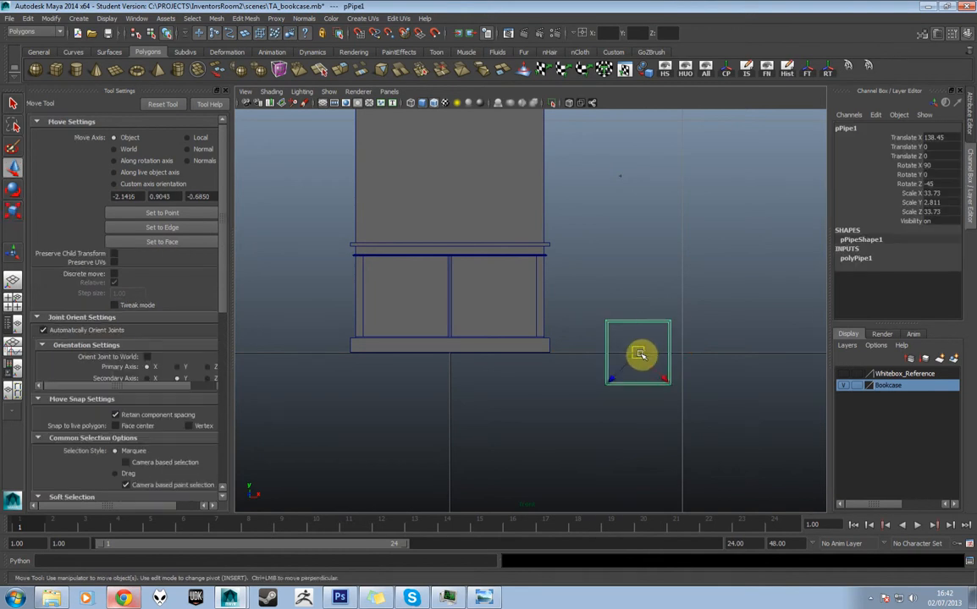
pyautogui.moveTo(634, 350); pyautogui.dragTo(503, 310)
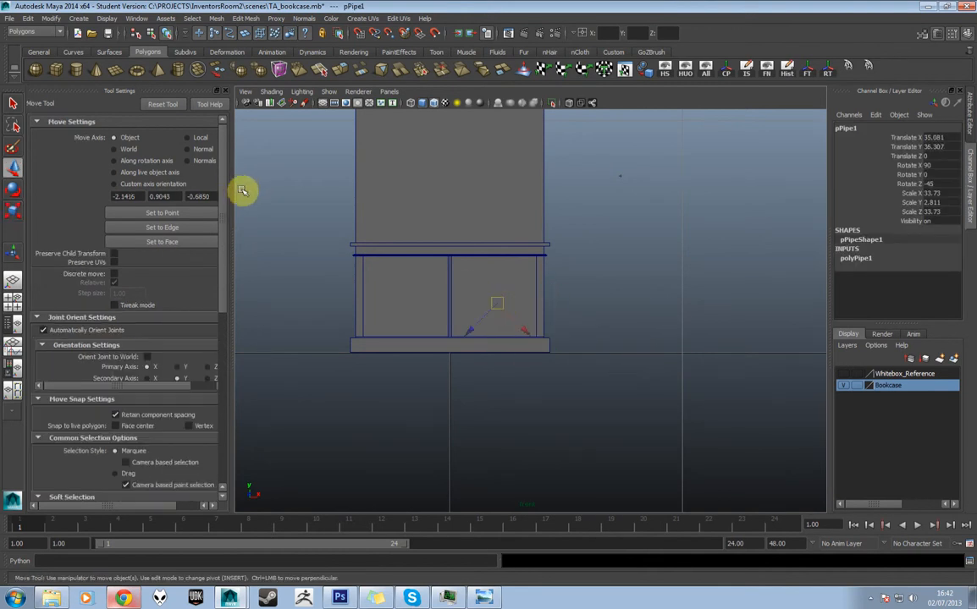
# Step: Set the move axis to World and bring the frame forward to the cupboard's front surface, at about Z 42.61
pyautogui.click(118, 149)
pyautogui.scroll(1, 496, 328)
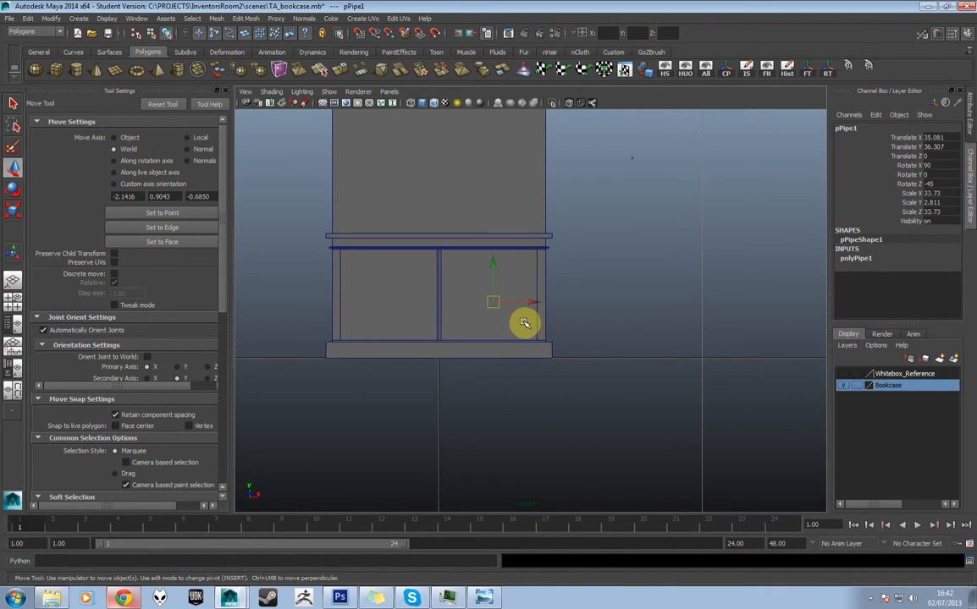
pyautogui.press('space')
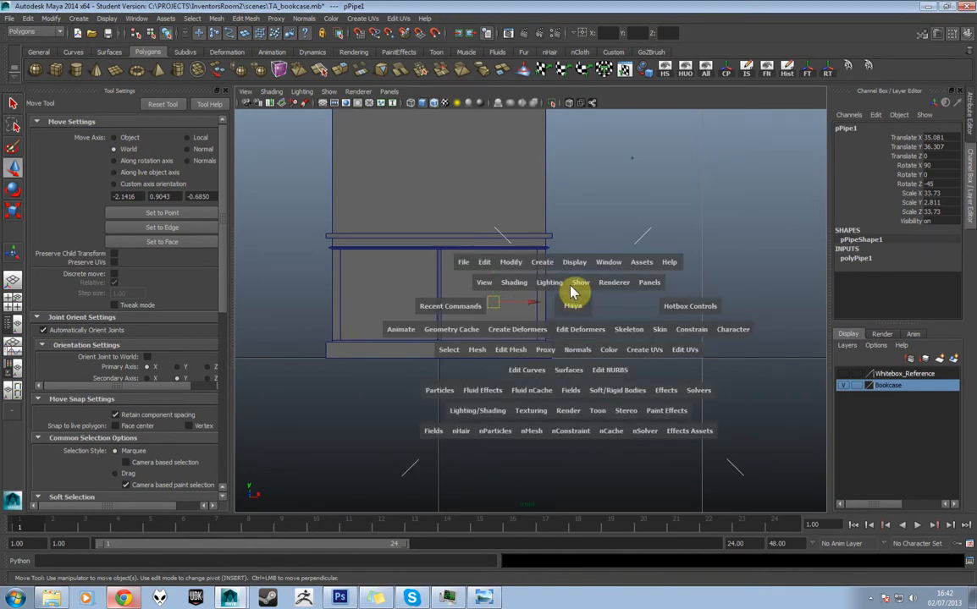
pyautogui.moveTo(572, 303); pyautogui.dragTo(471, 366)
pyautogui.keyDown('alt'); pyautogui.moveTo(471, 365); pyautogui.dragTo(518, 407, button='middle'); pyautogui.keyUp('alt')
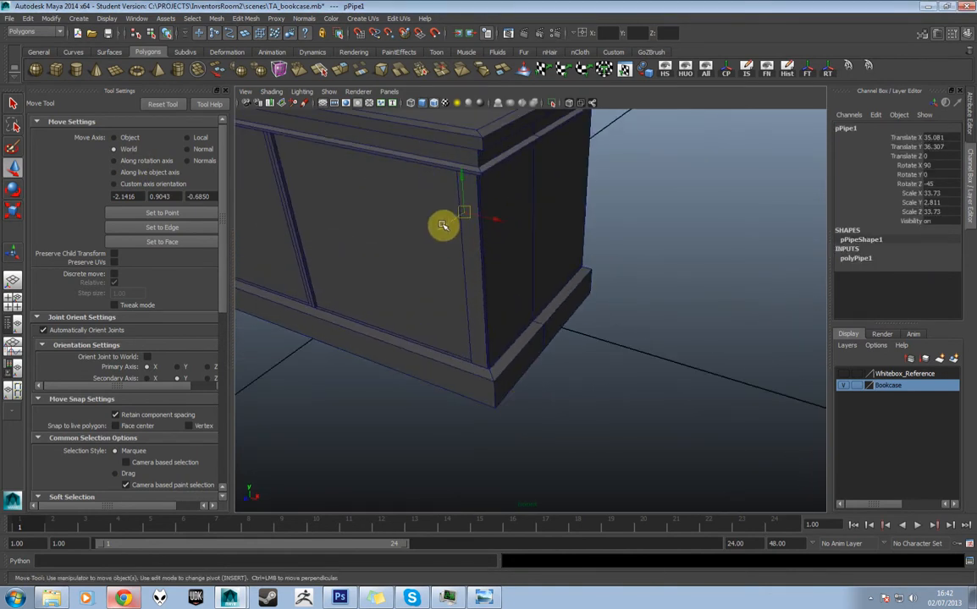
pyautogui.moveTo(443, 226); pyautogui.dragTo(415, 284)
# Step: Centre the frame on the right cupboard panel in the front view, at about X 33.07, Y 40.93
pyautogui.press('space')
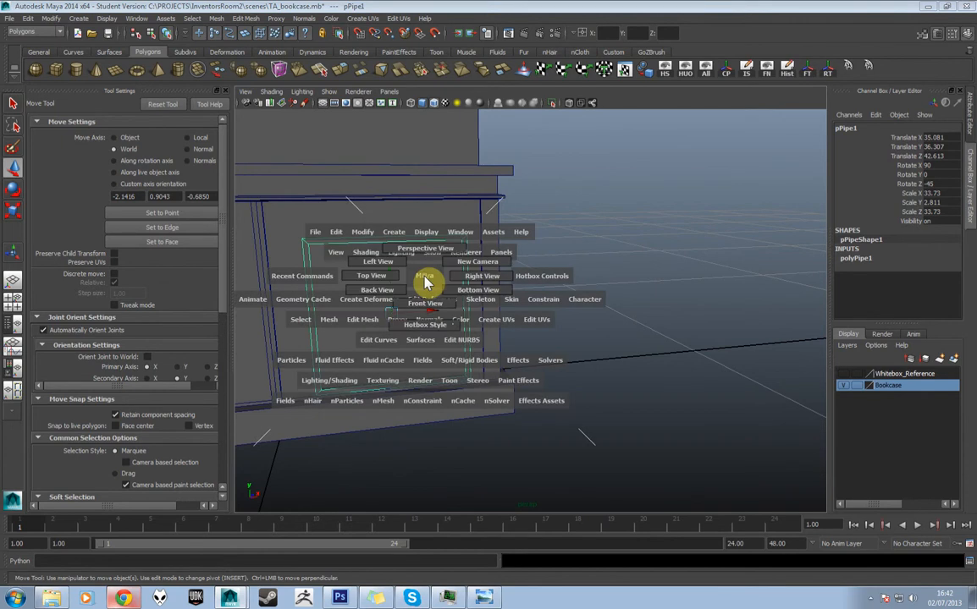
pyautogui.moveTo(425, 284); pyautogui.dragTo(425, 303)
pyautogui.scroll(5, 488, 284)
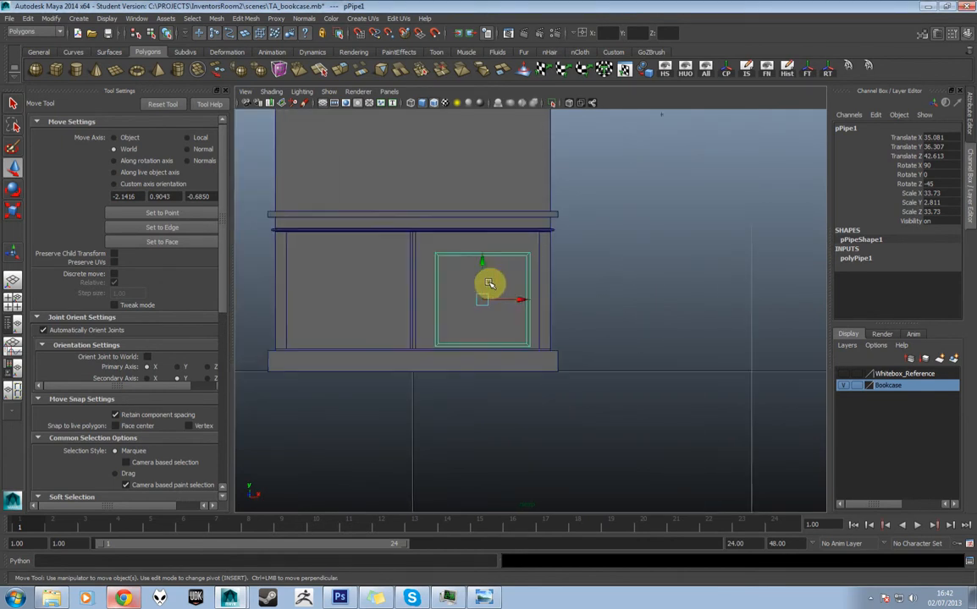
pyautogui.moveTo(460, 257); pyautogui.dragTo(460, 245)
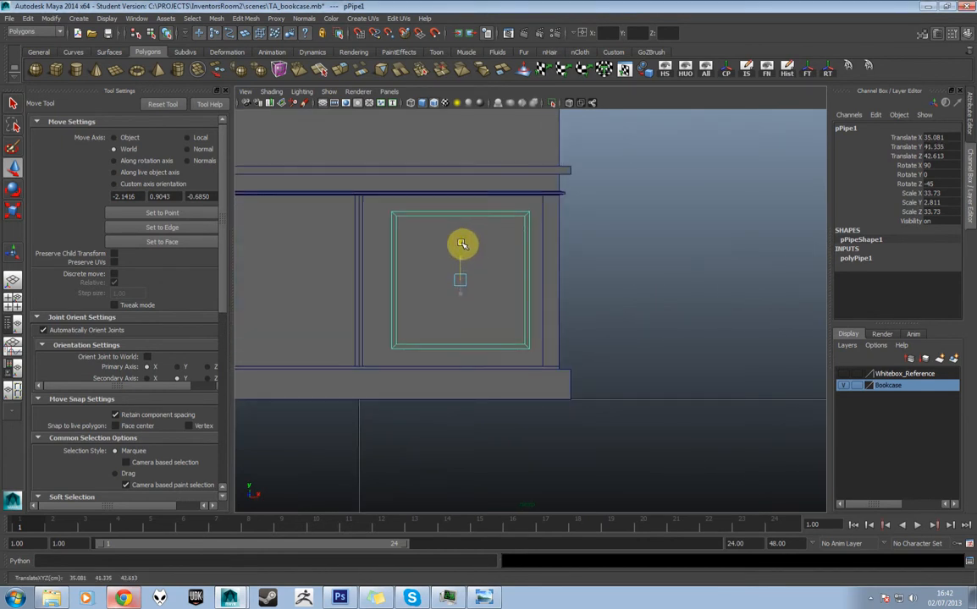
pyautogui.moveTo(501, 281); pyautogui.dragTo(493, 281)
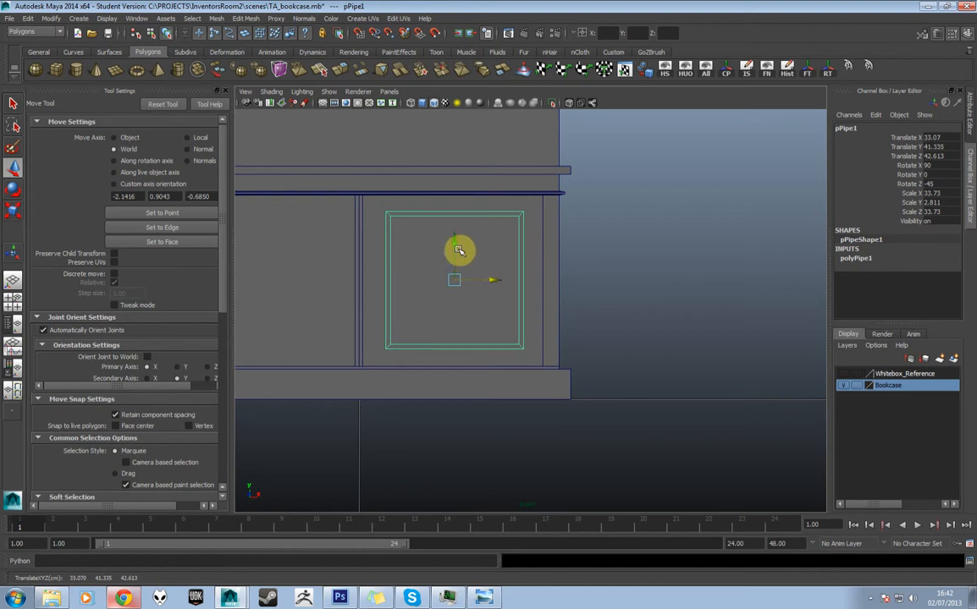
pyautogui.moveTo(454, 246); pyautogui.dragTo(456, 248)
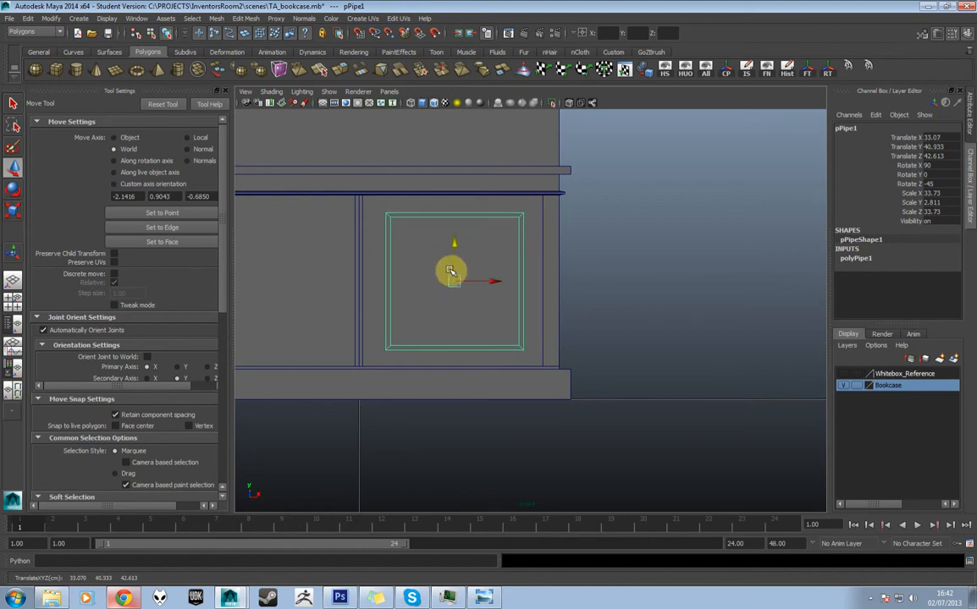
pyautogui.keyDown('alt'); pyautogui.moveTo(435, 286); pyautogui.dragTo(454, 233, button='right'); pyautogui.keyUp('alt')
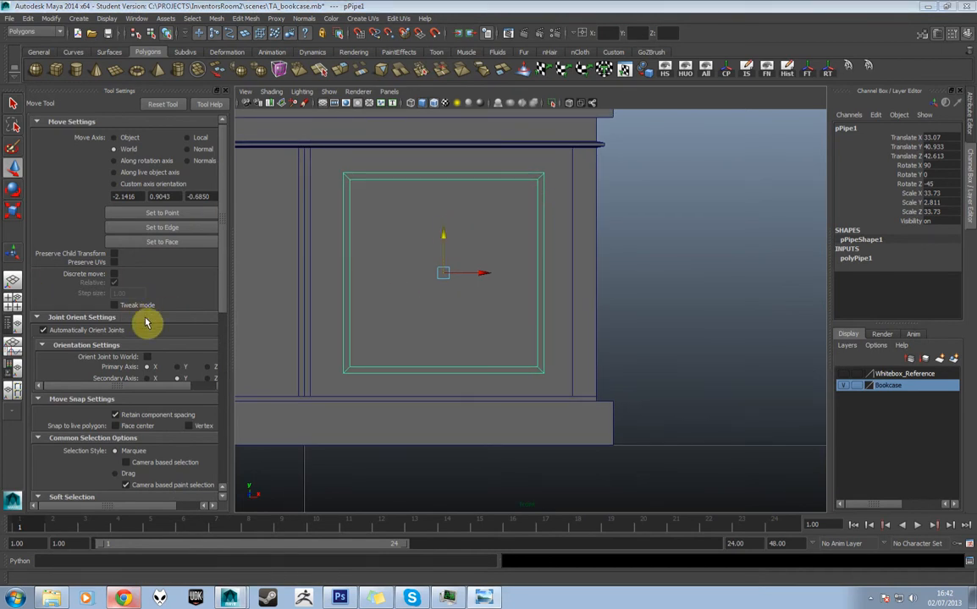
pyautogui.keyDown('alt'); pyautogui.moveTo(513, 196); pyautogui.dragTo(513, 204, button='middle'); pyautogui.keyUp('alt')
pyautogui.rightClick(531, 193)
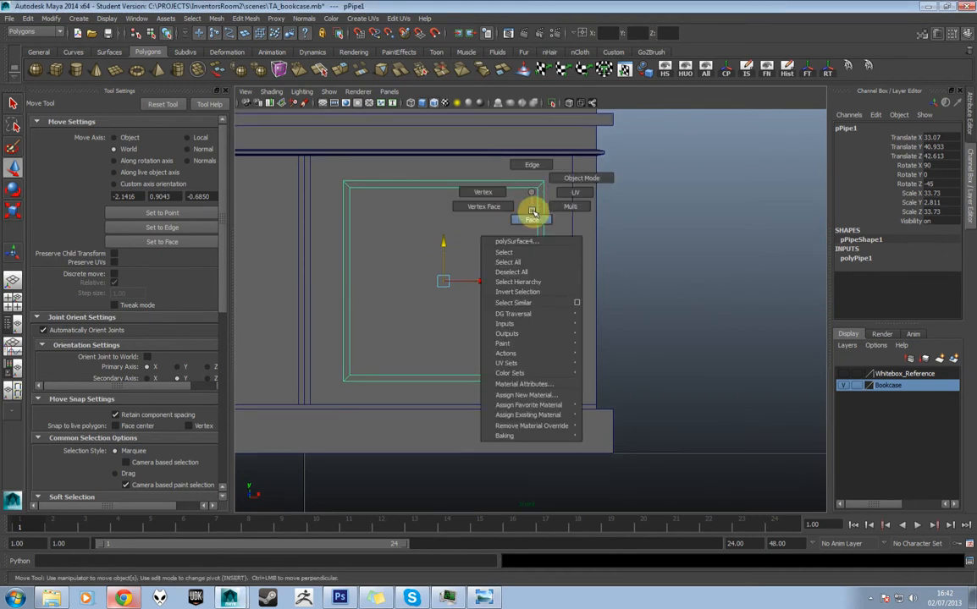
pyautogui.click(532, 217)
pyautogui.click(534, 189)
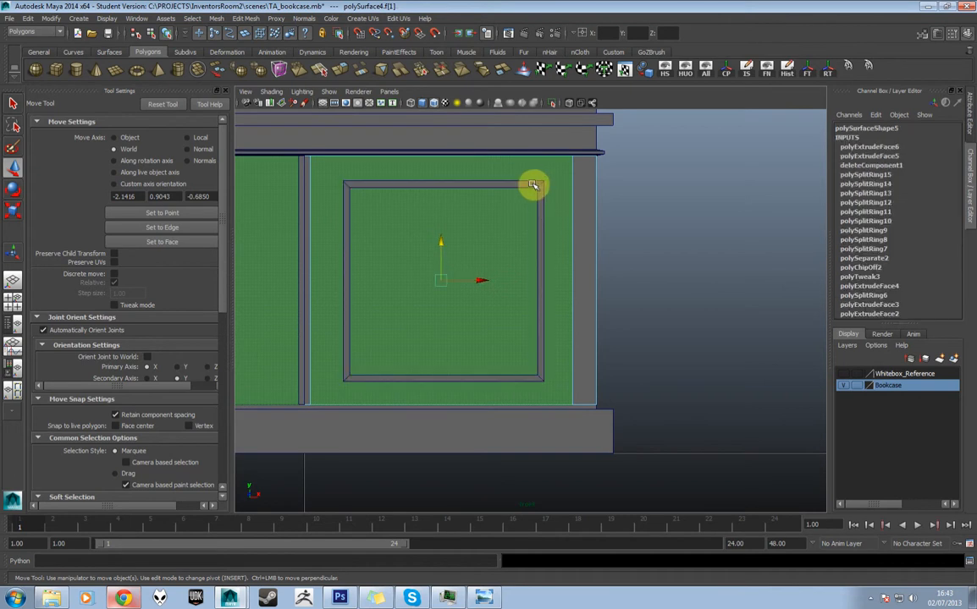
pyautogui.click(630, 201)
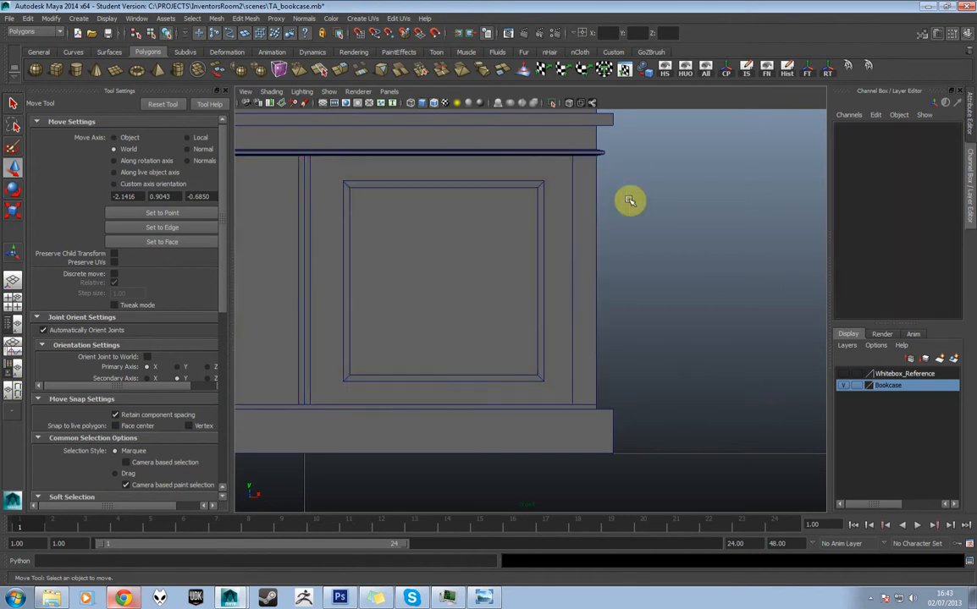
# Step: Select the four inner faces of the cupboard's frame moulding and scale them inward to widen the border
pyautogui.click(542, 189)
pyautogui.rightClick(541, 186)
pyautogui.click(542, 213)
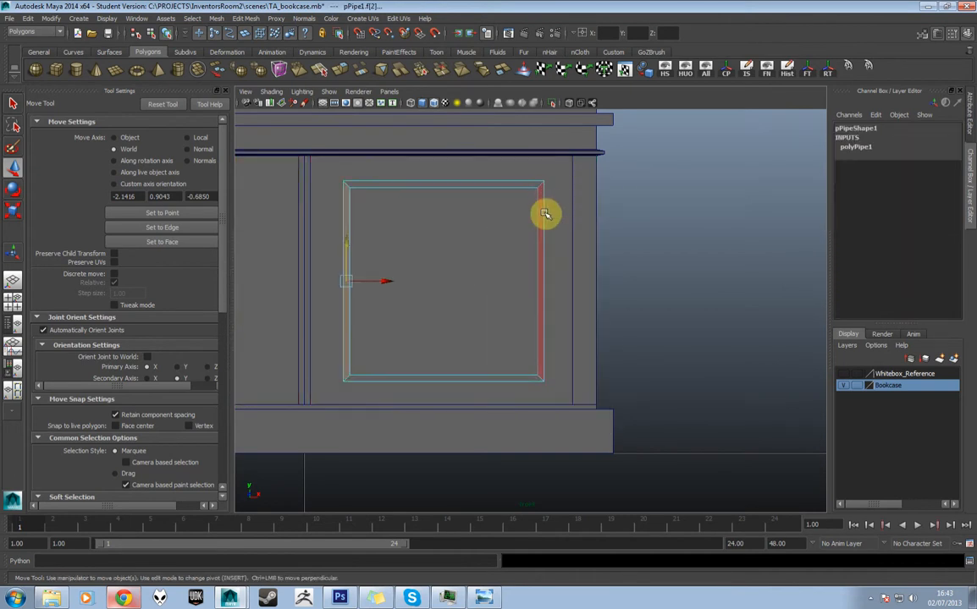
pyautogui.press('space')
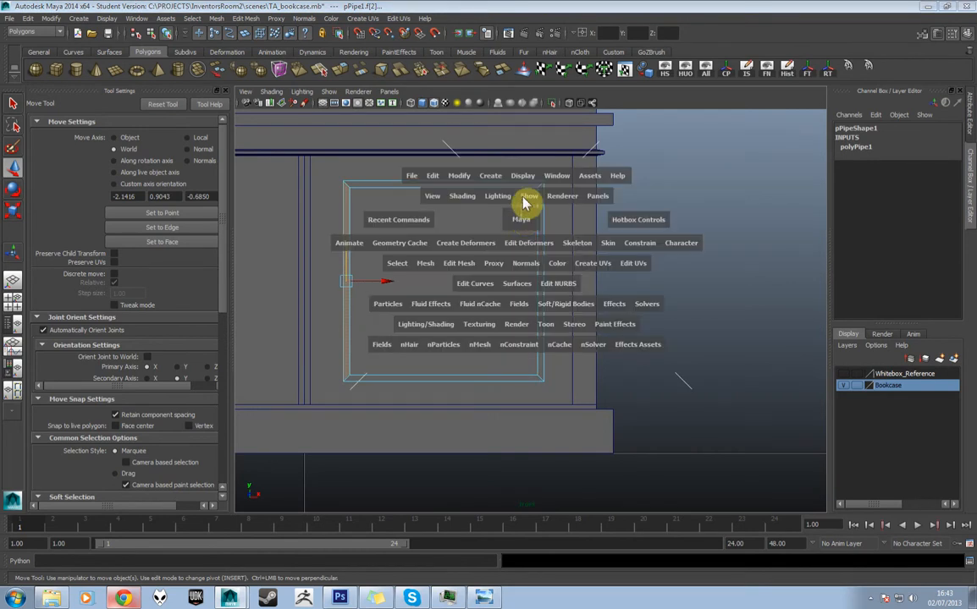
pyautogui.press('space')
pyautogui.keyDown('alt'); pyautogui.moveTo(374, 251); pyautogui.dragTo(338, 271); pyautogui.keyUp('alt')
pyautogui.keyDown('alt'); pyautogui.moveTo(338, 272); pyautogui.dragTo(429, 292, button='middle'); pyautogui.keyUp('alt')
pyautogui.scroll(5, 429, 292)
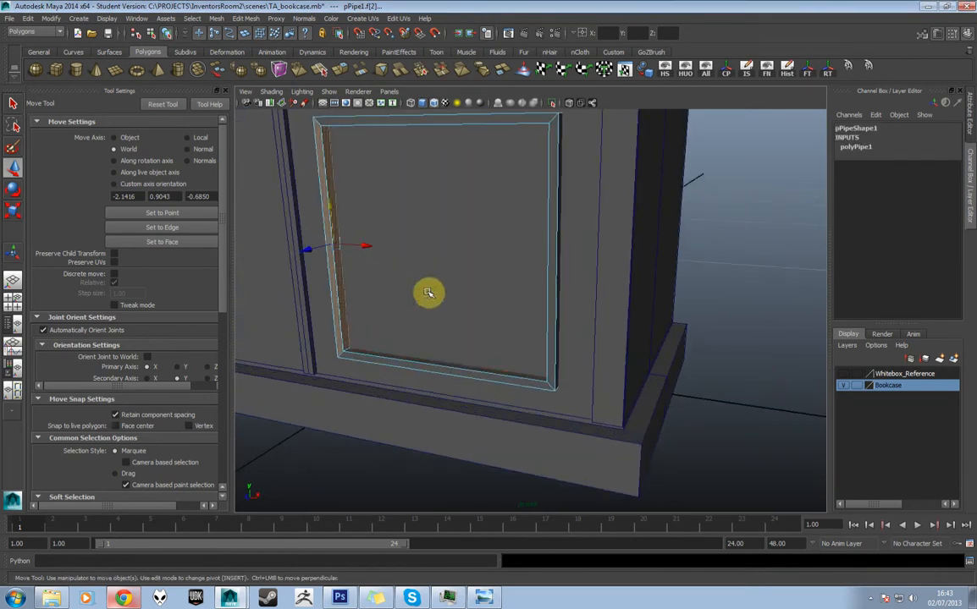
pyautogui.click(414, 364)
pyautogui.keyDown('shift'); pyautogui.click(339, 280); pyautogui.keyUp('shift')
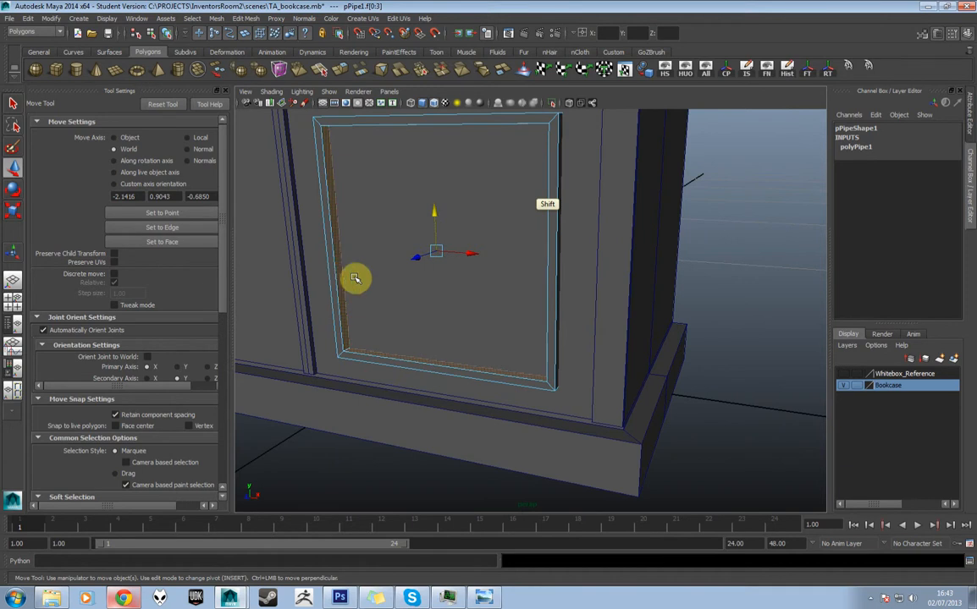
pyautogui.keyDown('alt'); pyautogui.moveTo(354, 279); pyautogui.dragTo(492, 242); pyautogui.keyUp('alt')
pyautogui.press('r')
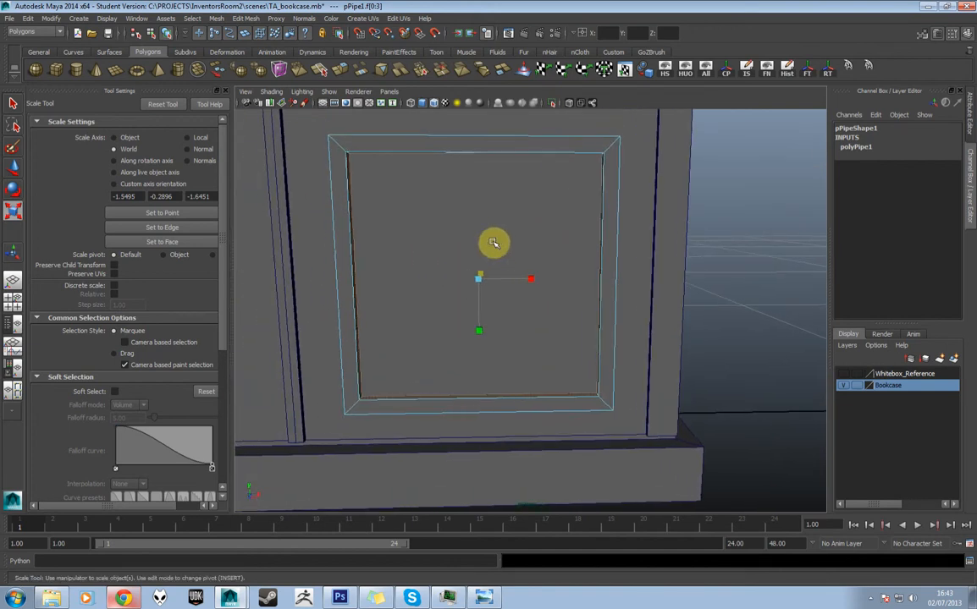
# Step: Try Connect Components on the four diagonal corner edges of the frame's front
pyautogui.moveTo(600, 148); pyautogui.dragTo(611, 135, button='right')
pyautogui.click(611, 147)
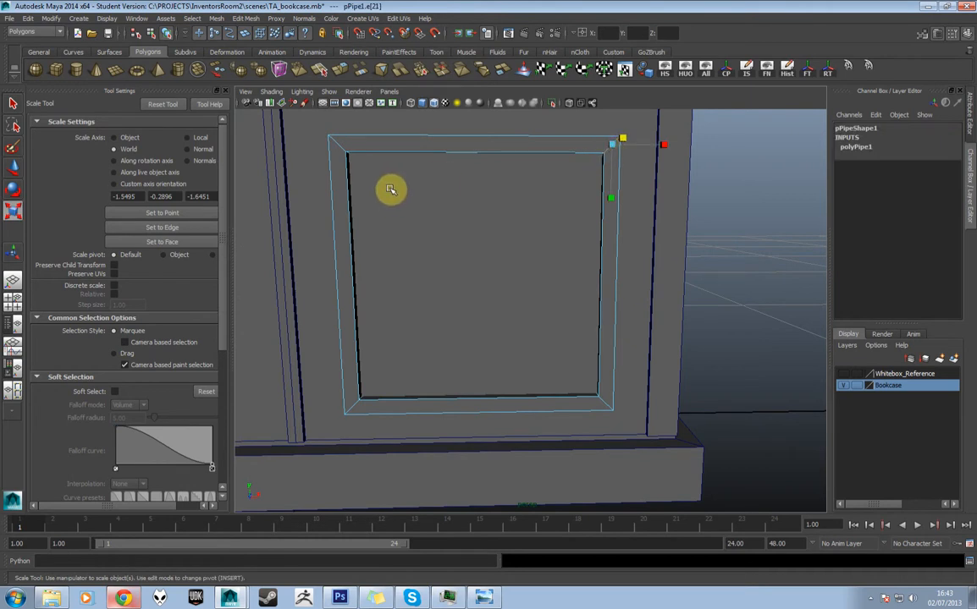
pyautogui.keyDown('shift'); pyautogui.click(342, 143); pyautogui.keyUp('shift')
pyautogui.keyDown('shift'); pyautogui.click(350, 410); pyautogui.keyUp('shift')
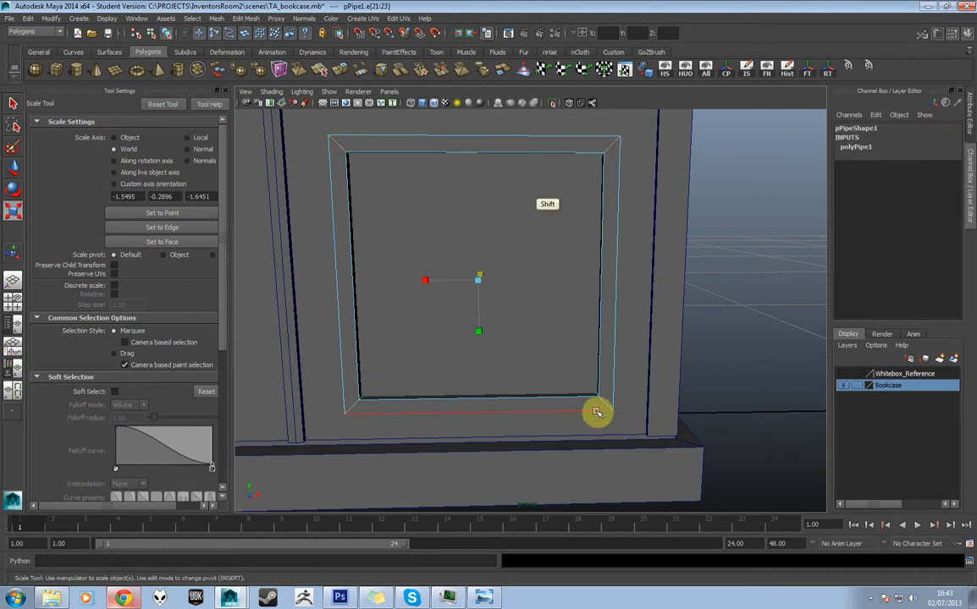
pyautogui.keyDown('shift'); pyautogui.moveTo(605, 401); pyautogui.dragTo(628, 531, button='right'); pyautogui.keyUp('shift')
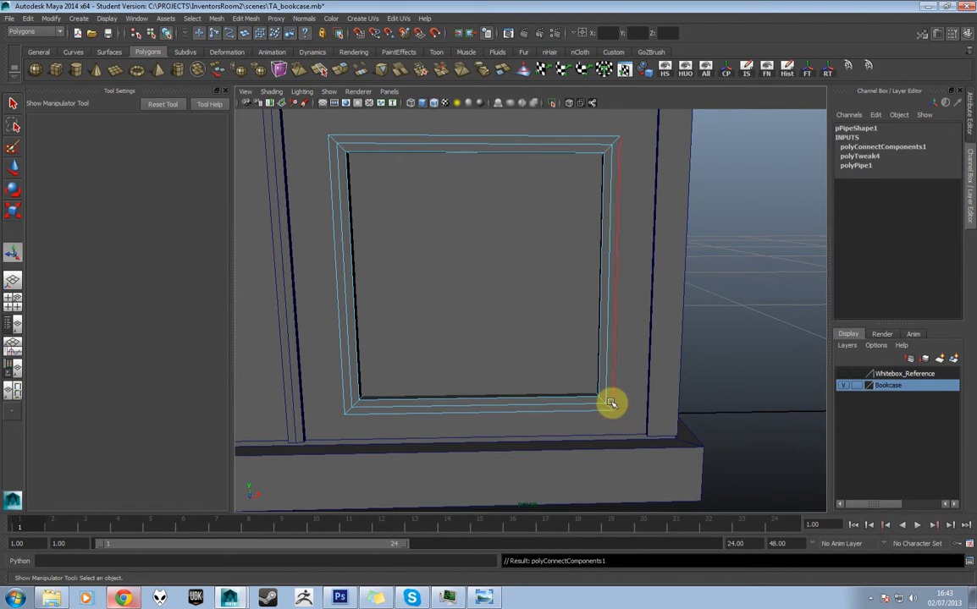
pyautogui.keyDown('alt'); pyautogui.moveTo(614, 387); pyautogui.dragTo(616, 387); pyautogui.keyUp('alt')
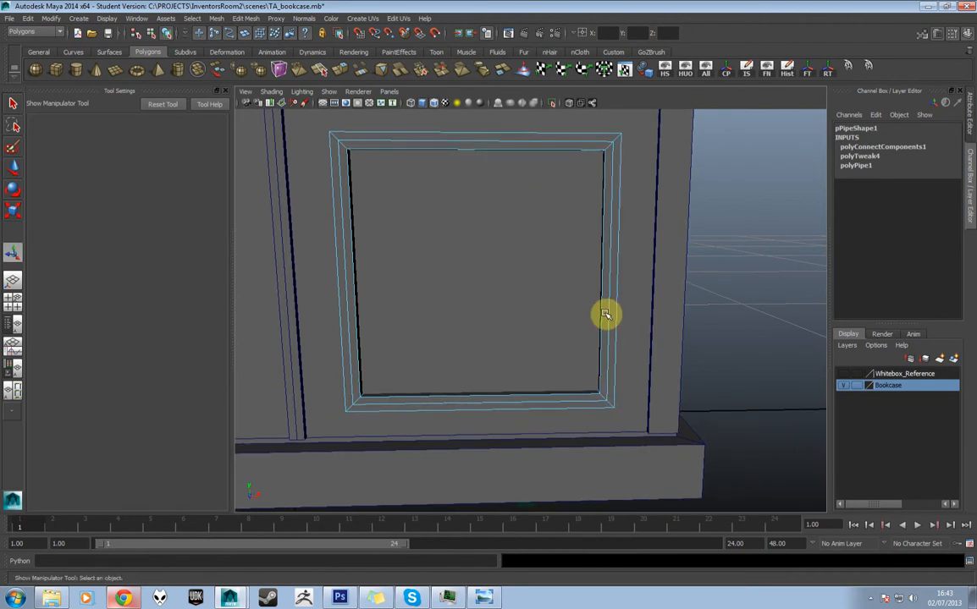
pyautogui.hotkey('ctrl', 'z')
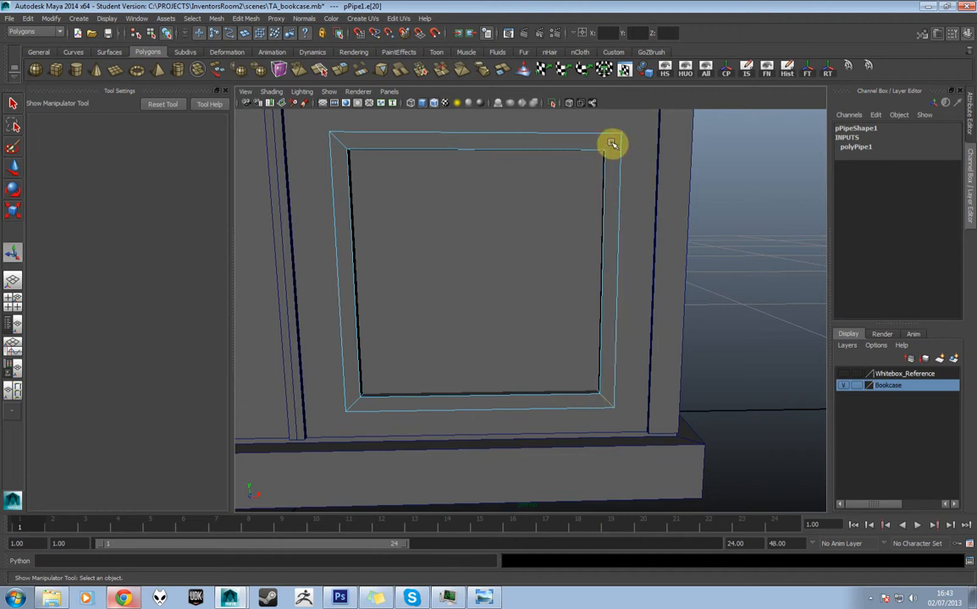
# Step: Try Connect Components with Insert with edge flow enabled, and Add Divisions, on the frame's four front corner edges
pyautogui.keyDown('shift'); pyautogui.click(339, 143); pyautogui.keyUp('shift')
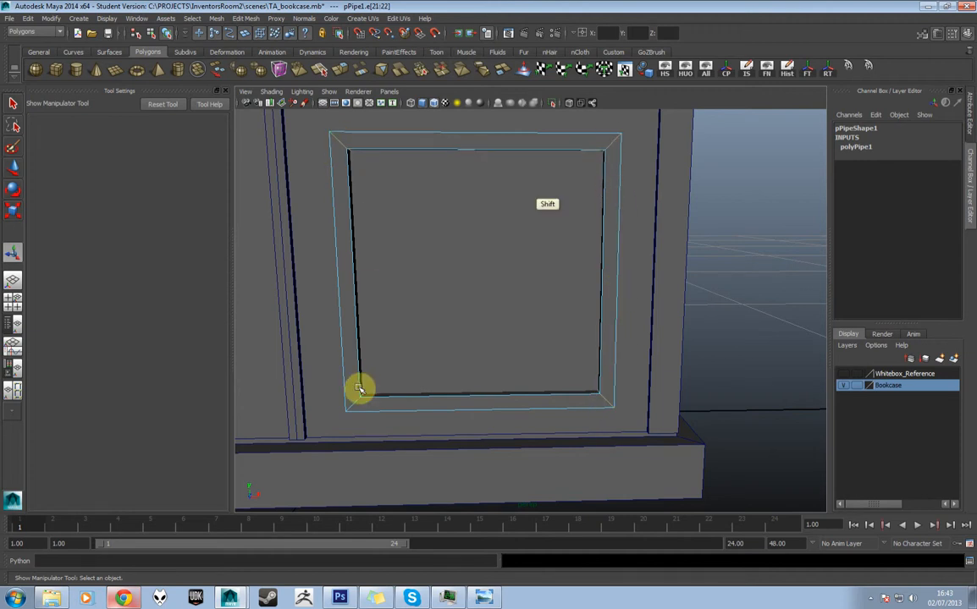
pyautogui.keyDown('shift'); pyautogui.click(353, 403); pyautogui.keyUp('shift')
pyautogui.keyDown('shift'); pyautogui.moveTo(606, 400); pyautogui.dragTo(649, 530, button='right'); pyautogui.keyUp('shift')
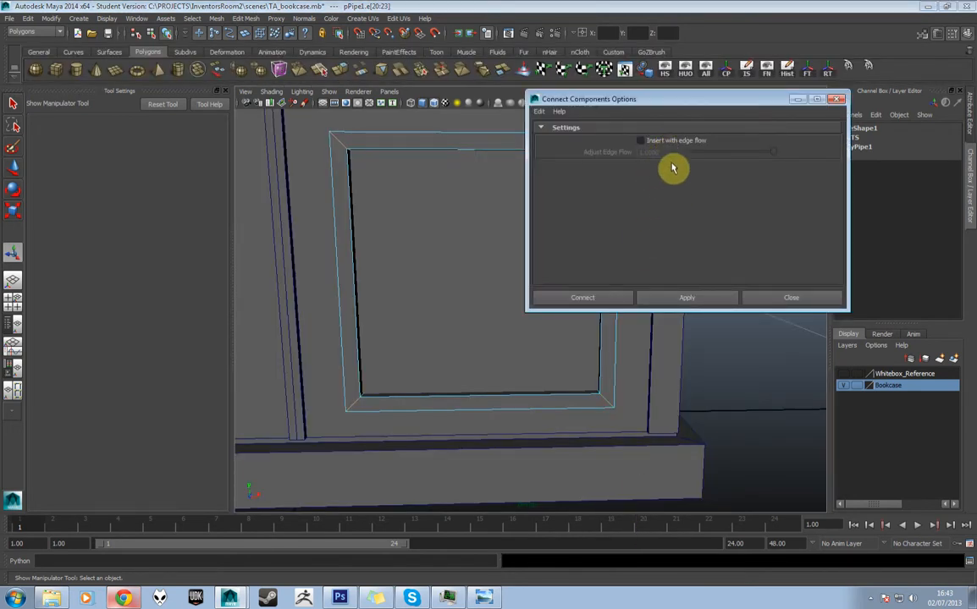
pyautogui.click(640, 140)
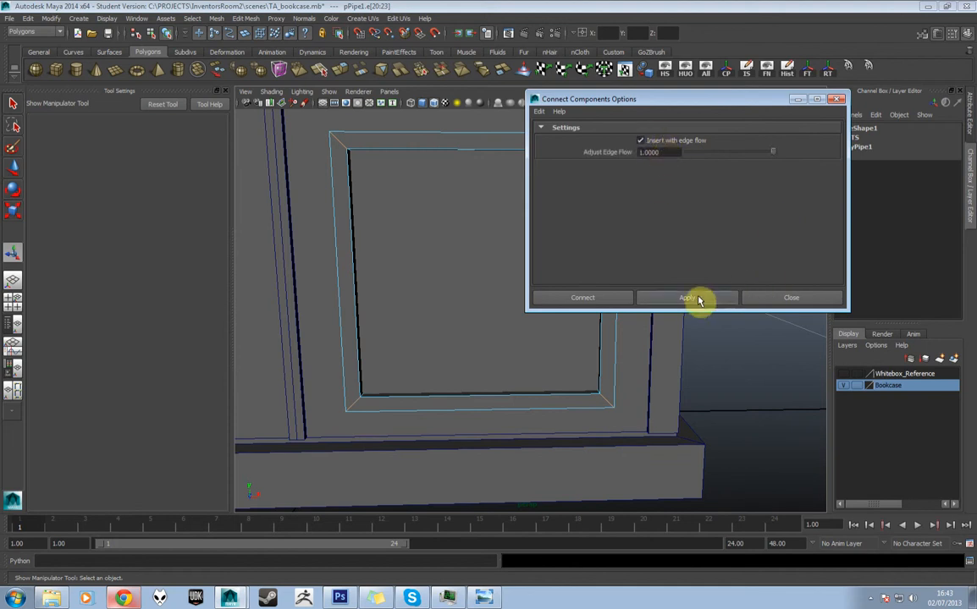
pyautogui.click(688, 298)
pyautogui.click(789, 297)
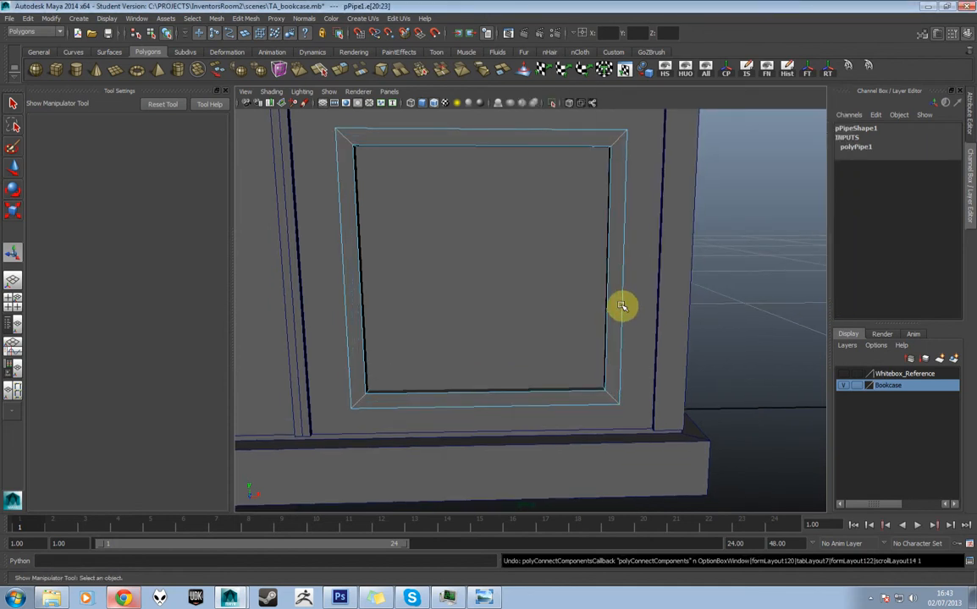
pyautogui.keyDown('shift'); pyautogui.moveTo(607, 398); pyautogui.dragTo(625, 498, button='right'); pyautogui.keyUp('shift')
pyautogui.hotkey('ctrl', 'z')
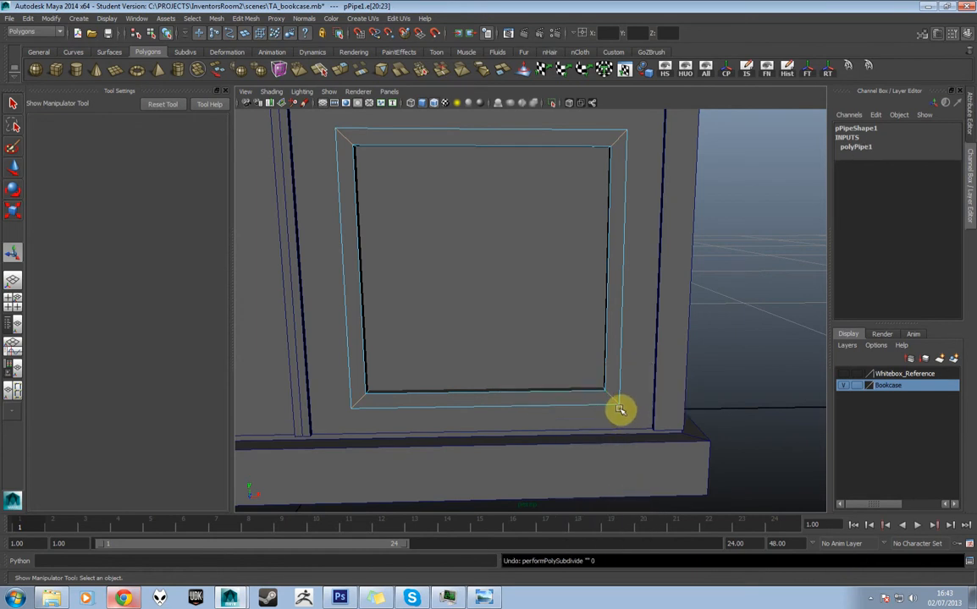
# Step: Insert two evenly spaced edge loops around the frame's front using the Insert Edge Loop Tool's multiple edge loops option
pyautogui.keyDown('shift'); pyautogui.moveTo(615, 400); pyautogui.dragTo(615, 400, button='right'); pyautogui.keyUp('shift')
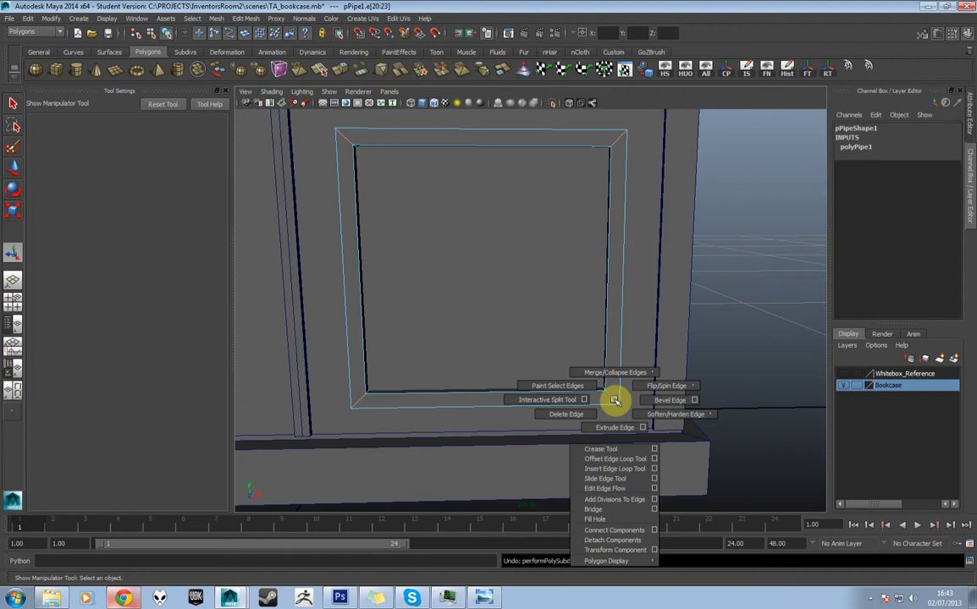
pyautogui.keyDown('shift'); pyautogui.moveTo(615, 400); pyautogui.dragTo(608, 460, button='right'); pyautogui.keyUp('shift')
pyautogui.click(122, 187)
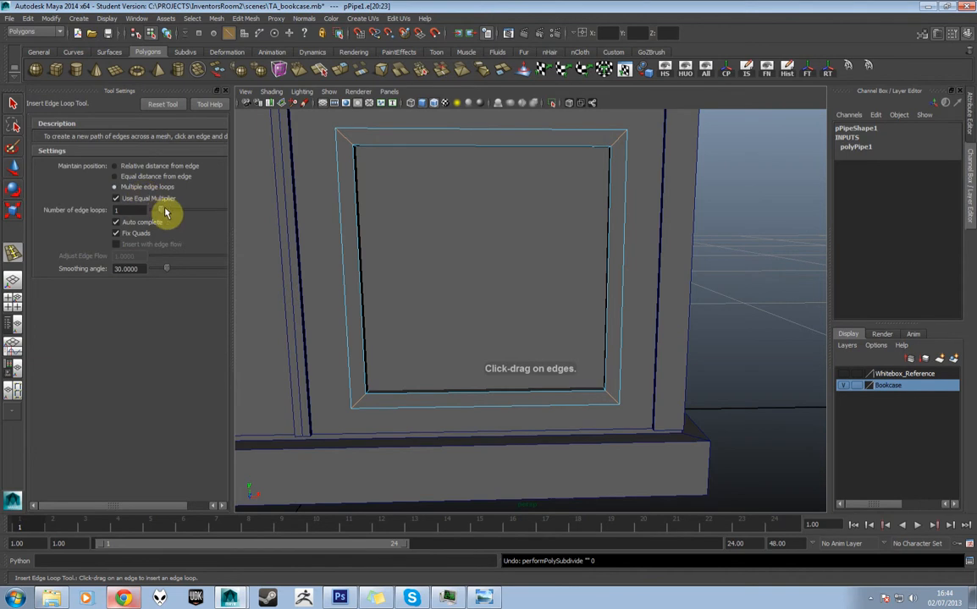
pyautogui.click(351, 144)
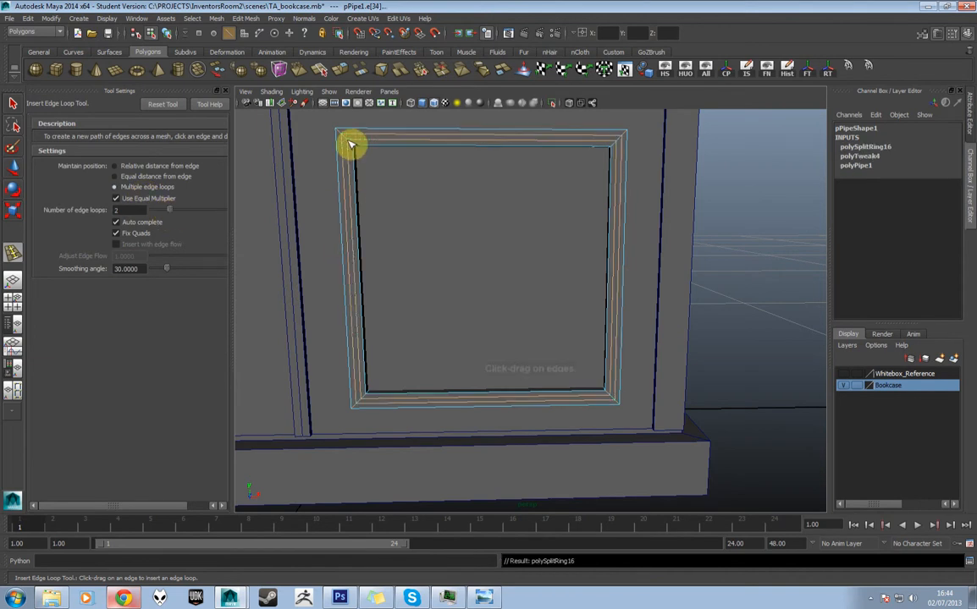
pyautogui.scroll(3, 497, 251)
pyautogui.scroll(-5, 502, 256)
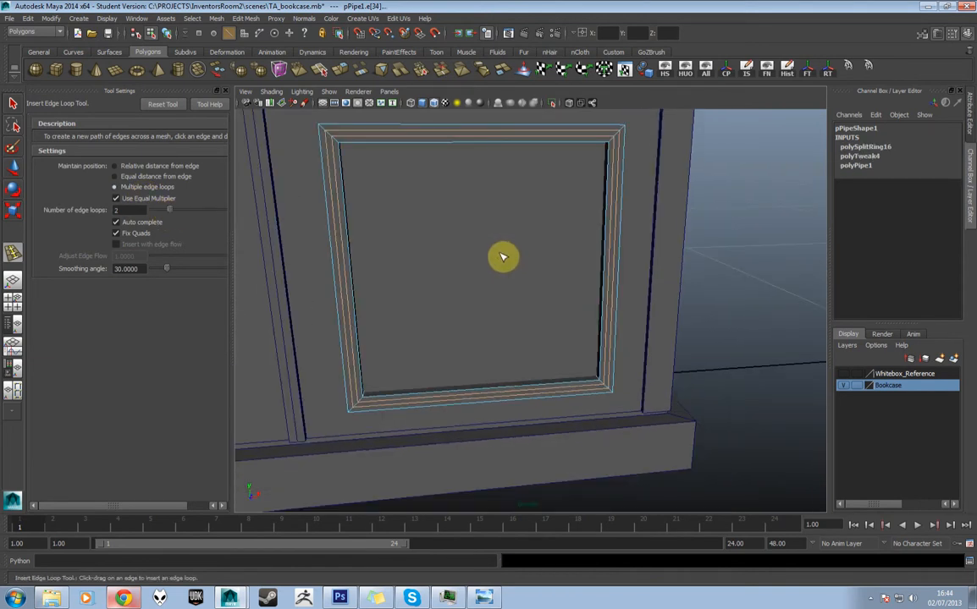
pyautogui.scroll(3, 480, 212)
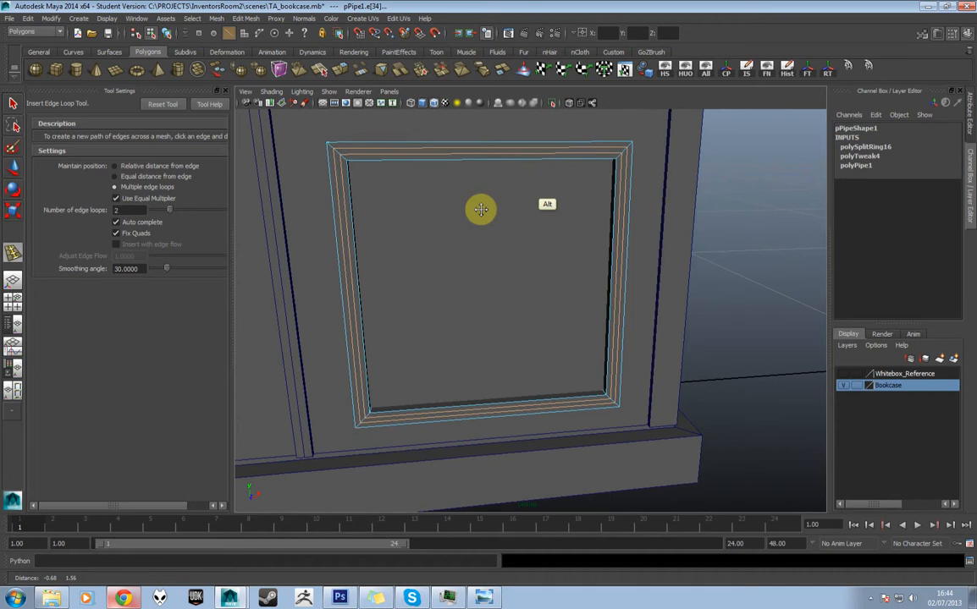
pyautogui.keyDown('ctrl'); pyautogui.rightClick(432, 157); pyautogui.keyUp('ctrl')
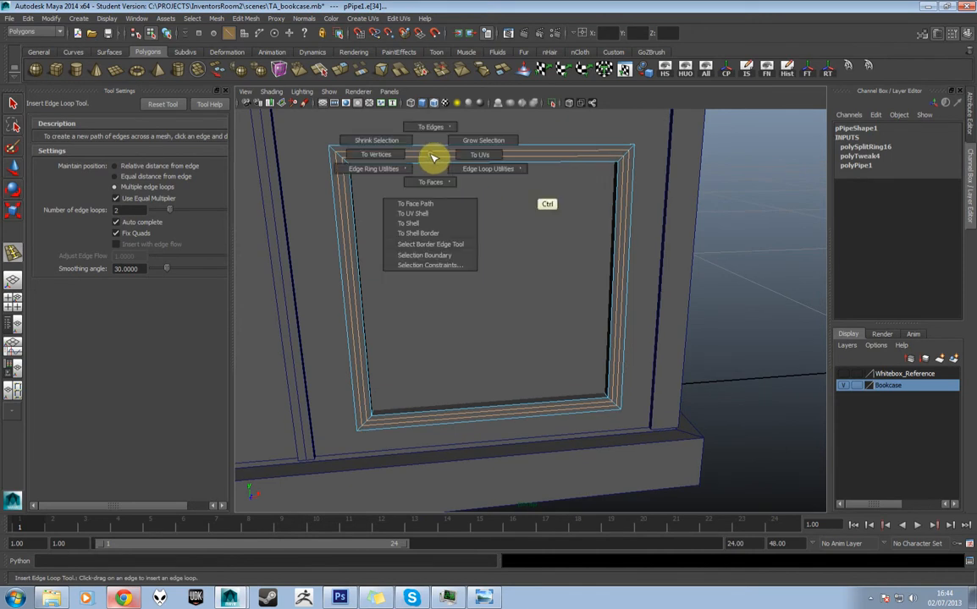
pyautogui.moveTo(432, 158)
pyautogui.keyDown('ctrl'); pyautogui.mouseDown(button='right')
pyautogui.moveTo(436, 181)
pyautogui.moveTo(444, 156)
pyautogui.mouseUp(button='right'); pyautogui.keyUp('ctrl')
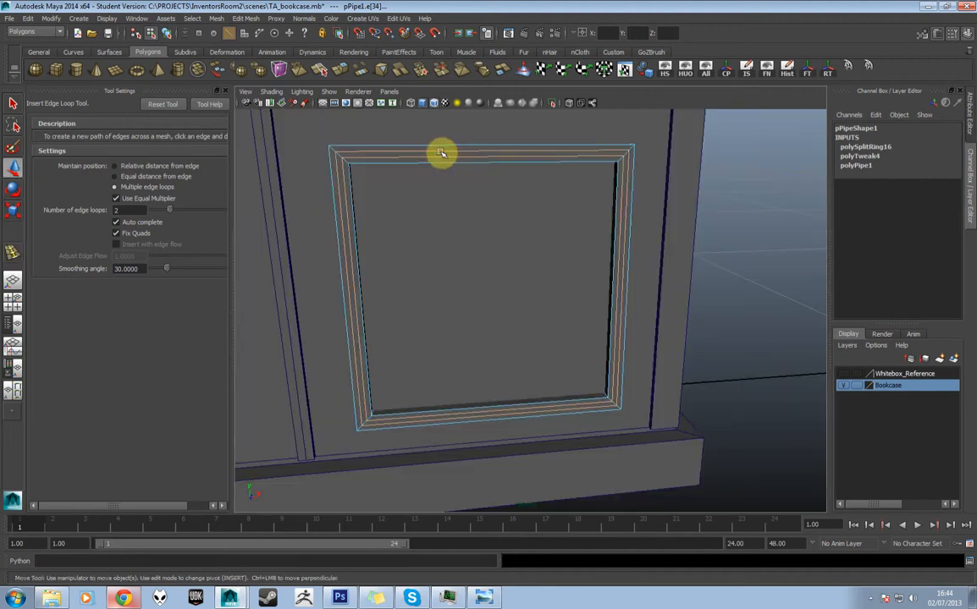
pyautogui.press('w')
pyautogui.moveTo(437, 158)
pyautogui.keyDown('ctrl'); pyautogui.mouseDown(button='right')
pyautogui.moveTo(436, 184)
pyautogui.moveTo(439, 157)
pyautogui.moveTo(441, 164)
pyautogui.mouseUp(button='right'); pyautogui.keyUp('ctrl')
# Step: Extrude the middle ring of faces on the frame's front with thickness 2 and set it back about 1.025 along local Z
pyautogui.rightClick(441, 157)
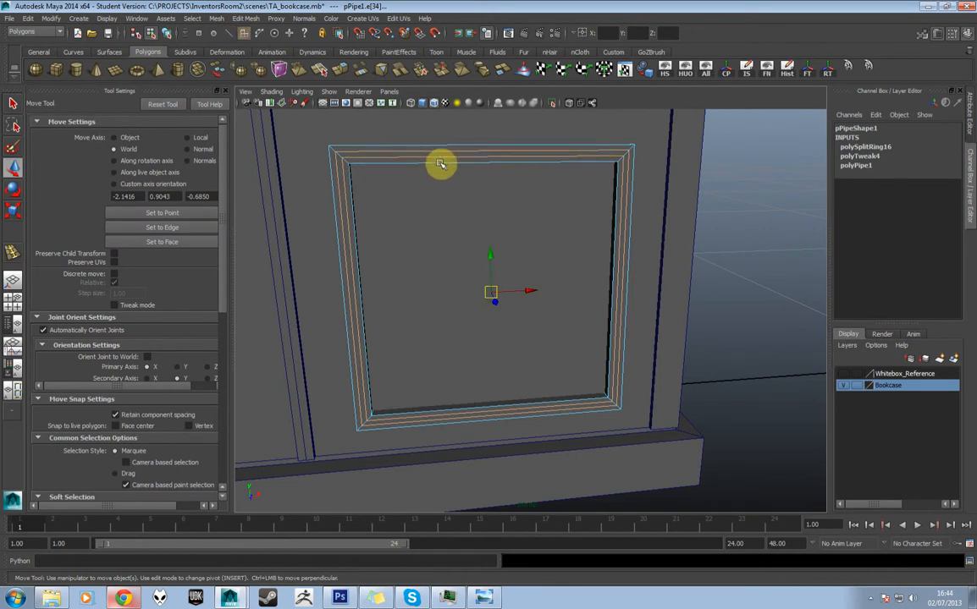
pyautogui.click(441, 157)
pyautogui.keyDown('shift'); pyautogui.doubleClick(343, 176); pyautogui.keyUp('shift')
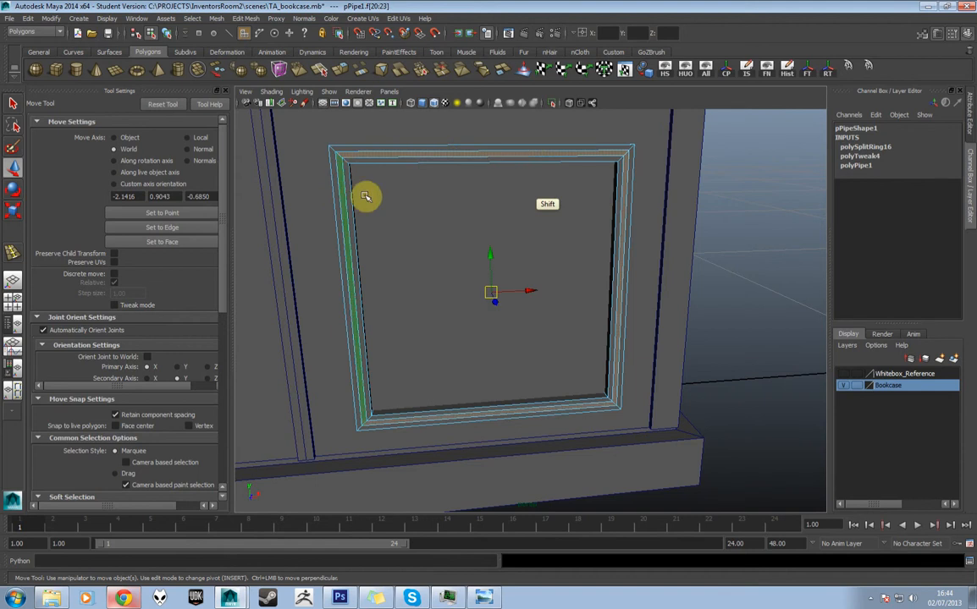
pyautogui.keyDown('alt'); pyautogui.moveTo(550, 262); pyautogui.dragTo(565, 158); pyautogui.keyUp('alt')
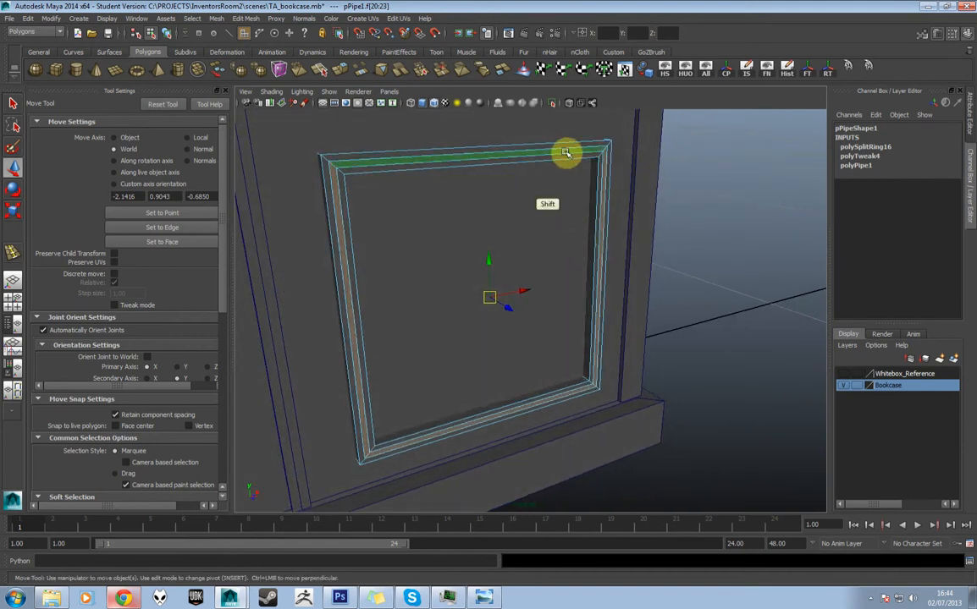
pyautogui.keyDown('shift'); pyautogui.moveTo(566, 153); pyautogui.dragTo(565, 181, button='right'); pyautogui.keyUp('shift')
pyautogui.keyDown('alt'); pyautogui.moveTo(536, 220); pyautogui.dragTo(478, 288); pyautogui.keyUp('alt')
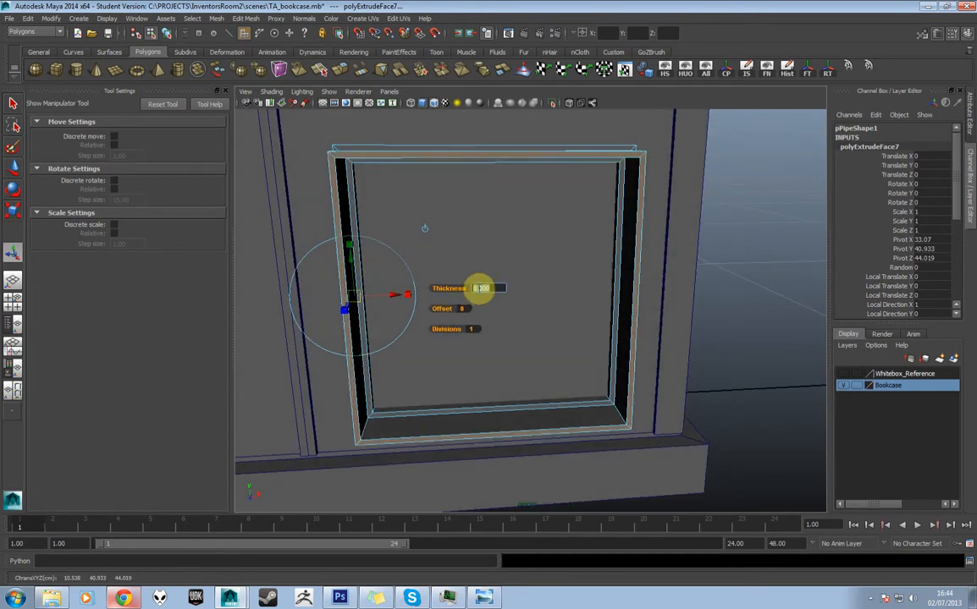
pyautogui.write('2')
pyautogui.press('Return')
pyautogui.keyDown('alt'); pyautogui.moveTo(447, 227); pyautogui.dragTo(523, 221); pyautogui.keyUp('alt')
pyautogui.moveTo(421, 376); pyautogui.dragTo(408, 371)
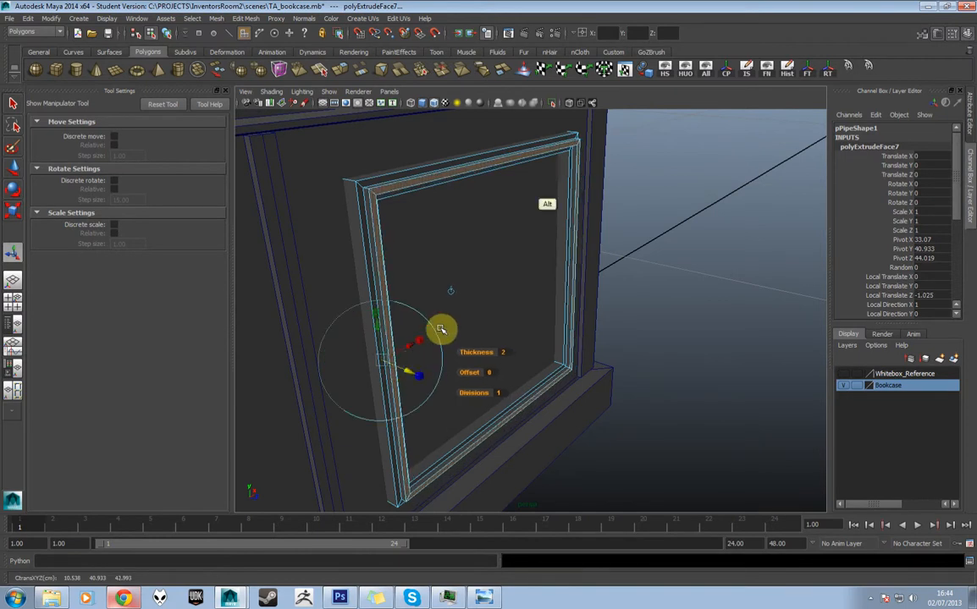
# Step: Try different offsets on the extruded face ring of the right cupboard's frame and reset the offset to 0
pyautogui.keyDown('alt'); pyautogui.moveTo(437, 245); pyautogui.dragTo(460, 299); pyautogui.keyUp('alt')
pyautogui.click(483, 347)
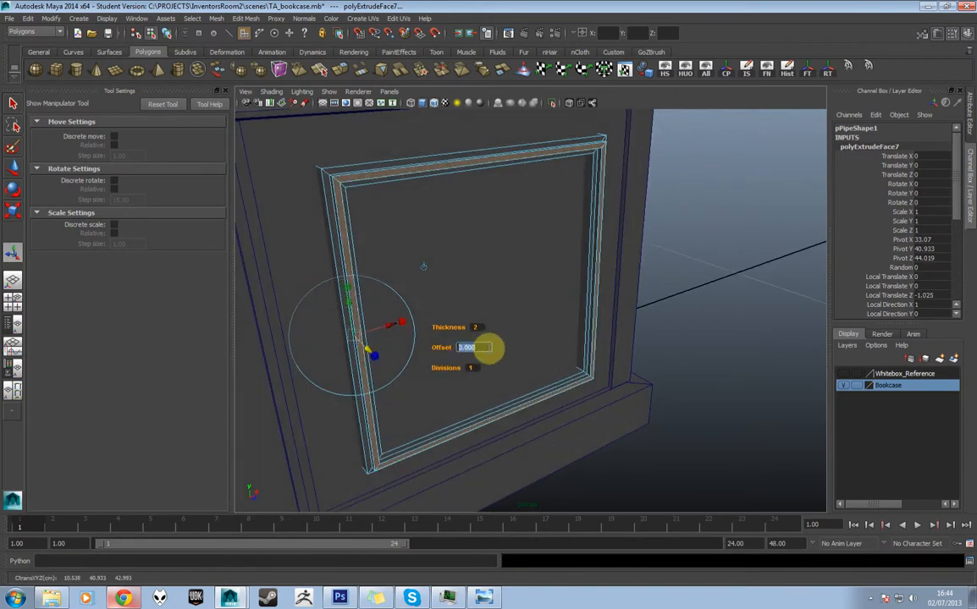
pyautogui.write('3')
pyautogui.press('Return')
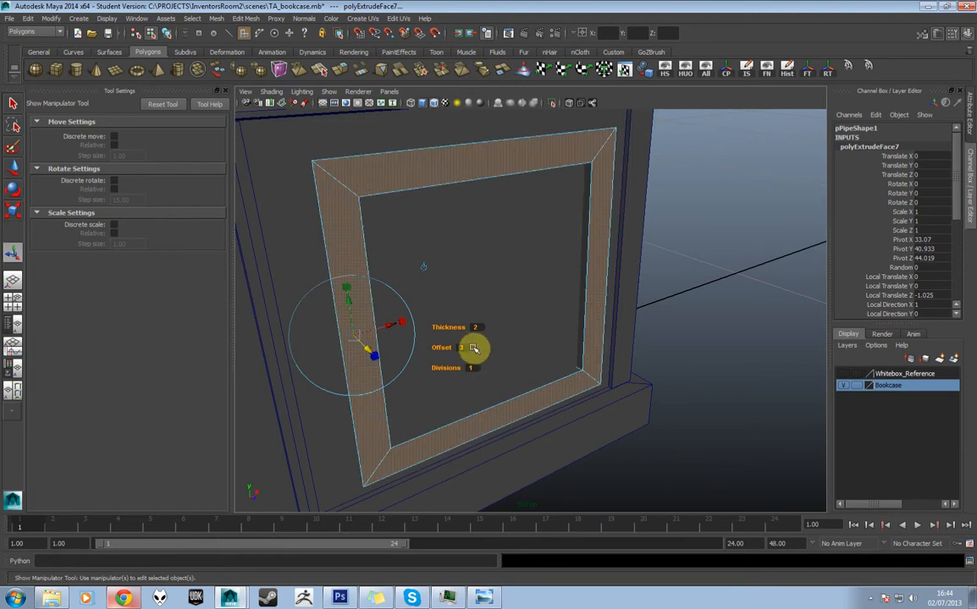
pyautogui.write('2')
pyautogui.press('Return')
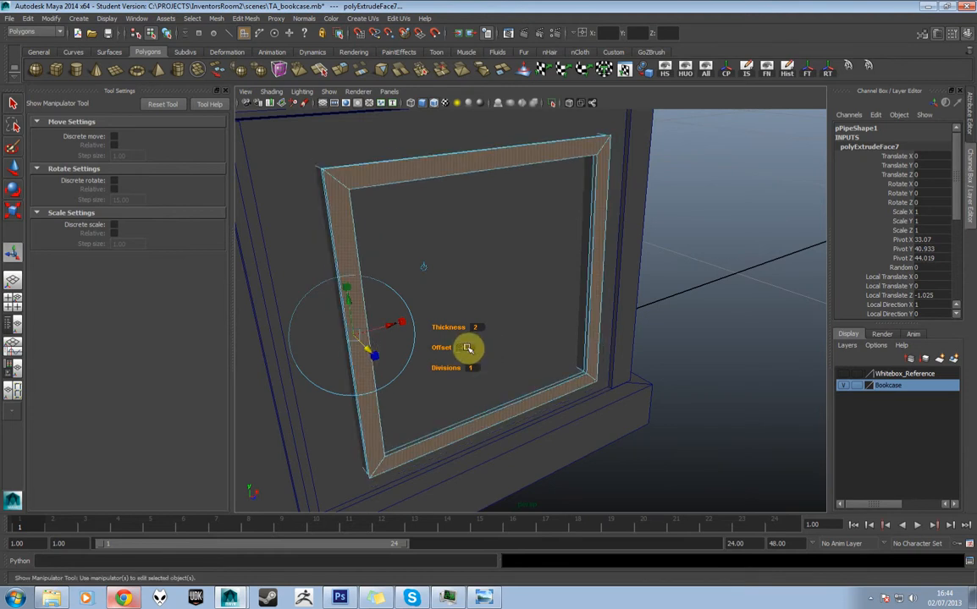
pyautogui.click(467, 347)
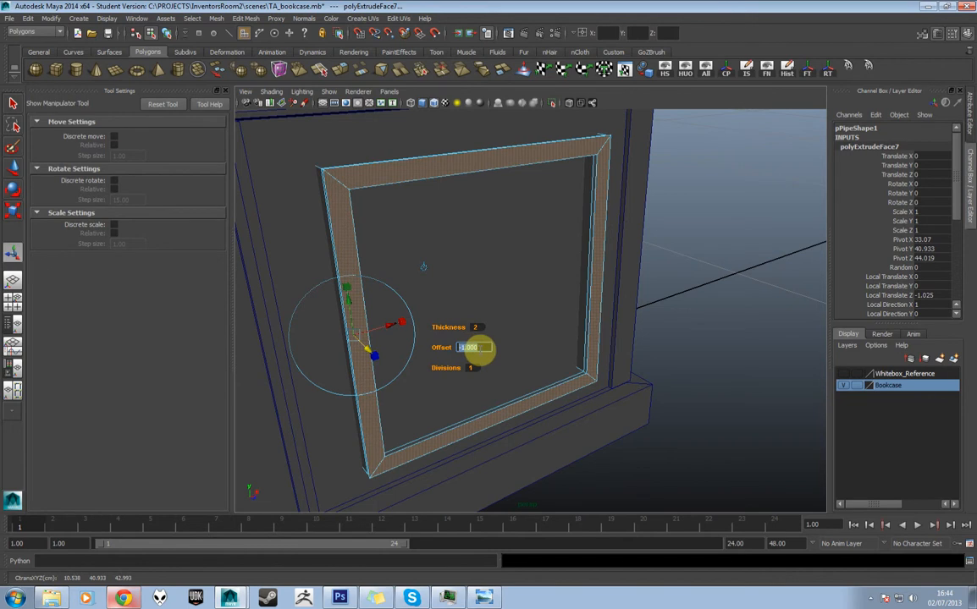
pyautogui.write('0')
pyautogui.press('Return')
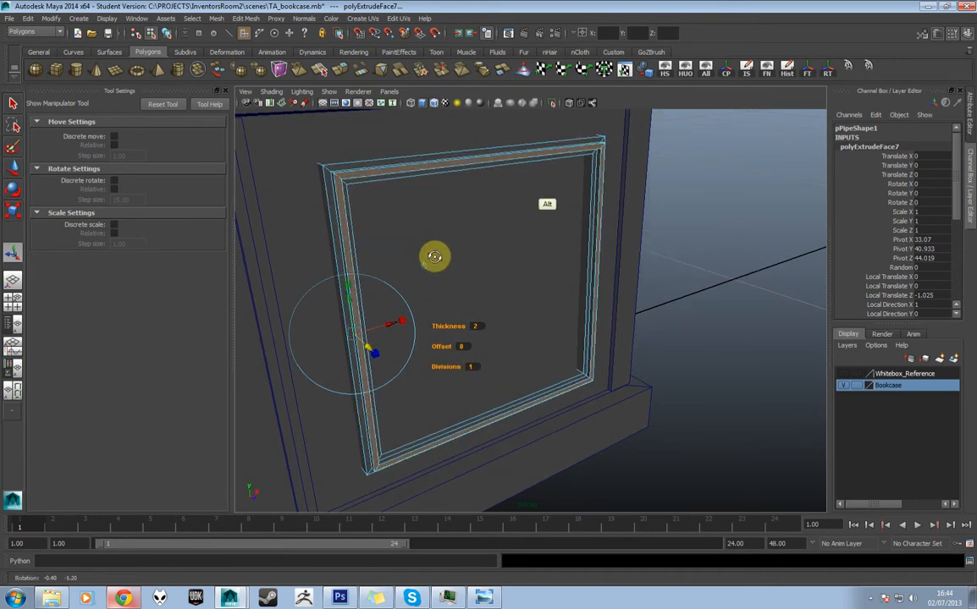
# Step: Leave the face extrusion, return to object mode and select the whole frame moulding on the right cupboard panel
pyautogui.press('w')
pyautogui.keyDown('alt'); pyautogui.moveTo(484, 270); pyautogui.dragTo(451, 265); pyautogui.keyUp('alt')
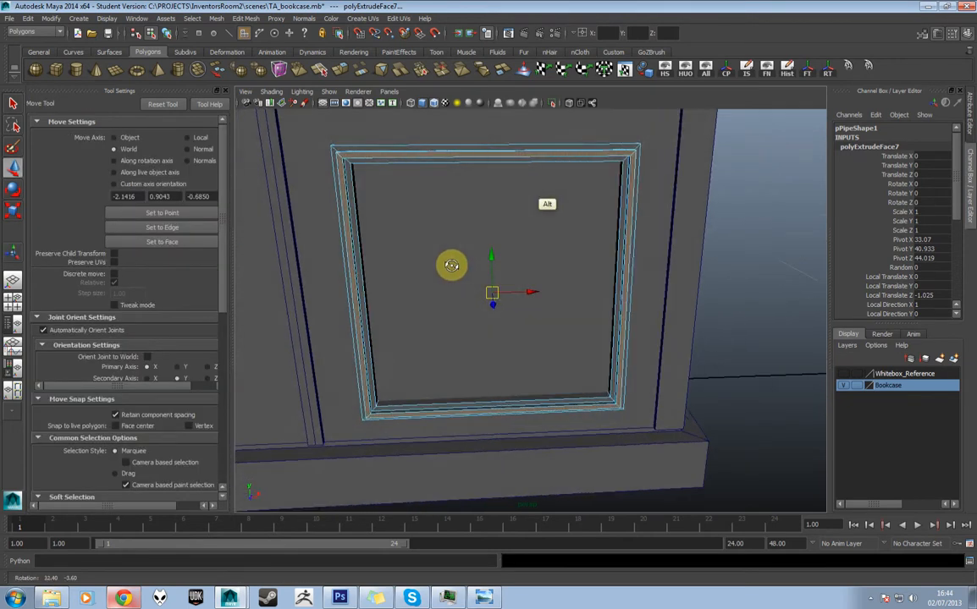
pyautogui.click(757, 250)
pyautogui.keyDown('alt'); pyautogui.moveTo(757, 249); pyautogui.dragTo(580, 266); pyautogui.keyUp('alt')
pyautogui.scroll(-5, 558, 261)
pyautogui.scroll(4, 582, 266)
pyautogui.moveTo(571, 227); pyautogui.dragTo(597, 218, button='right')
pyautogui.click(612, 229)
pyautogui.click(624, 231)
pyautogui.scroll(-5, 641, 272)
pyautogui.keyDown('alt'); pyautogui.moveTo(641, 272); pyautogui.dragTo(573, 255); pyautogui.keyUp('alt')
pyautogui.scroll(5, 572, 277)
pyautogui.click(578, 242)
pyautogui.scroll(3, 584, 246)
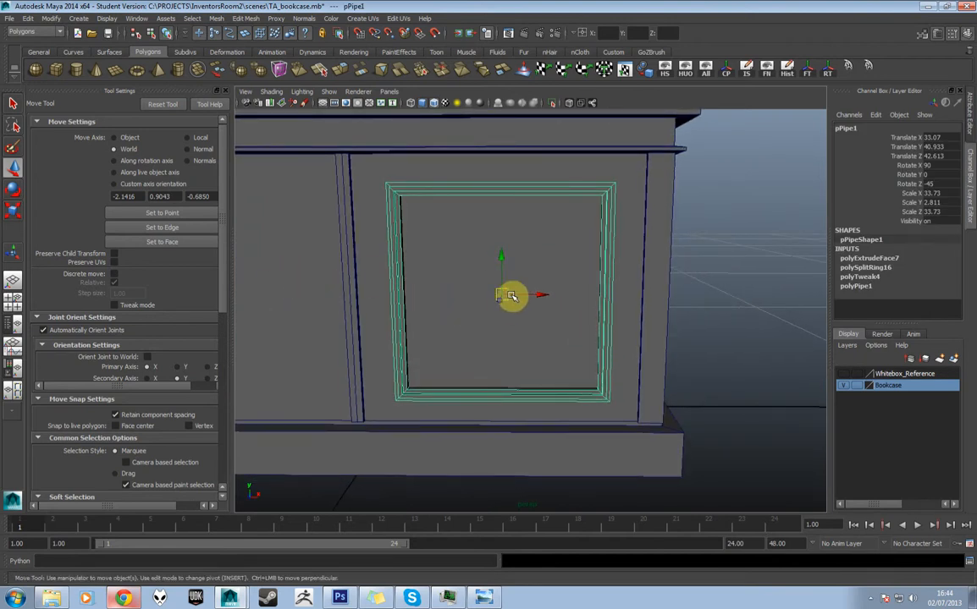
pyautogui.scroll(2, 514, 256)
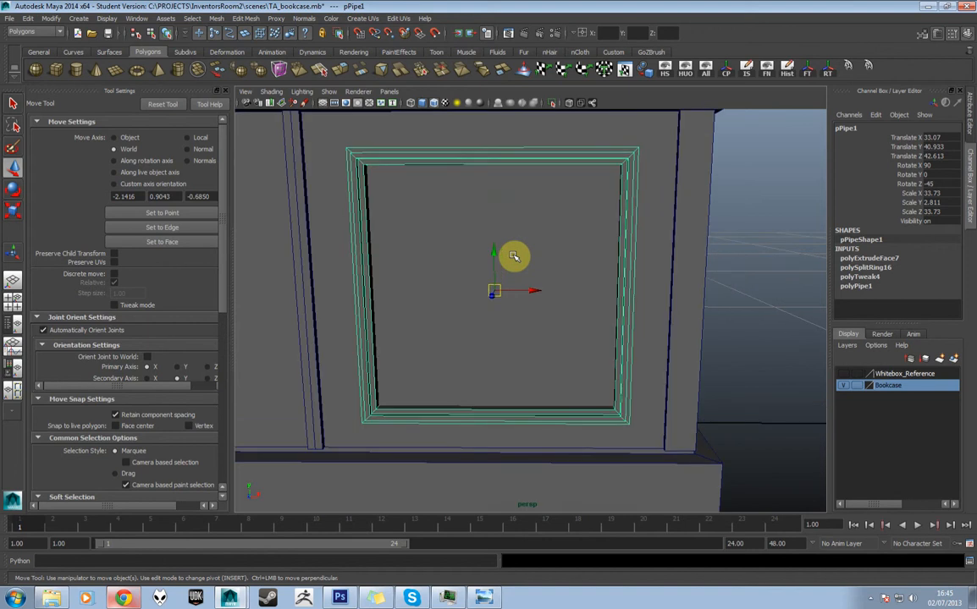
pyautogui.scroll(-3, 513, 256)
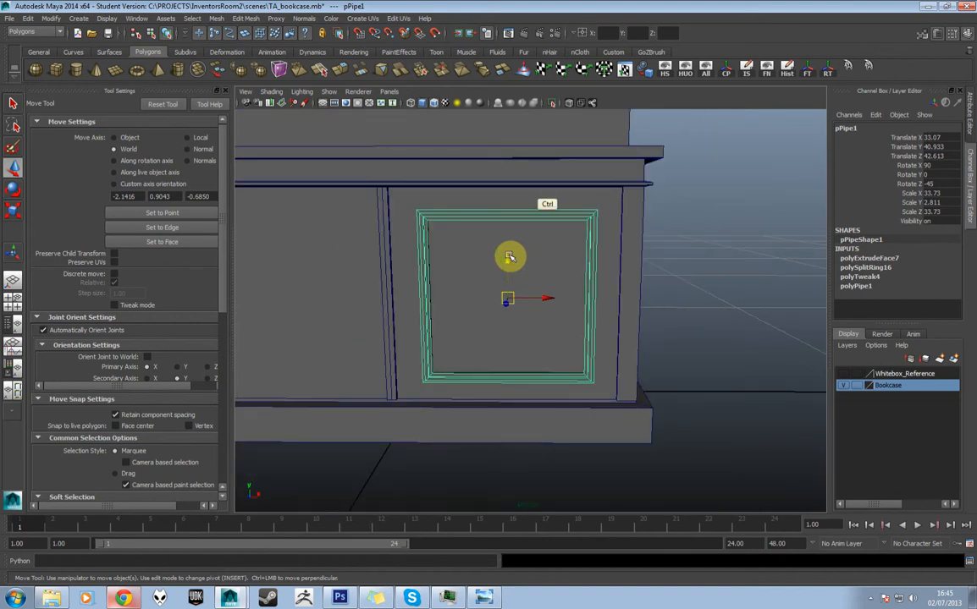
# Step: Duplicate the frame moulding and scale the copy uniformly to about two-thirds, nested inside the original
pyautogui.hotkey('ctrl', 'd')
pyautogui.press('r')
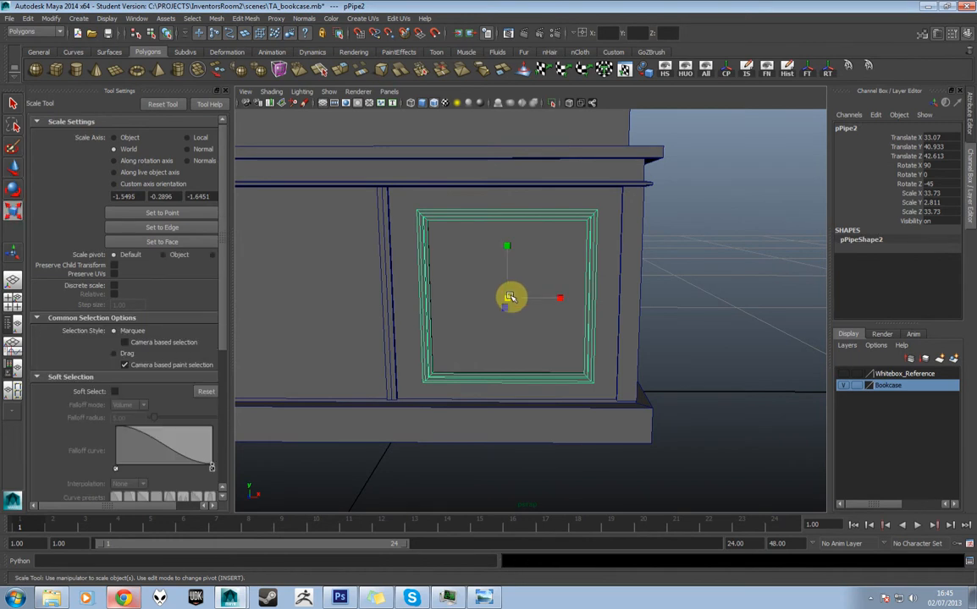
pyautogui.moveTo(521, 316)
pyautogui.keyDown('alt'); pyautogui.mouseDown()
pyautogui.moveTo(497, 320)
pyautogui.moveTo(516, 300)
pyautogui.mouseUp(); pyautogui.keyUp('alt')
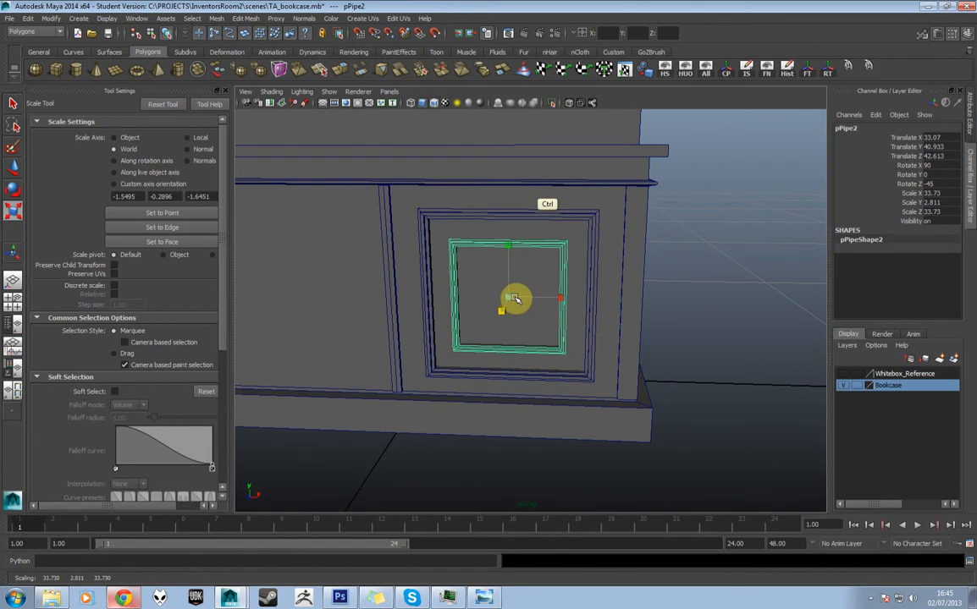
pyautogui.click(734, 303)
pyautogui.scroll(-5, 729, 302)
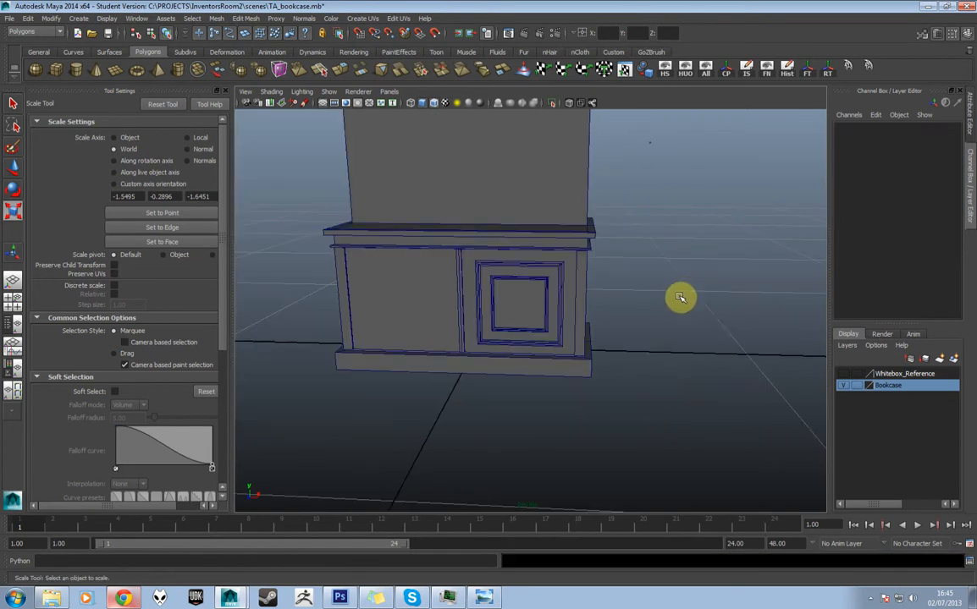
pyautogui.keyDown('alt'); pyautogui.moveTo(592, 292); pyautogui.dragTo(563, 279); pyautogui.keyUp('alt')
pyautogui.scroll(4, 542, 285)
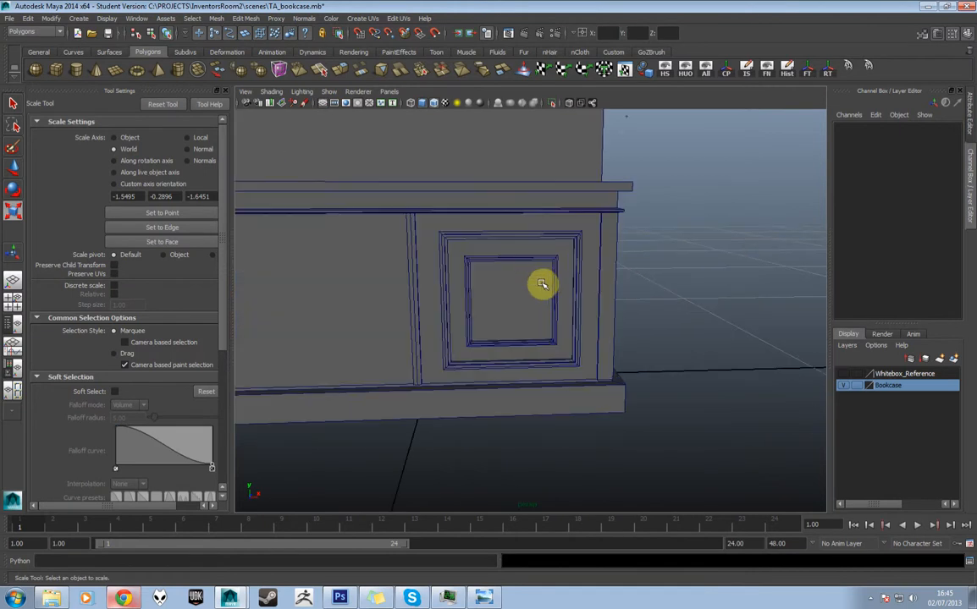
# Step: Duplicate both nested frames and move the copies along X to about -31.9, onto the left cupboard panel
pyautogui.click(483, 260)
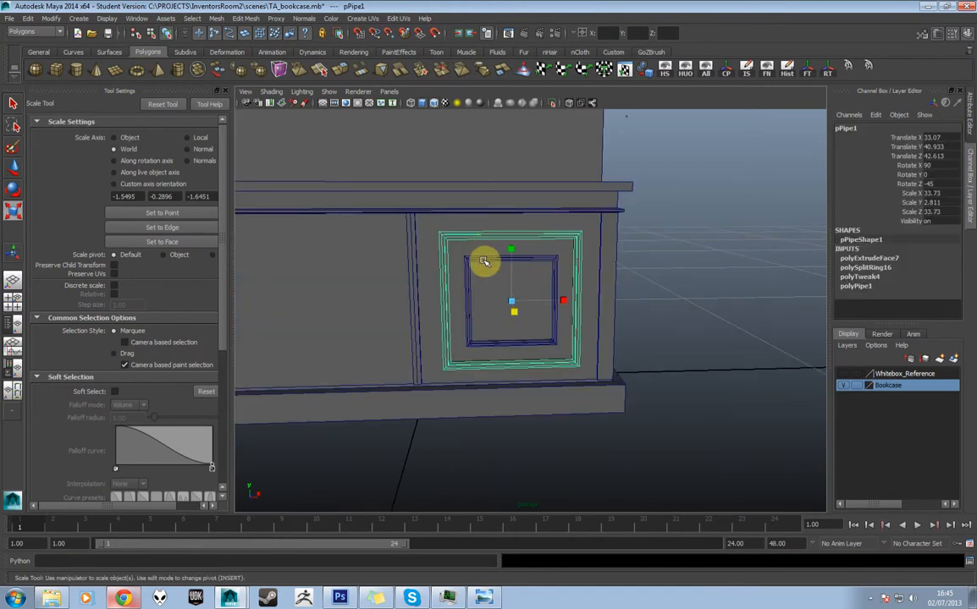
pyautogui.keyDown('alt'); pyautogui.moveTo(485, 262); pyautogui.dragTo(509, 274, button='middle'); pyautogui.keyUp('alt')
pyautogui.keyDown('shift'); pyautogui.click(493, 252); pyautogui.keyUp('shift')
pyautogui.scroll(-2, 493, 251)
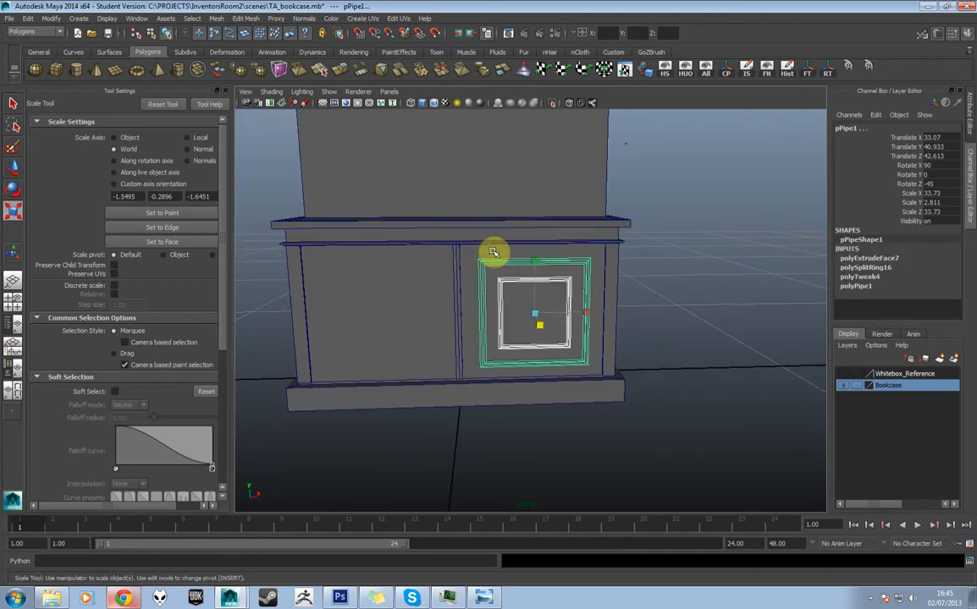
pyautogui.hotkey('ctrl', 'shift', 'd')
pyautogui.press('w')
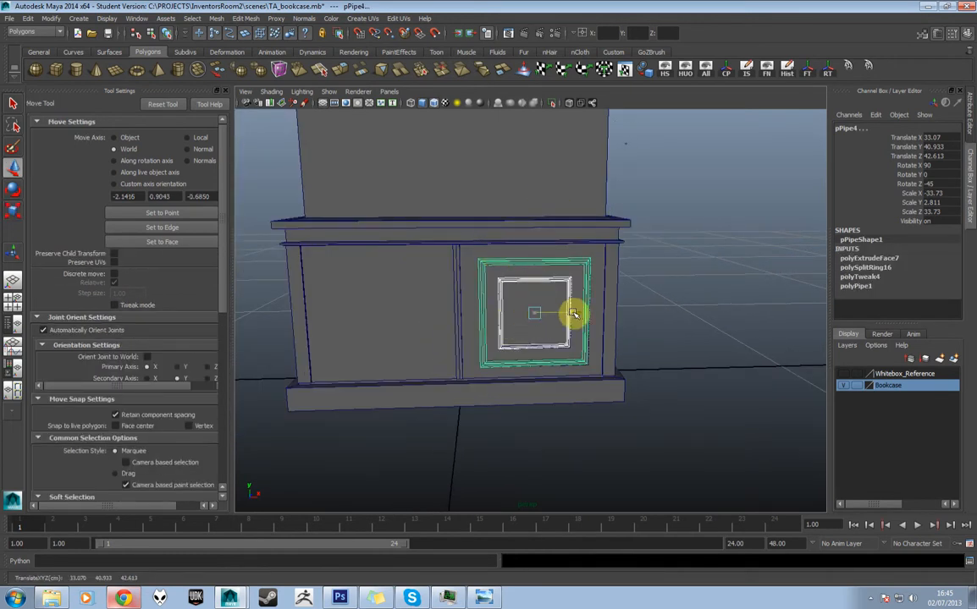
pyautogui.moveTo(571, 312); pyautogui.dragTo(422, 308)
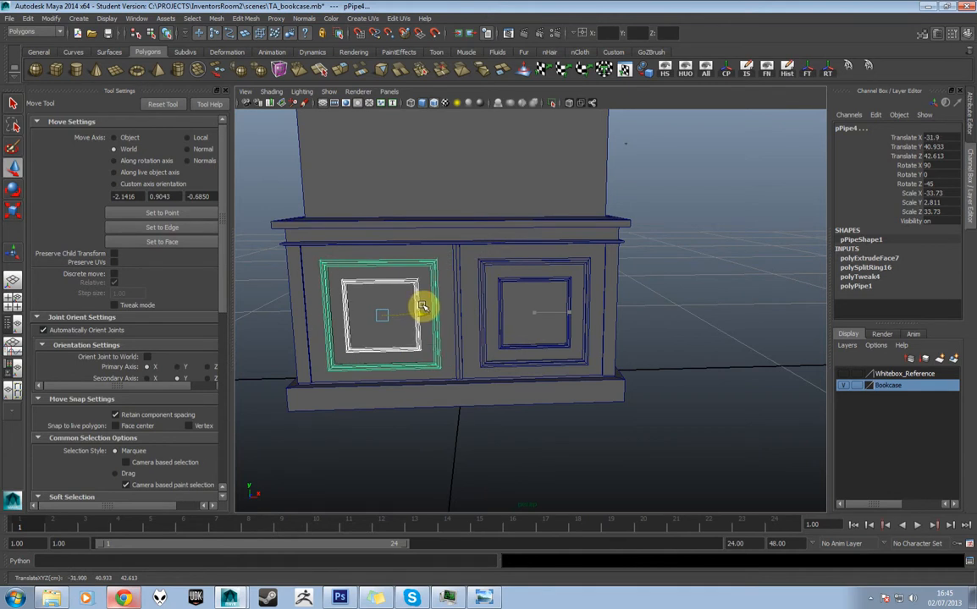
pyautogui.click(663, 292)
pyautogui.keyDown('alt'); pyautogui.moveTo(663, 292); pyautogui.dragTo(571, 277, button='right'); pyautogui.keyUp('alt')
pyautogui.keyDown('alt'); pyautogui.moveTo(571, 277); pyautogui.dragTo(594, 291); pyautogui.keyUp('alt')
pyautogui.keyDown('alt'); pyautogui.scroll(5, 603, 299); pyautogui.keyUp('alt')
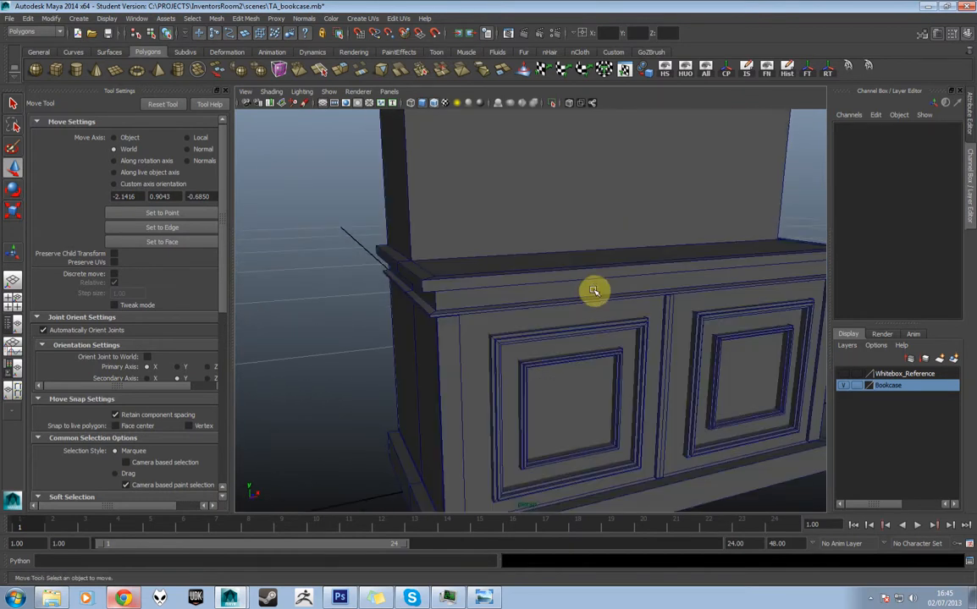
pyautogui.keyDown('alt'); pyautogui.moveTo(491, 276); pyautogui.dragTo(545, 303); pyautogui.keyUp('alt')
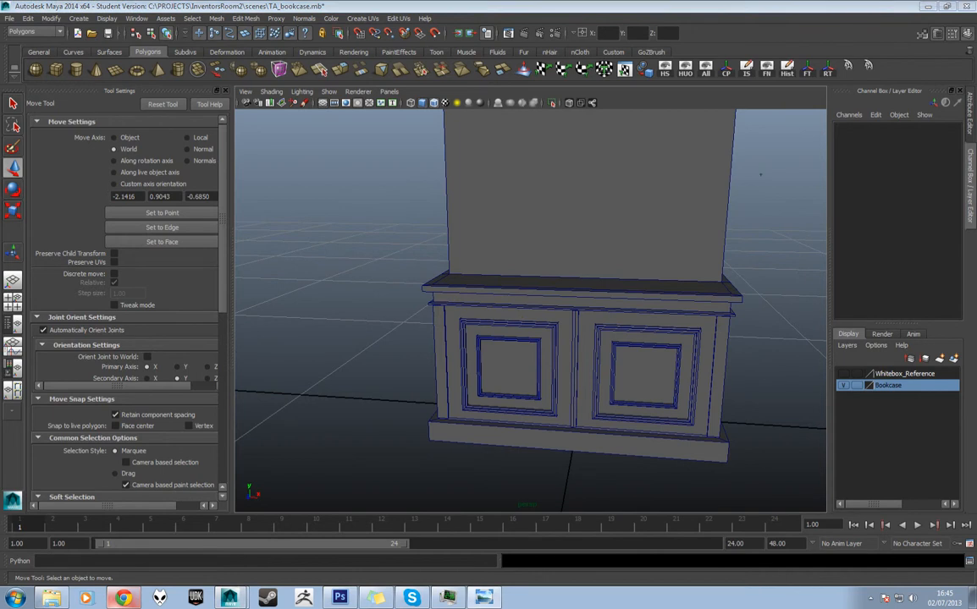
# Step: Insert a single edge loop around the base plinth just below its upper edge, using the relative distance from edge option
pyautogui.moveTo(596, 370)
pyautogui.keyDown('alt'); pyautogui.mouseDown()
pyautogui.moveTo(628, 388)
pyautogui.moveTo(599, 385)
pyautogui.mouseUp(); pyautogui.keyUp('alt')
pyautogui.click(645, 415)
pyautogui.scroll(2, 644, 415)
pyautogui.keyDown('alt'); pyautogui.moveTo(669, 421); pyautogui.dragTo(572, 362, button='middle'); pyautogui.keyUp('alt')
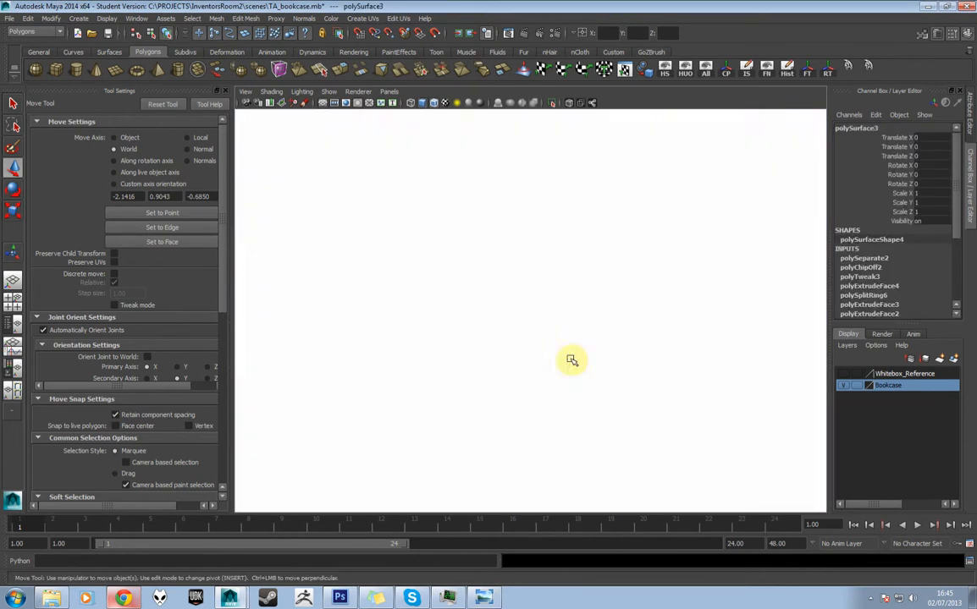
pyautogui.scroll(5, 571, 362)
pyautogui.keyDown('alt'); pyautogui.moveTo(641, 436); pyautogui.dragTo(599, 404); pyautogui.keyUp('alt')
pyautogui.rightClick(600, 402)
pyautogui.moveTo(600, 338); pyautogui.dragTo(601, 331, button='right')
pyautogui.keyDown('alt'); pyautogui.moveTo(619, 412); pyautogui.dragTo(618, 386); pyautogui.keyUp('alt')
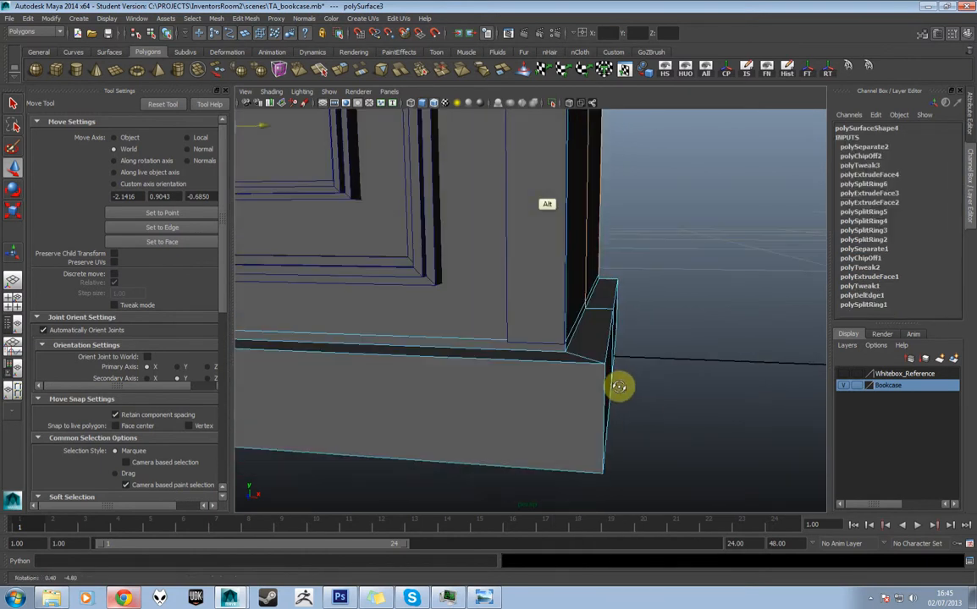
pyautogui.keyDown('shift'); pyautogui.moveTo(607, 381); pyautogui.dragTo(601, 435, button='right'); pyautogui.keyUp('shift')
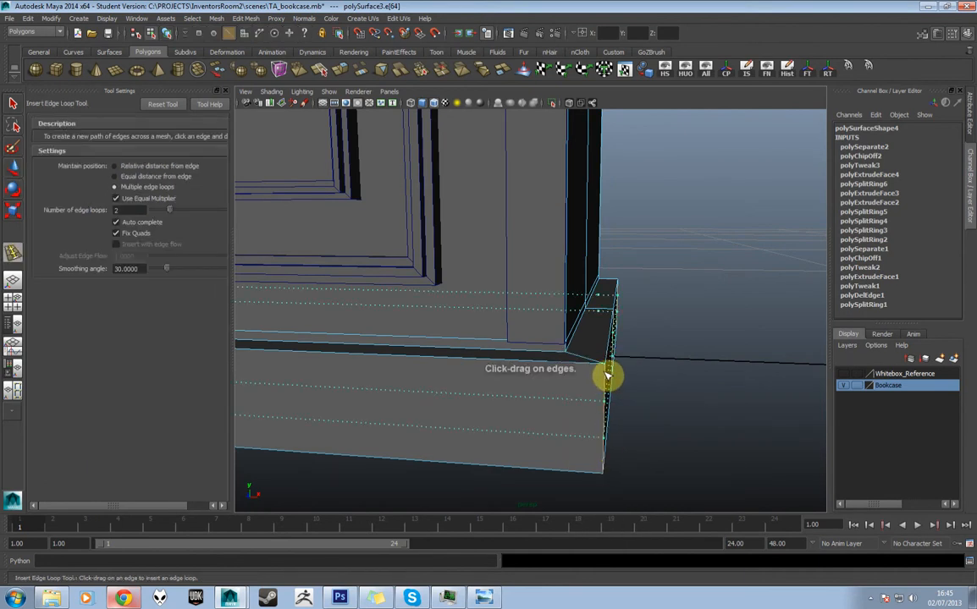
pyautogui.moveTo(607, 375); pyautogui.dragTo(608, 372)
pyautogui.hotkey('ctrl', 'z')
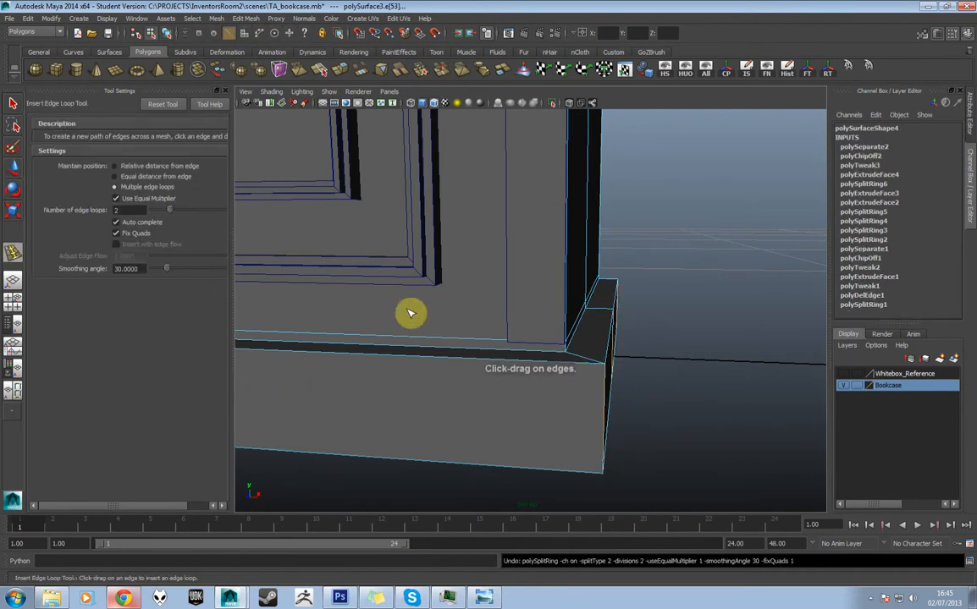
pyautogui.click(128, 167)
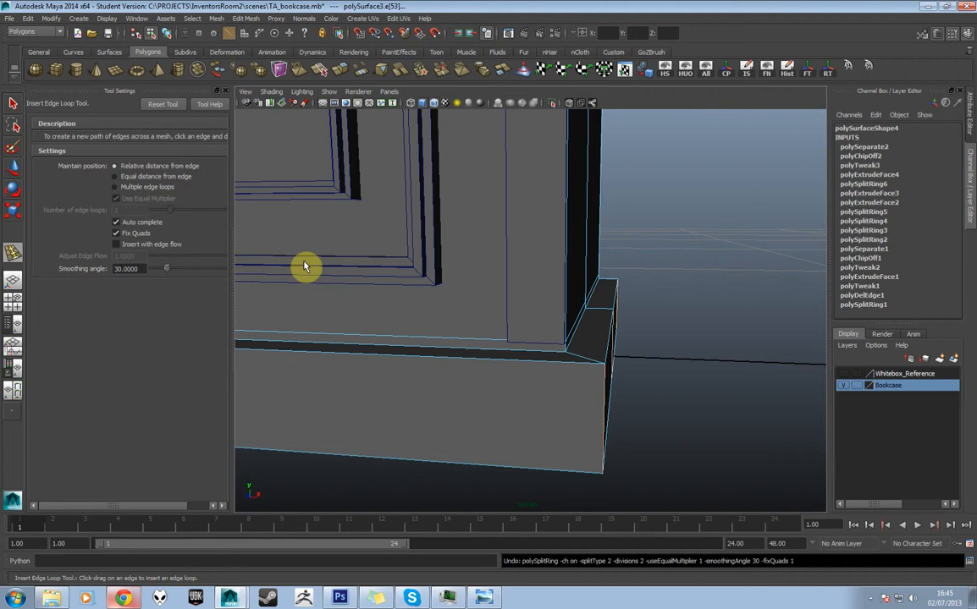
pyautogui.click(607, 376)
pyautogui.keyDown('alt'); pyautogui.moveTo(600, 372); pyautogui.dragTo(580, 371); pyautogui.keyUp('alt')
# Step: Select the narrow loop of faces between the new edge loop and the plinth's upper edge
pyautogui.press('w')
pyautogui.moveTo(549, 355); pyautogui.dragTo(549, 382, button='right')
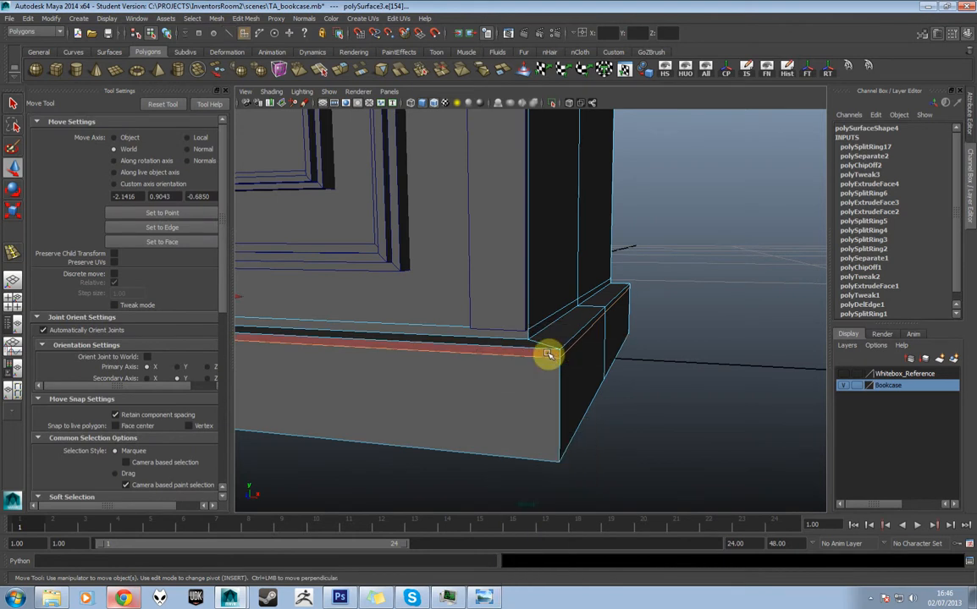
pyautogui.click(552, 353)
pyautogui.keyDown('alt'); pyautogui.moveTo(569, 345); pyautogui.dragTo(523, 356, button='right'); pyautogui.keyUp('alt')
pyautogui.keyDown('alt'); pyautogui.moveTo(523, 355); pyautogui.dragTo(635, 364); pyautogui.keyUp('alt')
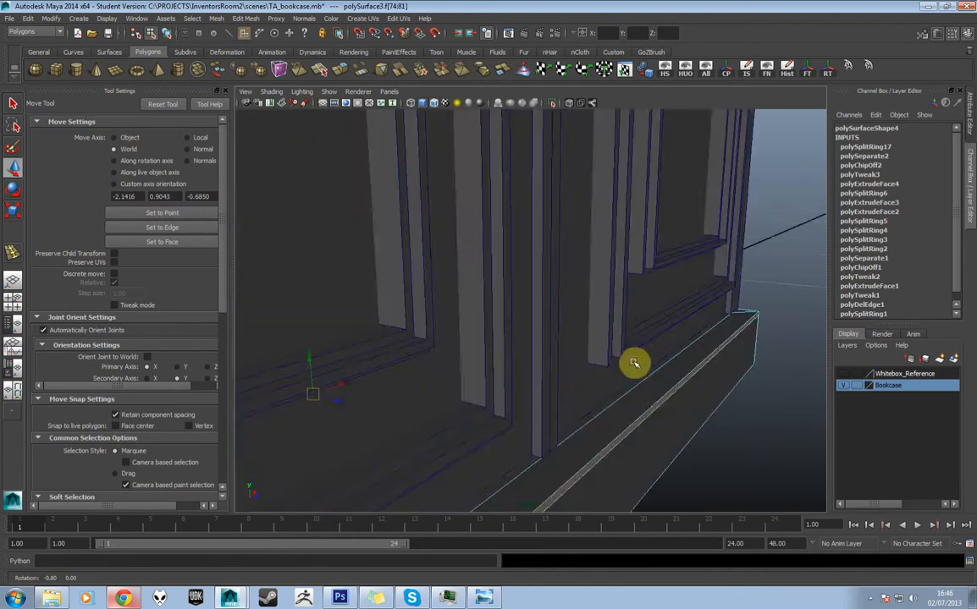
# Step: Remove the faces on the bookcase's back from the plinth strip selection, keeping the front and side faces
pyautogui.keyDown('alt'); pyautogui.moveTo(634, 364); pyautogui.dragTo(587, 372, button='right'); pyautogui.keyUp('alt')
pyautogui.keyDown('alt'); pyautogui.moveTo(587, 373); pyautogui.dragTo(633, 369); pyautogui.keyUp('alt')
pyautogui.keyDown('alt'); pyautogui.moveTo(633, 369); pyautogui.dragTo(594, 365, button='right'); pyautogui.keyUp('alt')
pyautogui.keyDown('alt'); pyautogui.moveTo(566, 367); pyautogui.dragTo(672, 375); pyautogui.keyUp('alt')
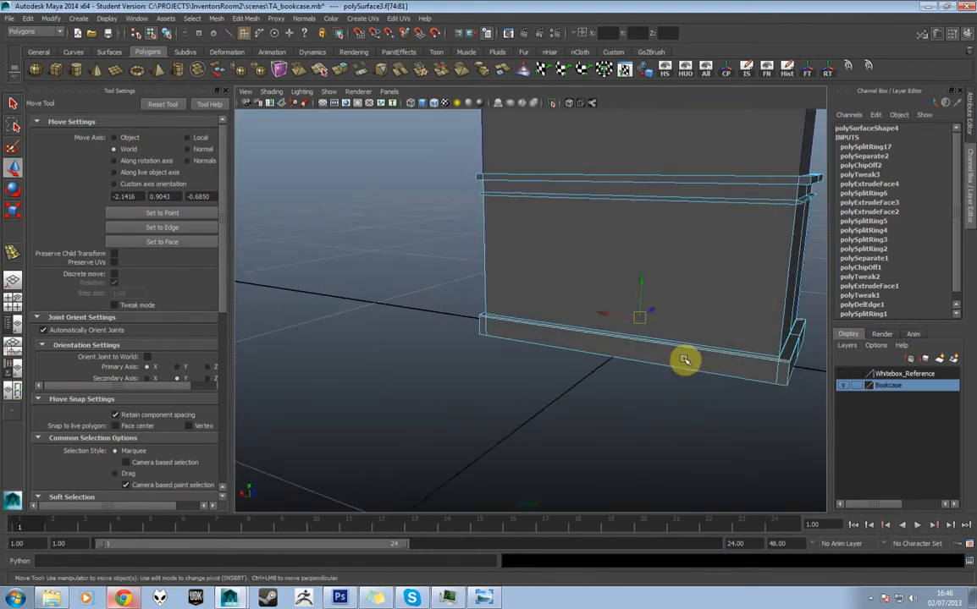
pyautogui.scroll(5, 684, 359)
pyautogui.keyDown('ctrl'); pyautogui.click(431, 325); pyautogui.keyUp('ctrl')
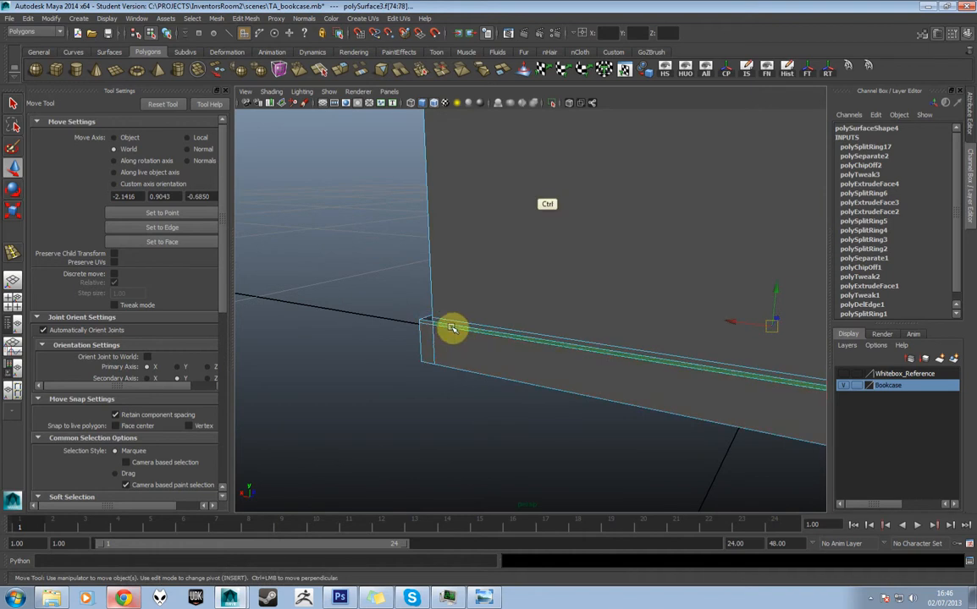
pyautogui.keyDown('ctrl'); pyautogui.click(457, 330); pyautogui.keyUp('ctrl')
pyautogui.keyDown('alt'); pyautogui.moveTo(660, 364); pyautogui.dragTo(458, 340, button='middle'); pyautogui.keyUp('alt')
pyautogui.keyDown('alt'); pyautogui.moveTo(584, 360); pyautogui.dragTo(429, 349, button='middle'); pyautogui.keyUp('alt')
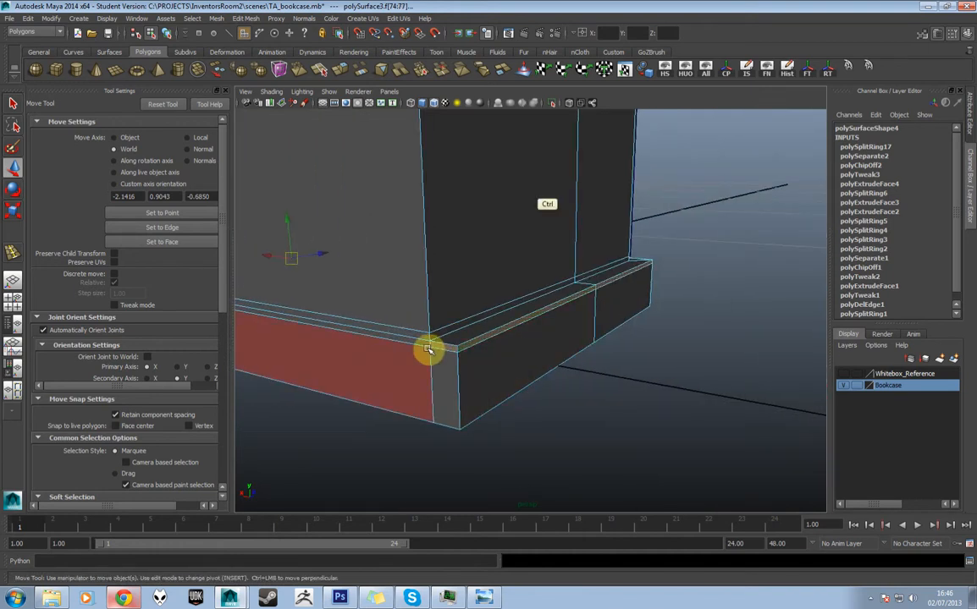
pyautogui.scroll(-5, 508, 339)
# Step: Extrude the narrow strip along the plinth's front and sides outward with a thickness of 1
pyautogui.keyDown('alt'); pyautogui.moveTo(540, 341); pyautogui.dragTo(349, 342); pyautogui.keyUp('alt')
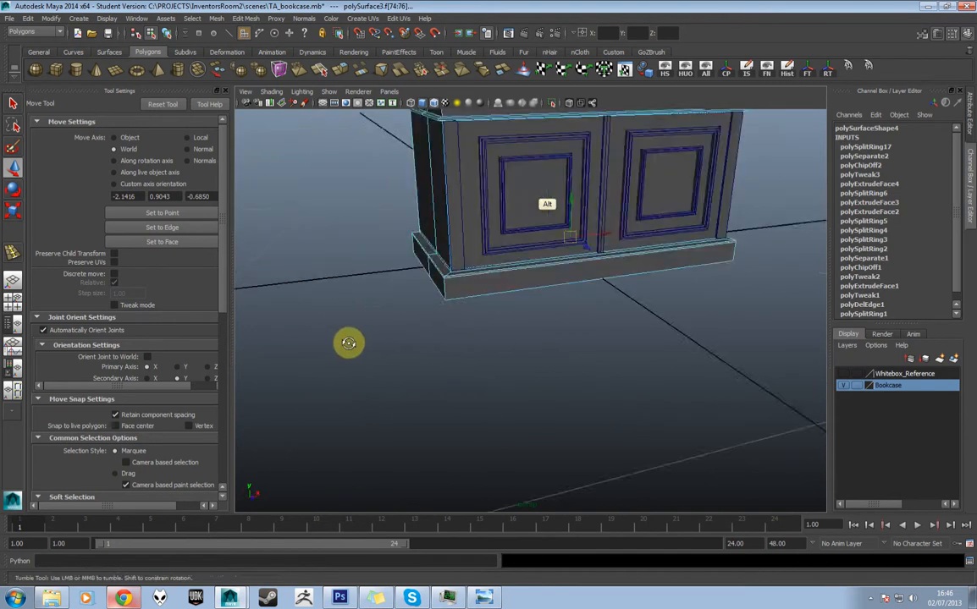
pyautogui.keyDown('alt'); pyautogui.moveTo(436, 306); pyautogui.dragTo(447, 375, button='middle'); pyautogui.keyUp('alt')
pyautogui.scroll(3, 448, 373)
pyautogui.keyDown('alt'); pyautogui.moveTo(453, 373); pyautogui.dragTo(503, 365); pyautogui.keyUp('alt')
pyautogui.scroll(3, 507, 372)
pyautogui.keyDown('alt'); pyautogui.moveTo(508, 372); pyautogui.dragTo(606, 353, button='middle'); pyautogui.keyUp('alt')
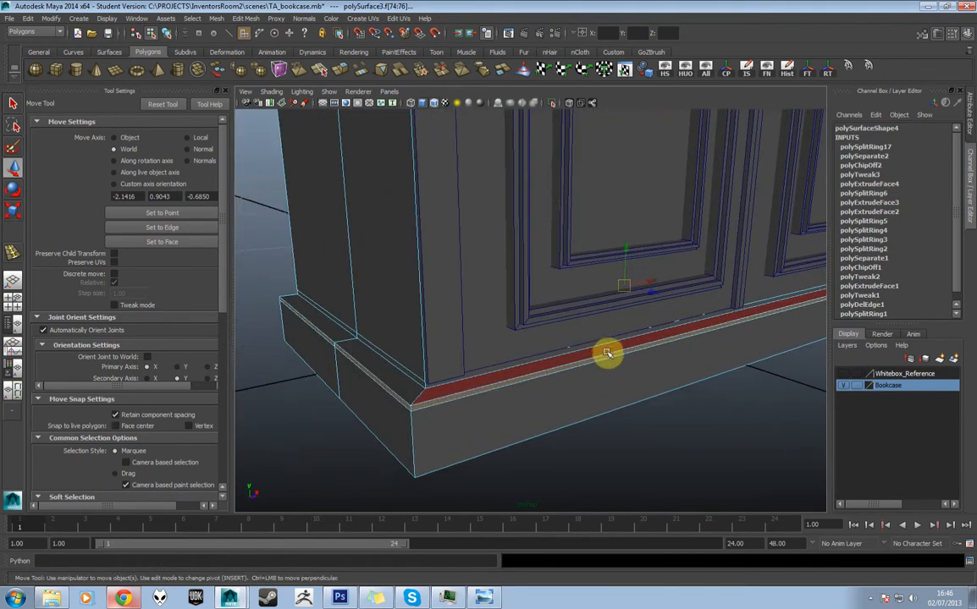
pyautogui.keyDown('shift'); pyautogui.doubleClick(604, 359); pyautogui.keyUp('shift')
pyautogui.hotkey('ctrl', 'z')
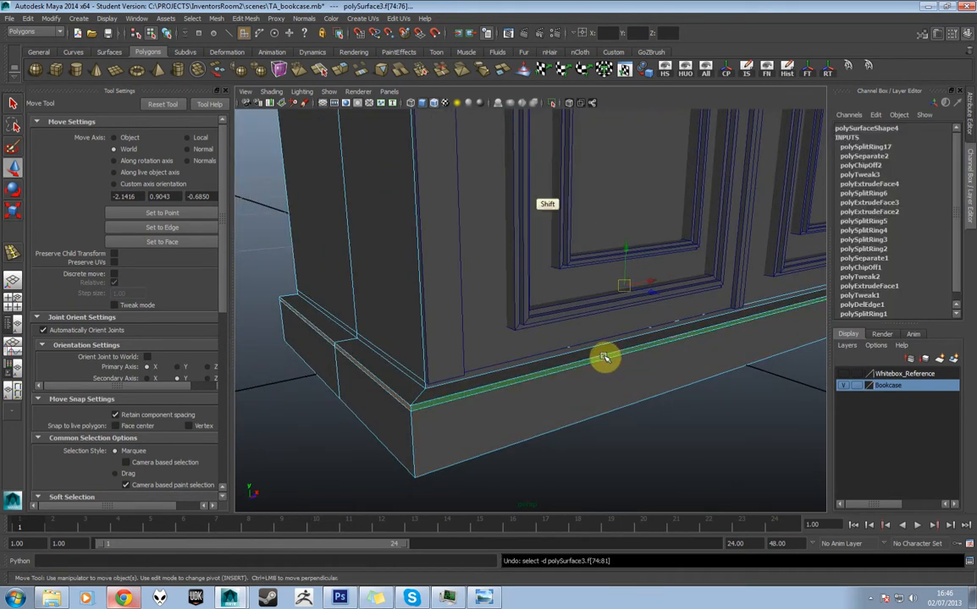
pyautogui.keyDown('shift'); pyautogui.moveTo(603, 356); pyautogui.dragTo(605, 377, button='right'); pyautogui.keyUp('shift')
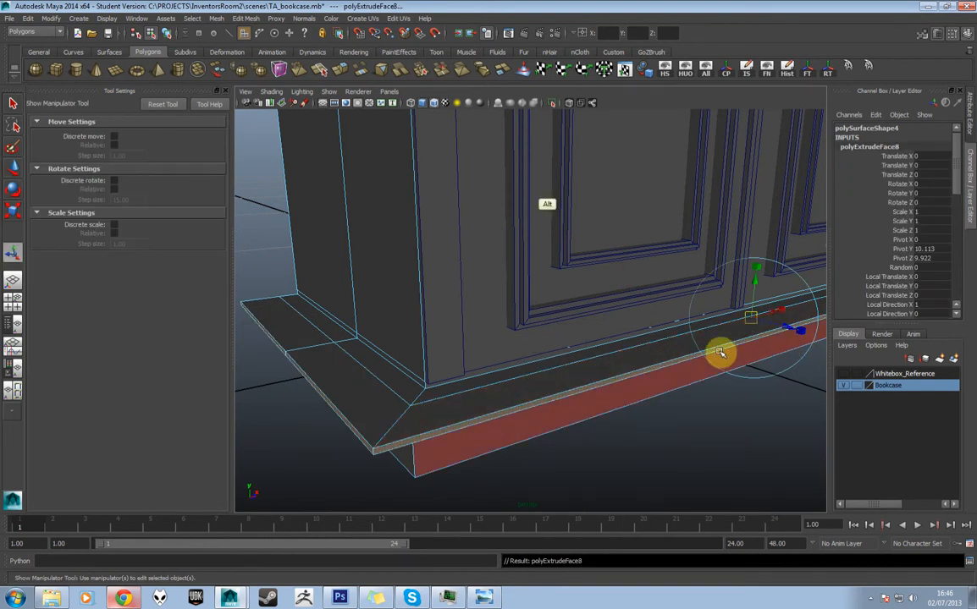
pyautogui.keyDown('alt'); pyautogui.moveTo(721, 352); pyautogui.dragTo(553, 374, button='middle'); pyautogui.keyUp('alt')
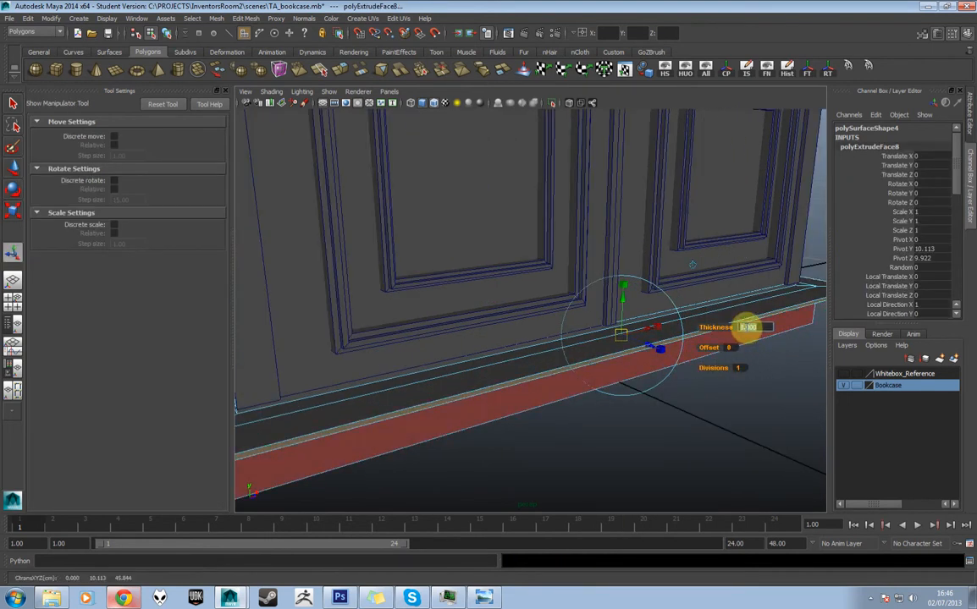
pyautogui.write('1')
pyautogui.press('Return')
pyautogui.keyDown('alt'); pyautogui.moveTo(545, 384); pyautogui.dragTo(561, 389); pyautogui.keyUp('alt')
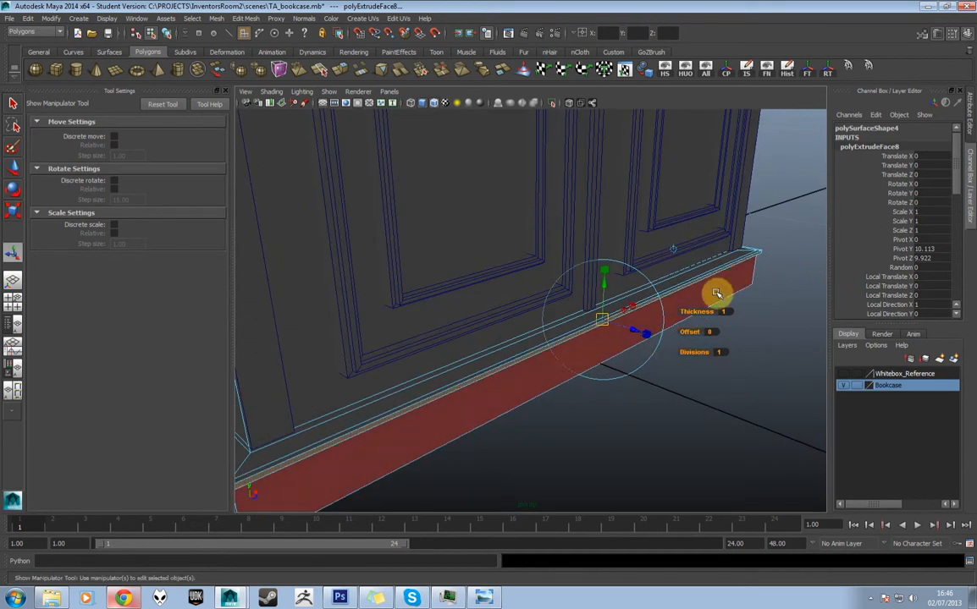
# Step: Try offsets of -1, 1, -0.2, -0.01 and 0.02 on the extrusion of the plinth's projecting lip
pyautogui.press('w')
pyautogui.scroll(-5, 956, 199)
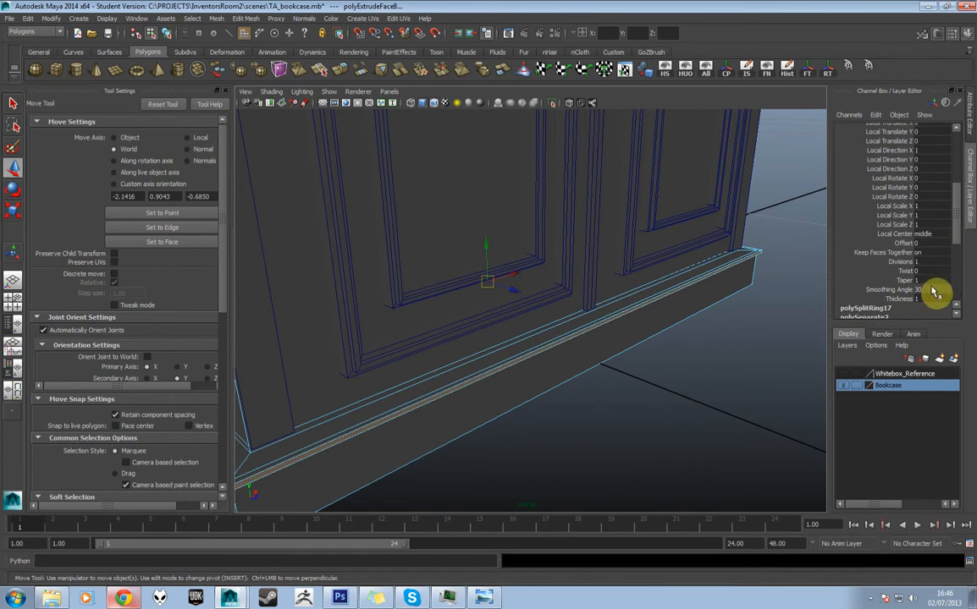
pyautogui.press('Return')
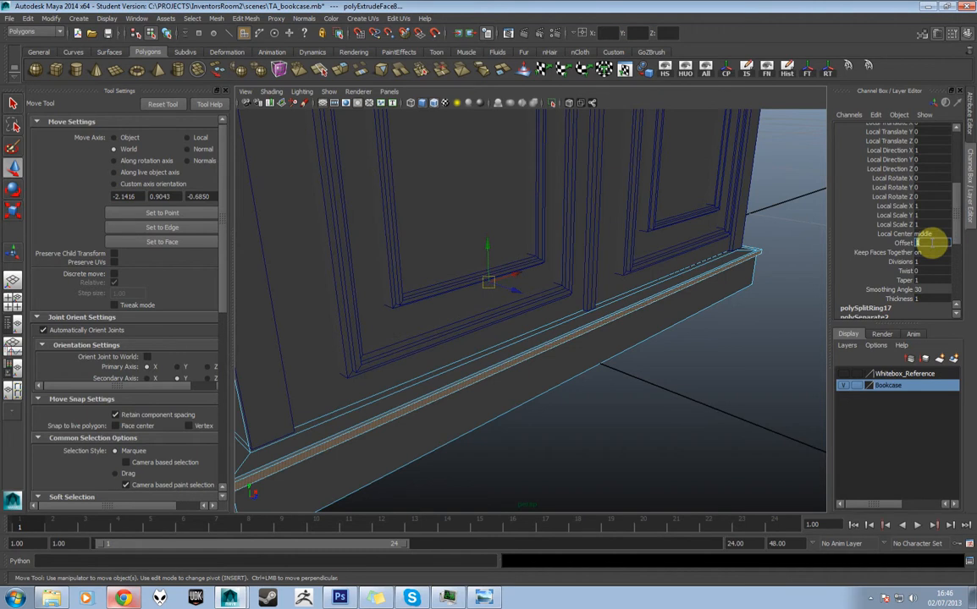
pyautogui.moveTo(931, 245); pyautogui.dragTo(934, 247, button='middle')
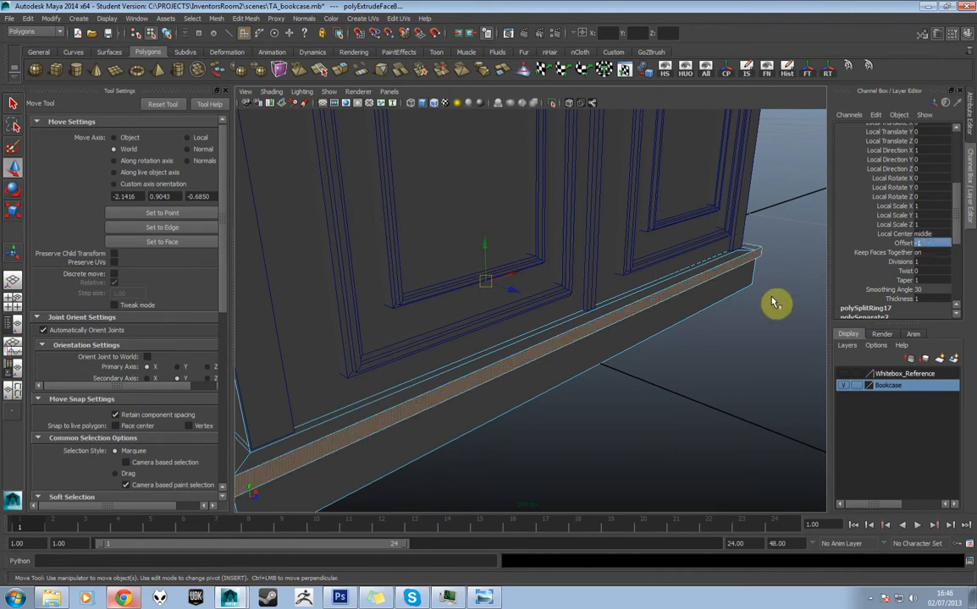
pyautogui.keyDown('alt'); pyautogui.moveTo(778, 301); pyautogui.dragTo(541, 262); pyautogui.keyUp('alt')
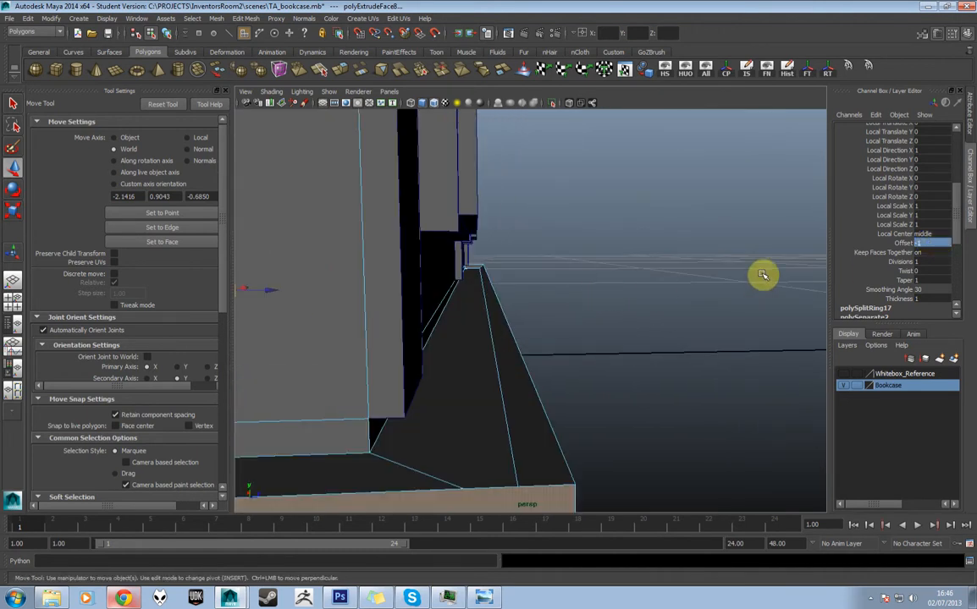
pyautogui.moveTo(931, 246); pyautogui.dragTo(936, 247, button='middle')
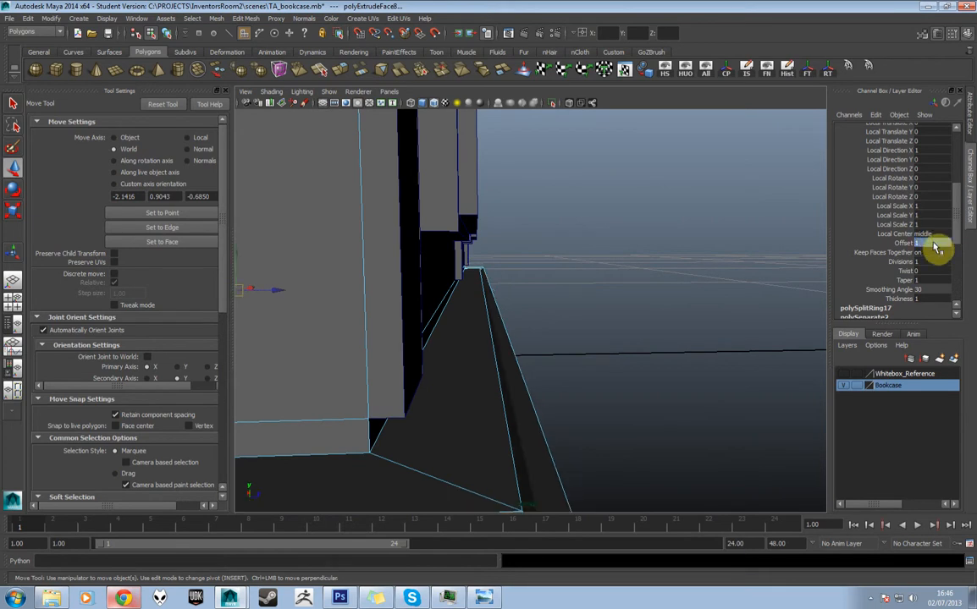
pyautogui.keyDown('alt'); pyautogui.moveTo(727, 258); pyautogui.dragTo(627, 306); pyautogui.keyUp('alt')
pyautogui.keyDown('alt'); pyautogui.moveTo(628, 307); pyautogui.dragTo(754, 273, button='middle'); pyautogui.keyUp('alt')
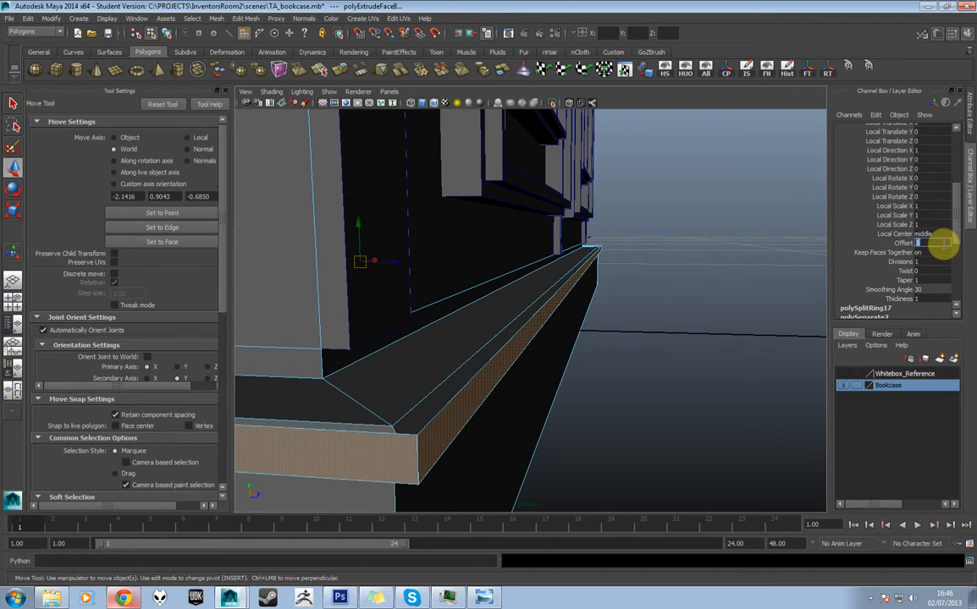
pyautogui.moveTo(942, 242); pyautogui.dragTo(946, 248, button='middle')
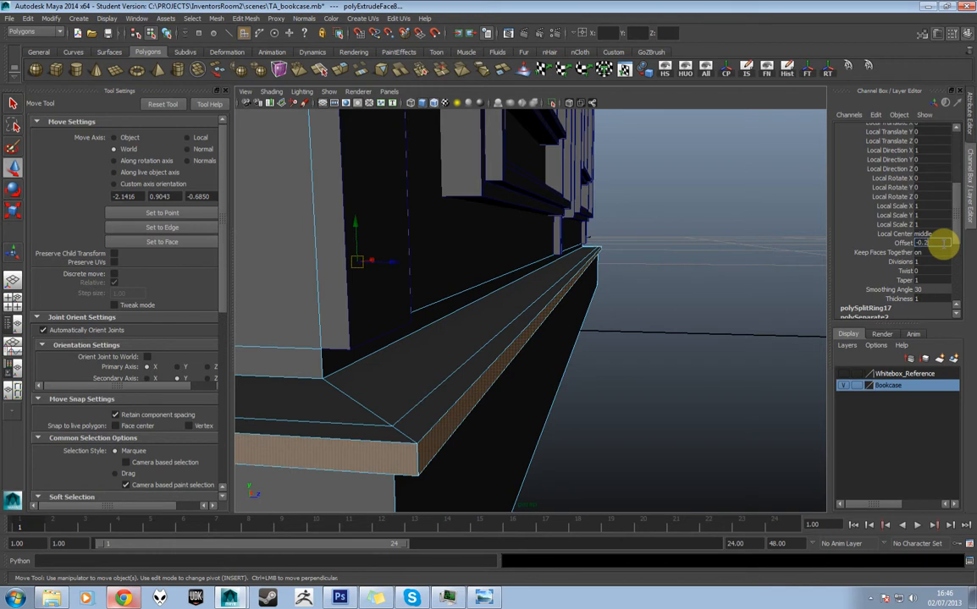
pyautogui.moveTo(942, 243); pyautogui.dragTo(946, 248, button='middle')
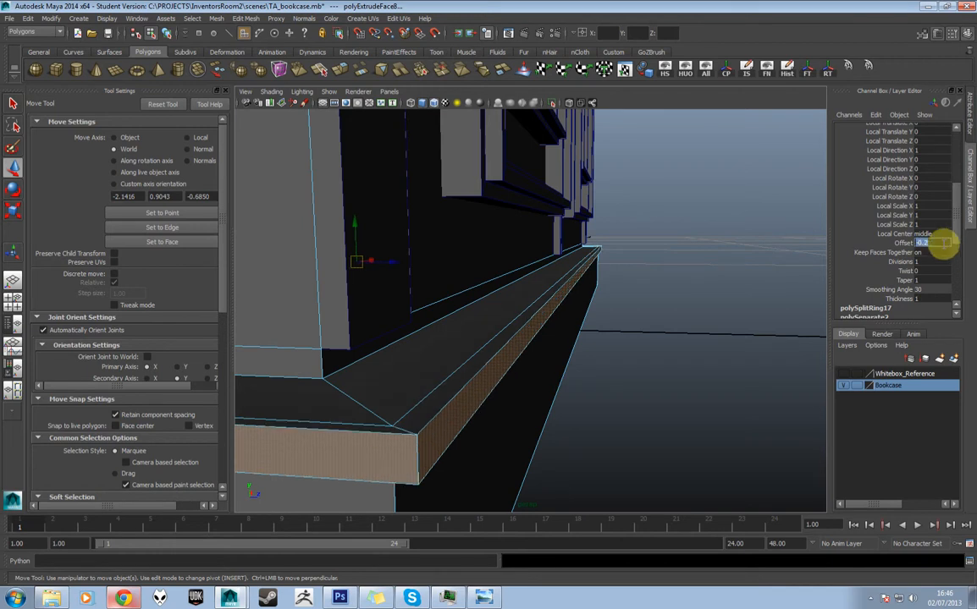
pyautogui.moveTo(942, 242); pyautogui.dragTo(945, 248, button='middle')
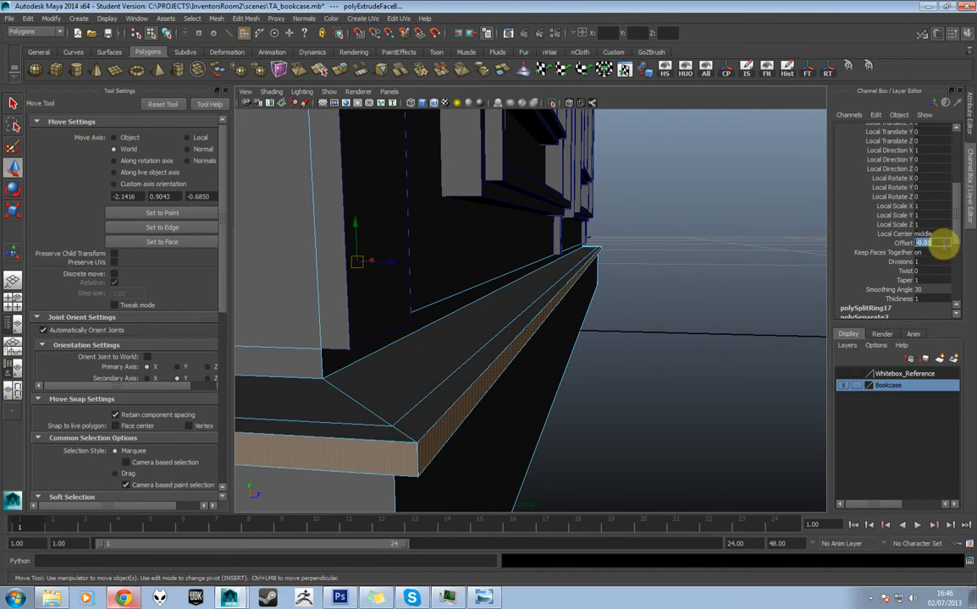
pyautogui.moveTo(942, 243); pyautogui.dragTo(946, 248, button='middle')
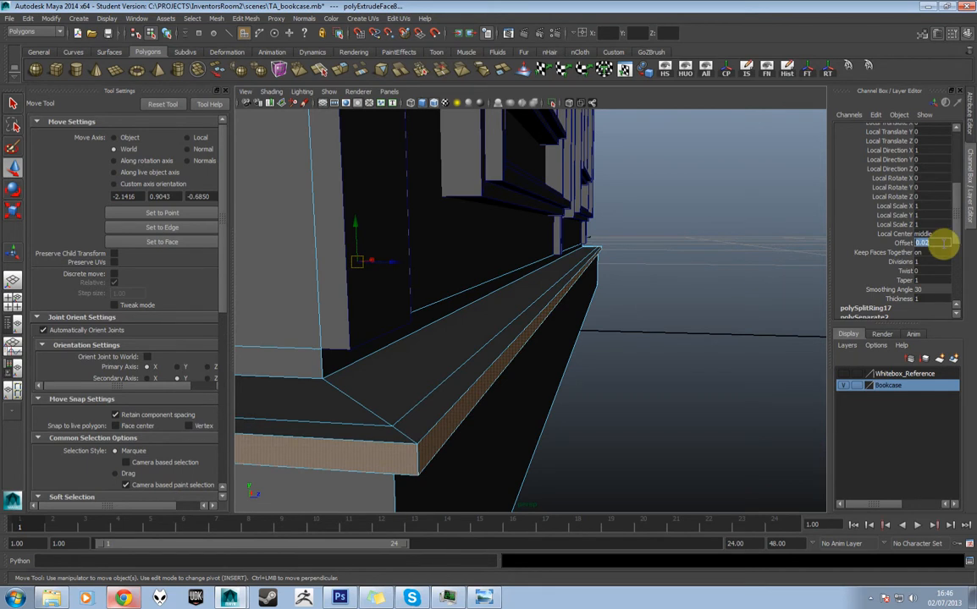
# Step: Set the offset of the plinth lip's extrusion to 0.3
pyautogui.moveTo(942, 243); pyautogui.dragTo(946, 248, button='middle')
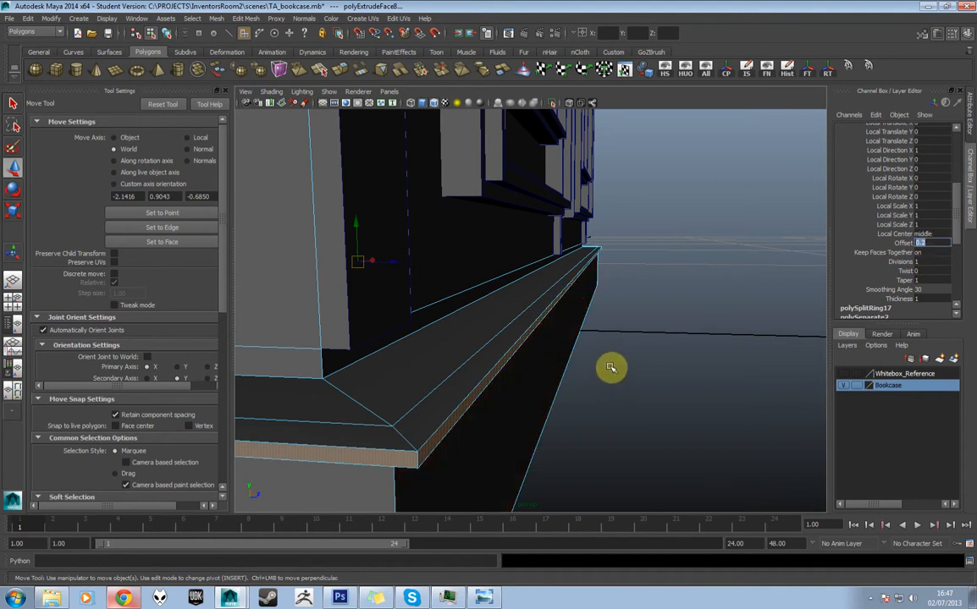
pyautogui.keyDown('alt'); pyautogui.moveTo(609, 365); pyautogui.dragTo(582, 375); pyautogui.keyUp('alt')
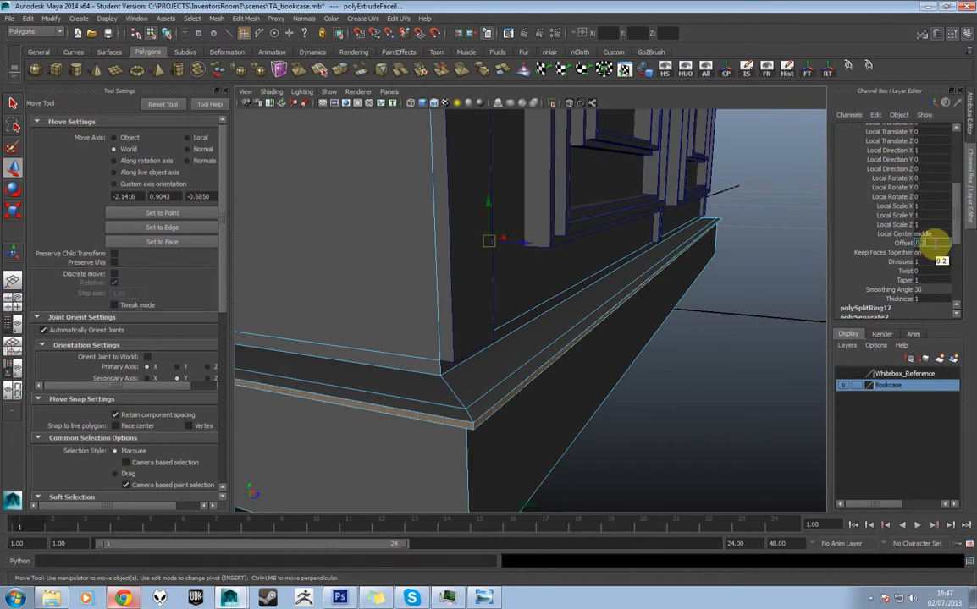
pyautogui.press('Return')
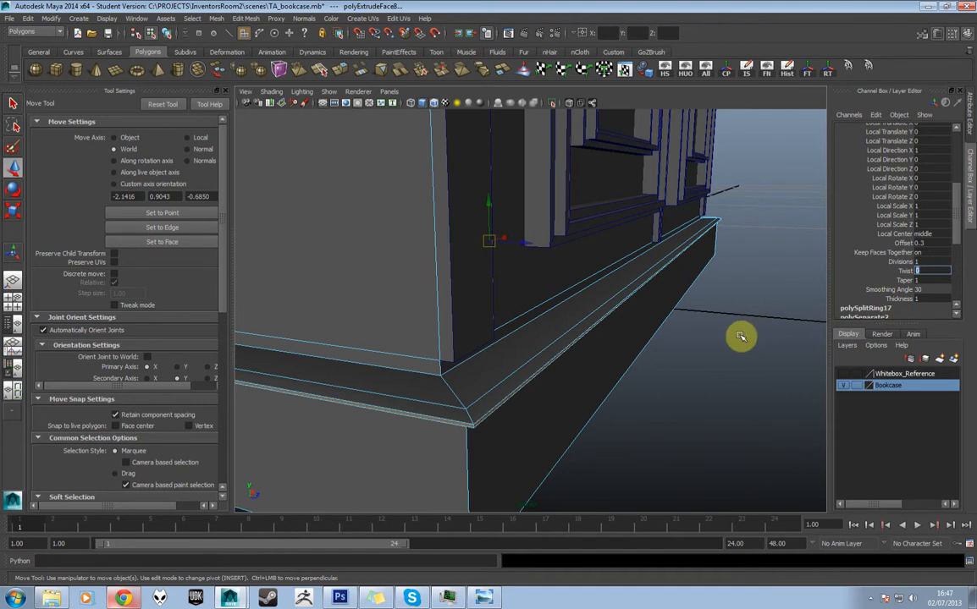
# Step: Select the outer frame moulding on the right cupboard panel and set its face extrusion's offset to 0.2
pyautogui.keyDown('alt'); pyautogui.moveTo(739, 336); pyautogui.dragTo(481, 235); pyautogui.keyUp('alt')
pyautogui.click(481, 225)
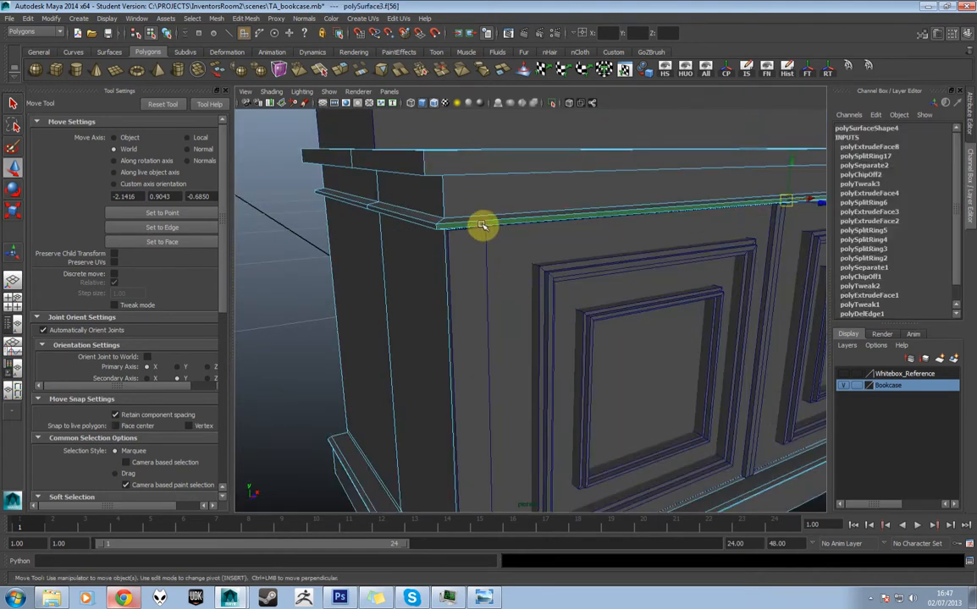
pyautogui.moveTo(505, 226); pyautogui.dragTo(530, 219, button='right')
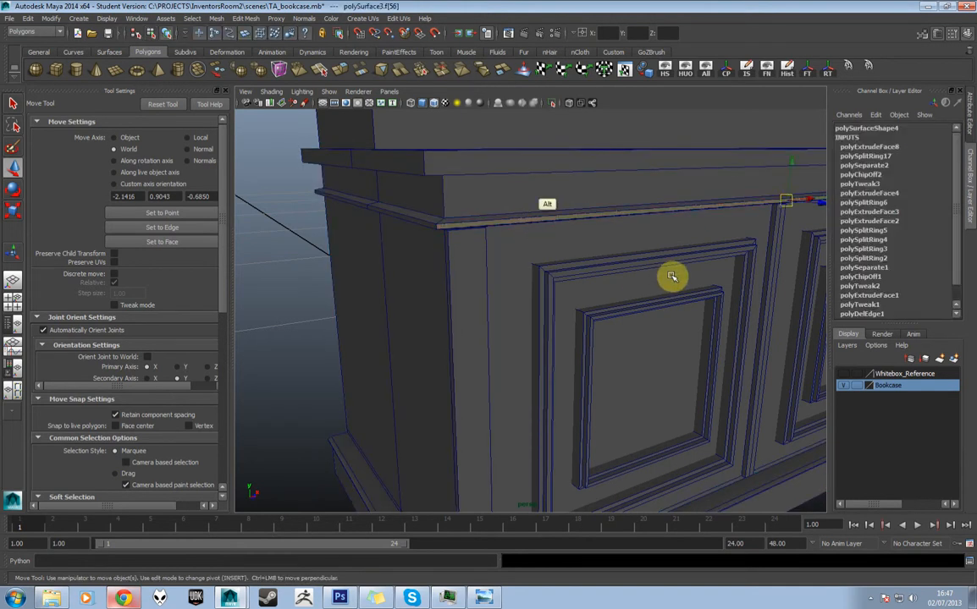
pyautogui.keyDown('alt'); pyautogui.moveTo(671, 277); pyautogui.dragTo(461, 294, button='middle'); pyautogui.keyUp('alt')
pyautogui.click(632, 250)
pyautogui.keyDown('alt'); pyautogui.moveTo(593, 279); pyautogui.dragTo(499, 292, button='middle'); pyautogui.keyUp('alt')
pyautogui.keyDown('alt'); pyautogui.moveTo(499, 292); pyautogui.dragTo(677, 284, button='right'); pyautogui.keyUp('alt')
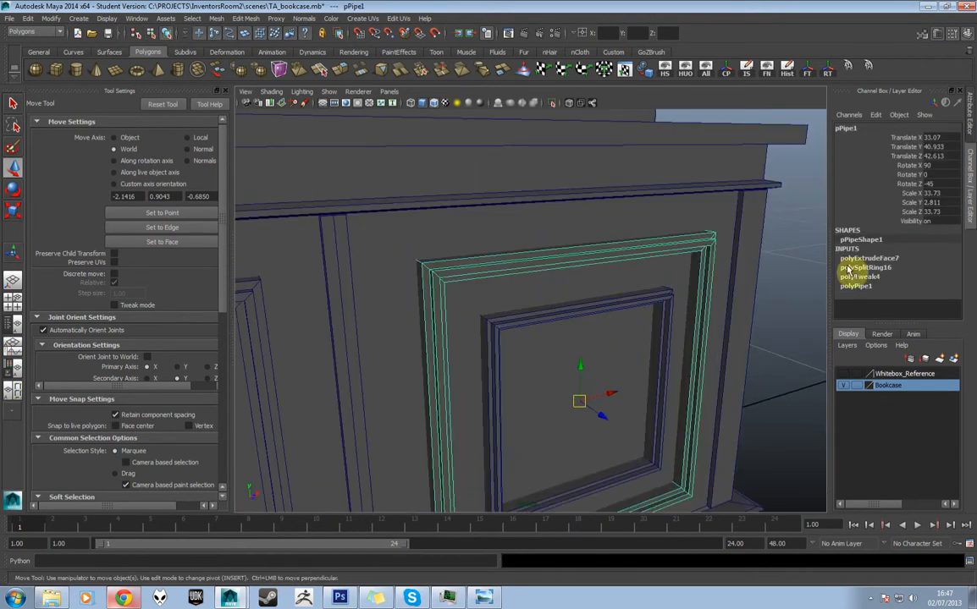
pyautogui.click(872, 258)
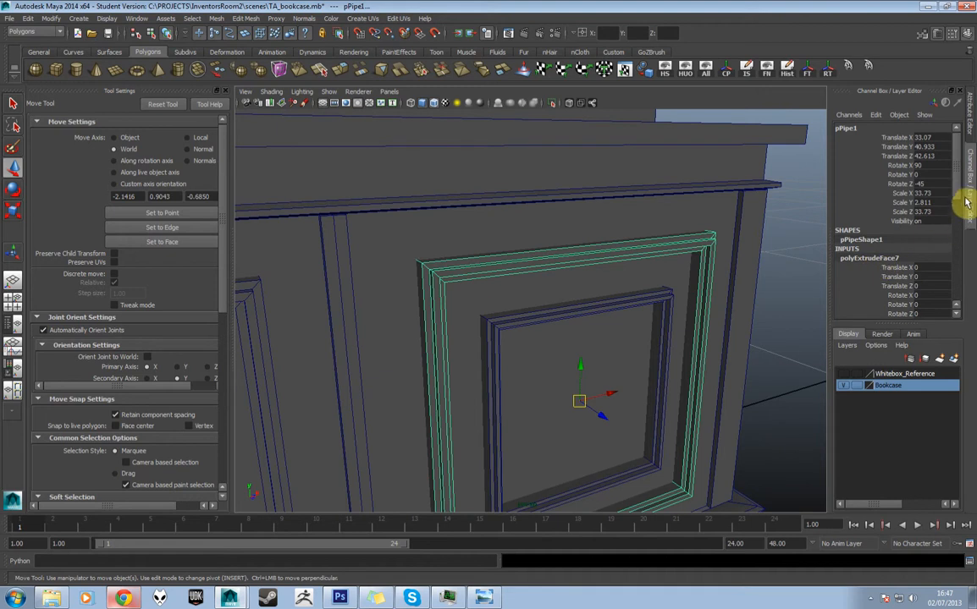
pyautogui.moveTo(959, 184); pyautogui.dragTo(971, 292)
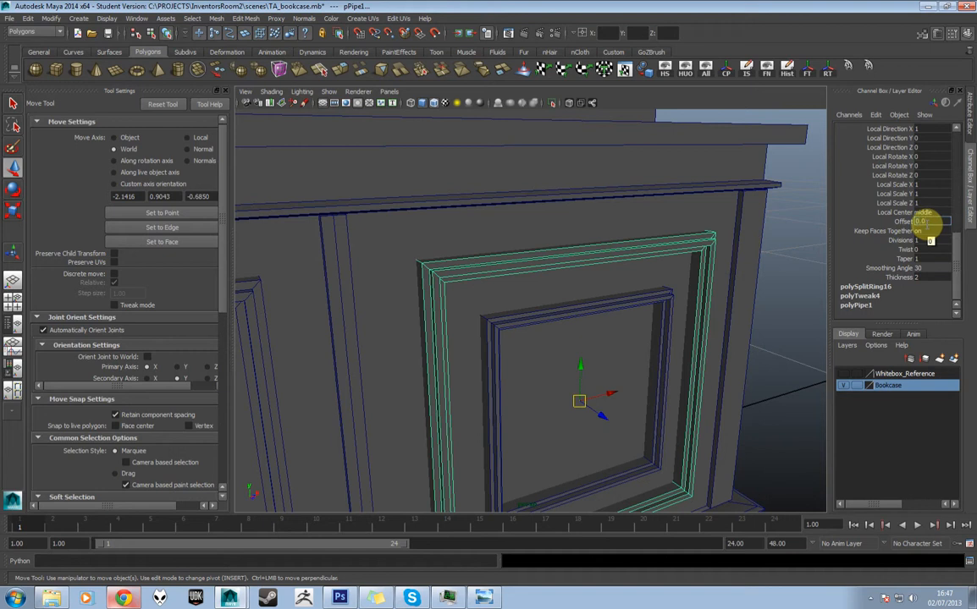
pyautogui.press('Return')
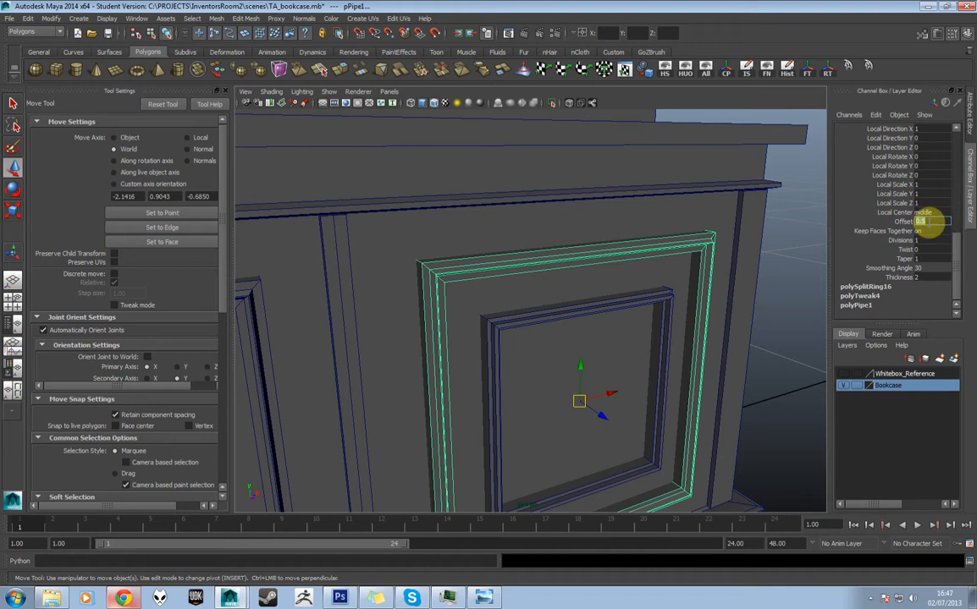
pyautogui.write('0.2')
pyautogui.press('Return')
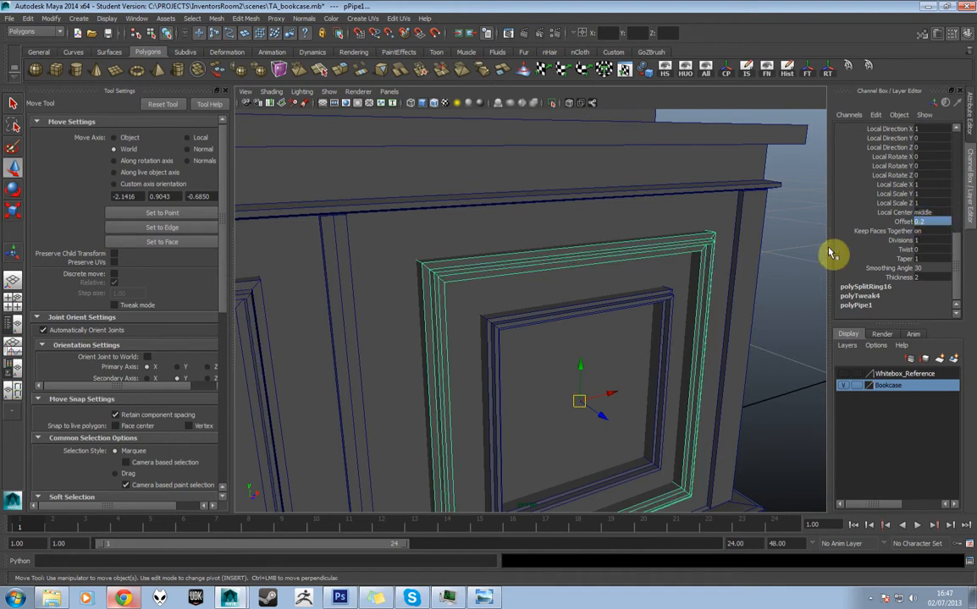
# Step: Select the four outer edges of the right cupboard's outer frame moulding and scale them slightly in width and height
pyautogui.keyDown('alt'); pyautogui.moveTo(762, 246); pyautogui.dragTo(571, 270); pyautogui.keyUp('alt')
pyautogui.scroll(2, 575, 272)
pyautogui.keyDown('alt'); pyautogui.moveTo(591, 259); pyautogui.dragTo(563, 245, button='middle'); pyautogui.keyUp('alt')
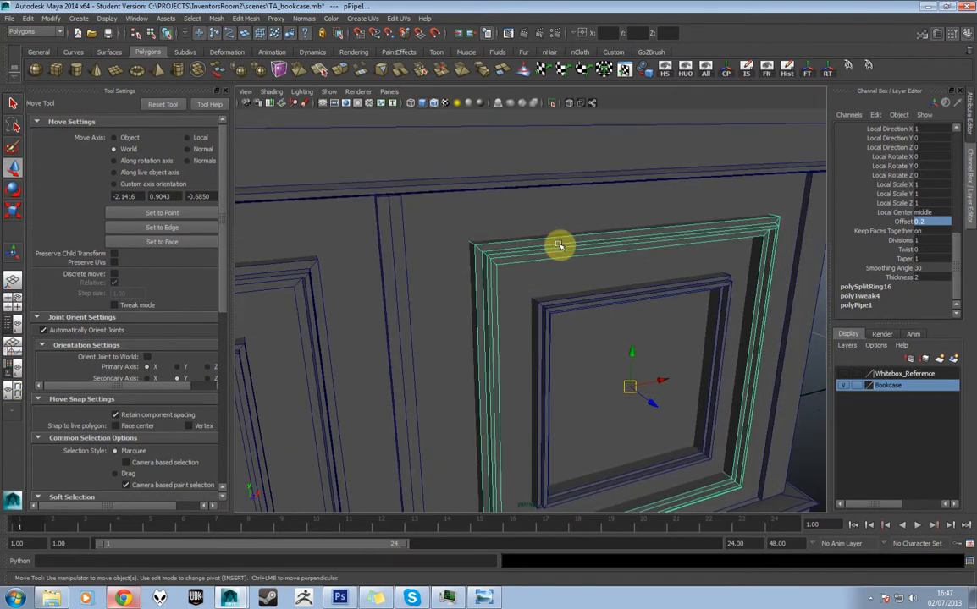
pyautogui.moveTo(563, 245); pyautogui.dragTo(562, 234, button='right')
pyautogui.click(563, 239)
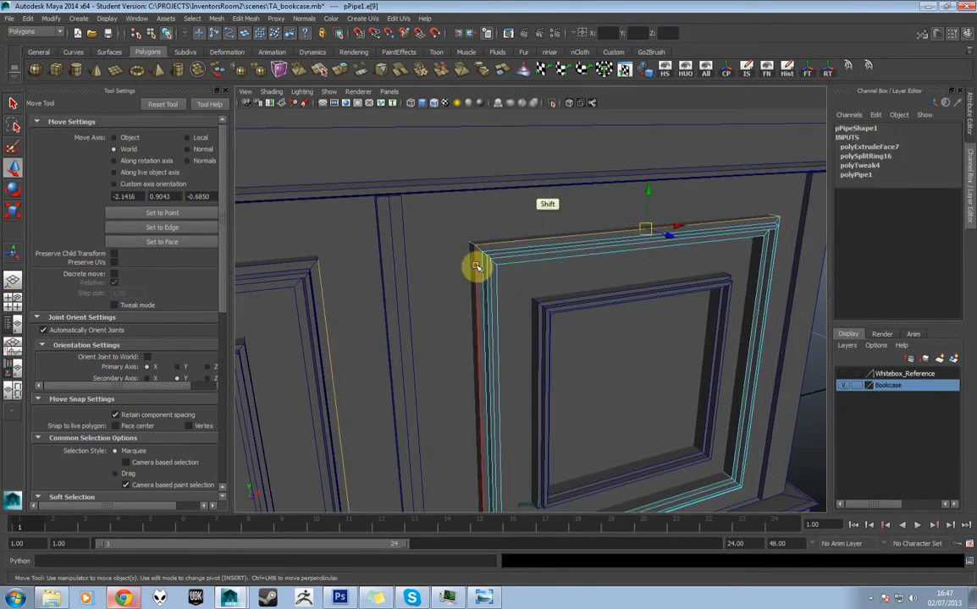
pyautogui.keyDown('shift'); pyautogui.click(475, 265); pyautogui.keyUp('shift')
pyautogui.keyDown('alt'); pyautogui.moveTo(578, 296); pyautogui.dragTo(557, 236, button='middle'); pyautogui.keyUp('alt')
pyautogui.keyDown('alt'); pyautogui.moveTo(495, 427); pyautogui.dragTo(468, 436); pyautogui.keyUp('alt')
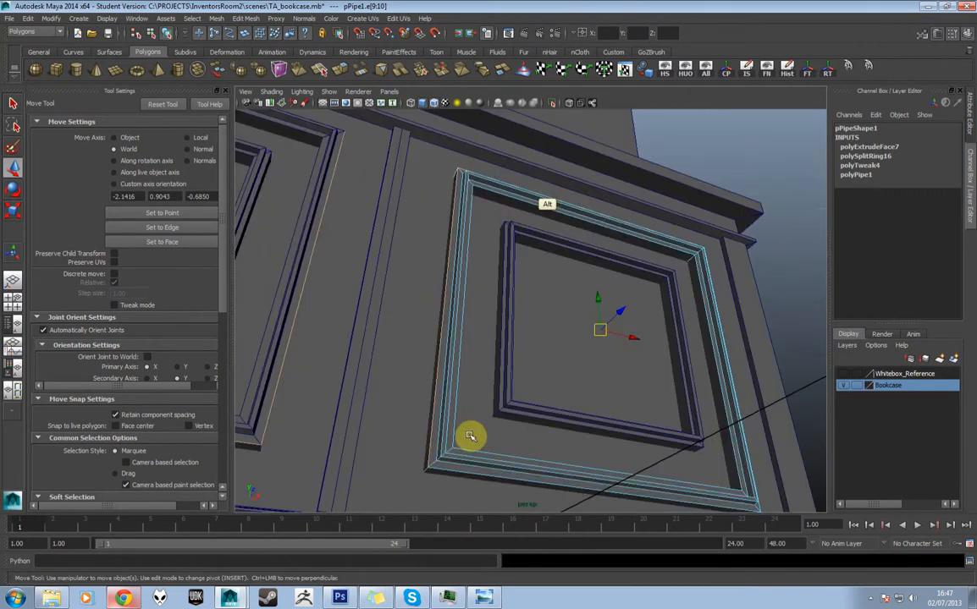
pyautogui.keyDown('shift'); pyautogui.click(450, 472); pyautogui.keyUp('shift')
pyautogui.keyDown('alt'); pyautogui.moveTo(450, 472); pyautogui.dragTo(709, 272); pyautogui.keyUp('alt')
pyautogui.keyDown('shift'); pyautogui.click(669, 225); pyautogui.keyUp('shift')
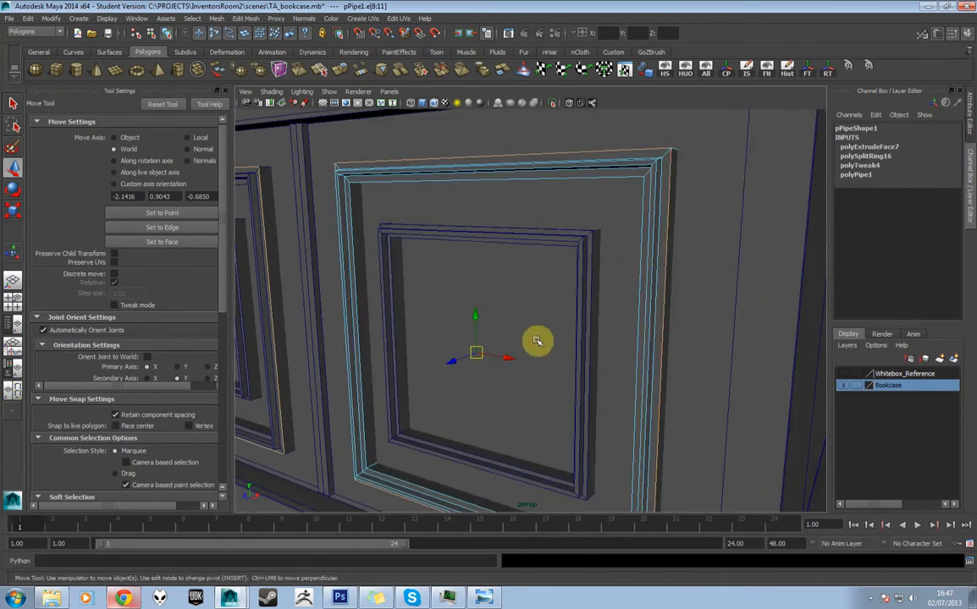
pyautogui.press('r')
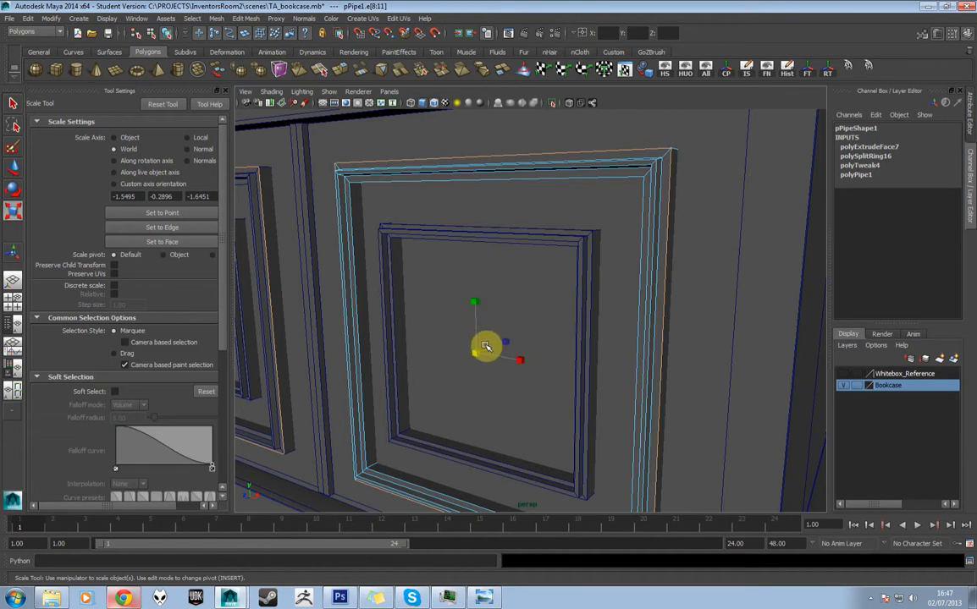
pyautogui.keyDown('ctrl'); pyautogui.moveTo(505, 342); pyautogui.dragTo(506, 346); pyautogui.keyUp('ctrl')
# Step: Select the inner edge loop of the right cupboard's outer frame moulding
pyautogui.keyDown('alt'); pyautogui.moveTo(530, 307); pyautogui.dragTo(525, 280); pyautogui.keyUp('alt')
pyautogui.click(427, 218)
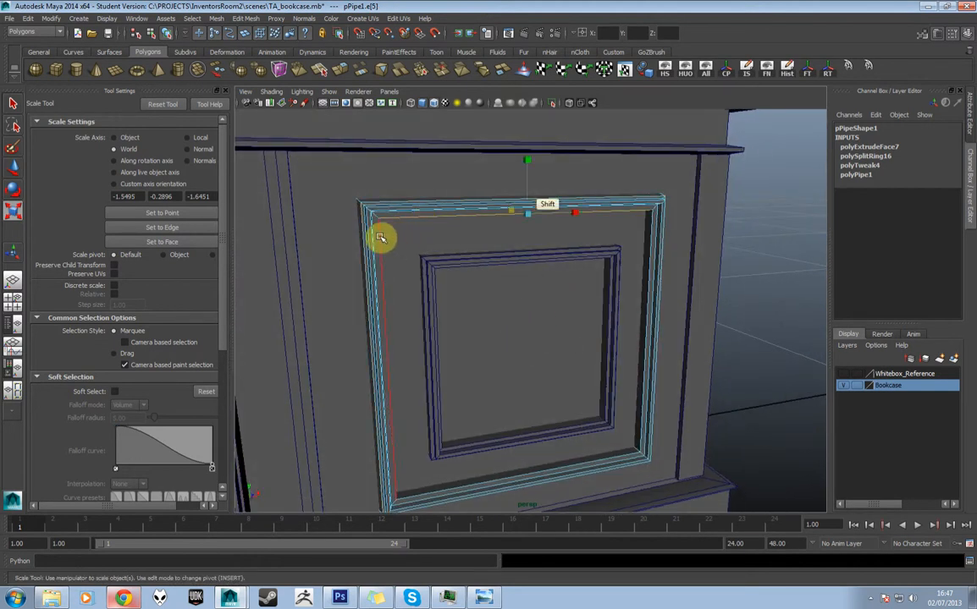
pyautogui.keyDown('alt'); pyautogui.moveTo(506, 290); pyautogui.dragTo(475, 290); pyautogui.keyUp('alt')
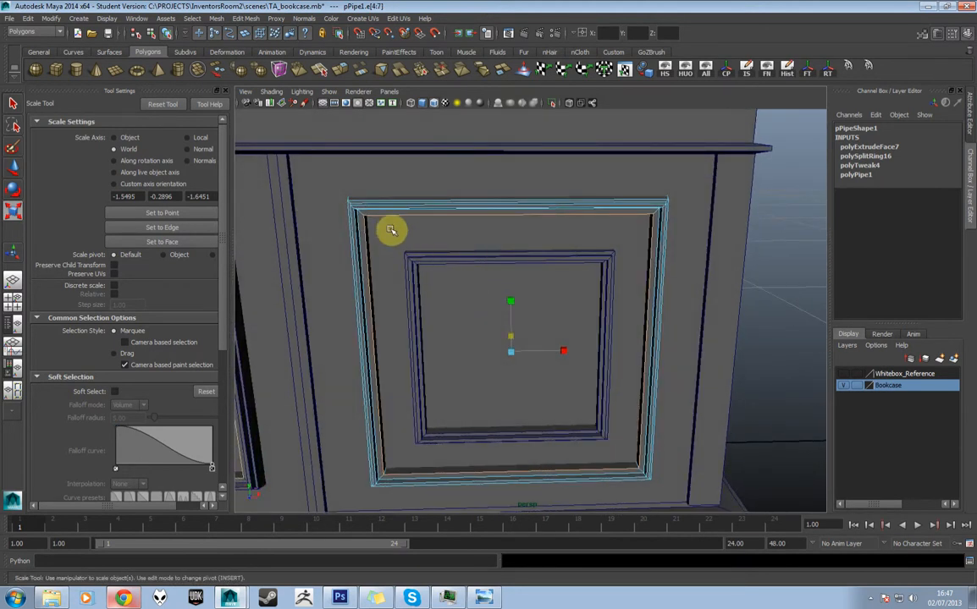
pyautogui.press('shift')
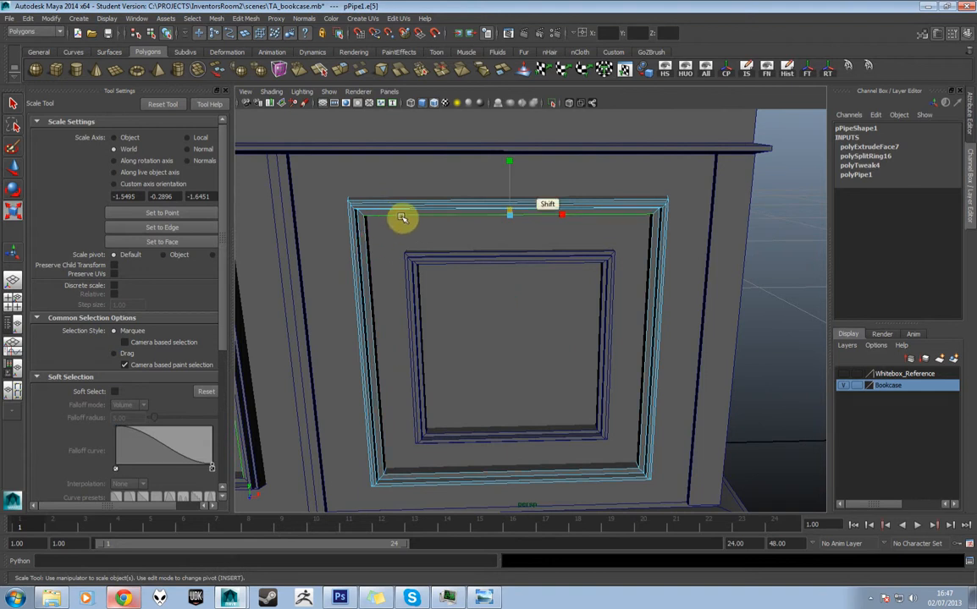
pyautogui.keyDown('shift'); pyautogui.doubleClick(402, 218); pyautogui.keyUp('shift')
pyautogui.moveTo(502, 314)
pyautogui.keyDown('alt'); pyautogui.mouseDown()
pyautogui.moveTo(545, 342)
pyautogui.moveTo(509, 339)
pyautogui.moveTo(531, 311)
pyautogui.moveTo(510, 307)
pyautogui.mouseUp(); pyautogui.keyUp('alt')
pyautogui.keyDown('alt'); pyautogui.moveTo(510, 307); pyautogui.dragTo(480, 308, button='right'); pyautogui.keyUp('alt')
pyautogui.keyDown('alt'); pyautogui.moveTo(479, 307); pyautogui.dragTo(510, 310); pyautogui.keyUp('alt')
pyautogui.keyDown('alt'); pyautogui.moveTo(509, 311); pyautogui.dragTo(549, 310, button='right'); pyautogui.keyUp('alt')
# Step: Isolate the right cupboard's inner frame moulding in the view
pyautogui.click(540, 271)
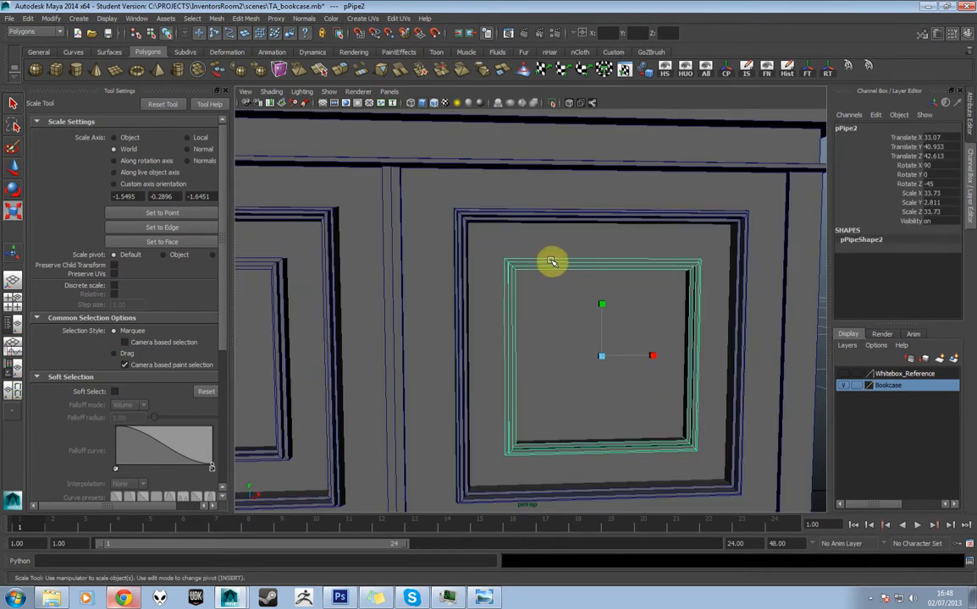
pyautogui.rightClick(551, 262)
pyautogui.click(551, 102)
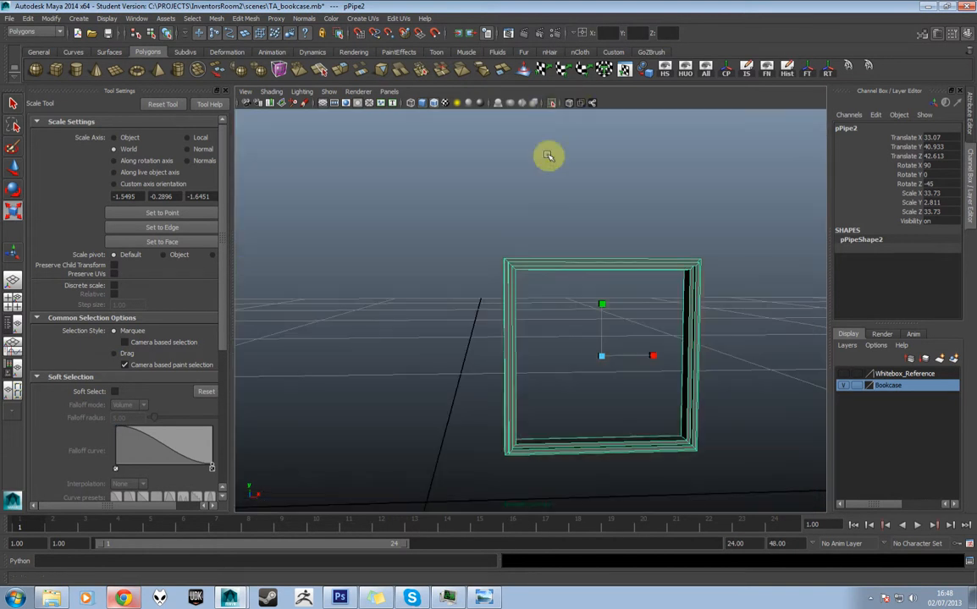
pyautogui.keyDown('alt'); pyautogui.moveTo(557, 269); pyautogui.dragTo(595, 303); pyautogui.keyUp('alt')
pyautogui.keyDown('alt'); pyautogui.moveTo(569, 295); pyautogui.dragTo(586, 300, button='right'); pyautogui.keyUp('alt')
pyautogui.keyDown('alt'); pyautogui.moveTo(584, 292); pyautogui.dragTo(572, 281); pyautogui.keyUp('alt')
# Step: Select the inner frame moulding's rear outer edge loop, end the isolation and move the loop along Z to meet the cupboard panel
pyautogui.moveTo(544, 248); pyautogui.dragTo(546, 225, button='right')
pyautogui.doubleClick(534, 237)
pyautogui.keyDown('alt'); pyautogui.moveTo(662, 345); pyautogui.dragTo(576, 137); pyautogui.keyUp('alt')
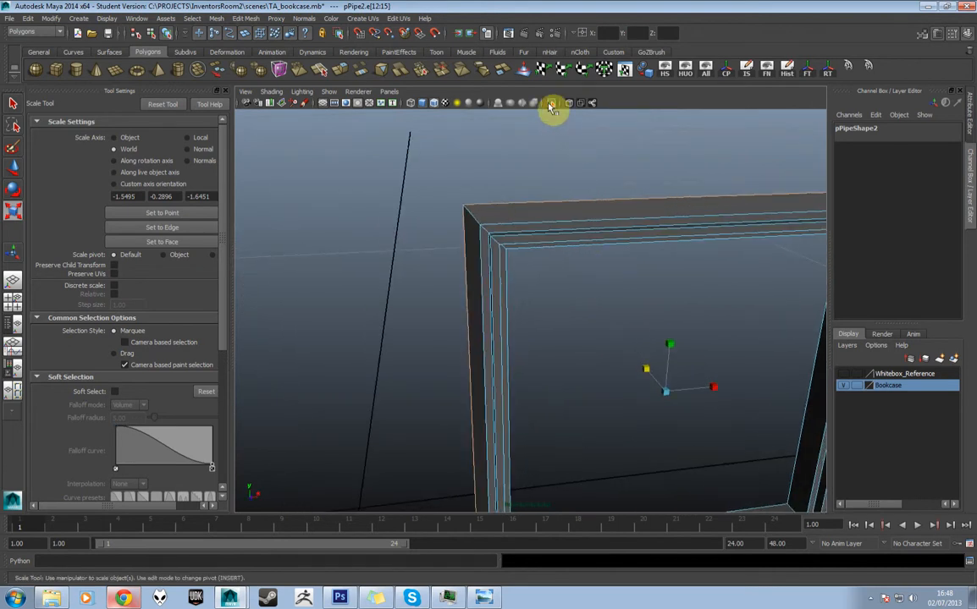
pyautogui.click(550, 107)
pyautogui.keyDown('alt'); pyautogui.moveTo(582, 182); pyautogui.dragTo(606, 326); pyautogui.keyUp('alt')
pyautogui.press('w')
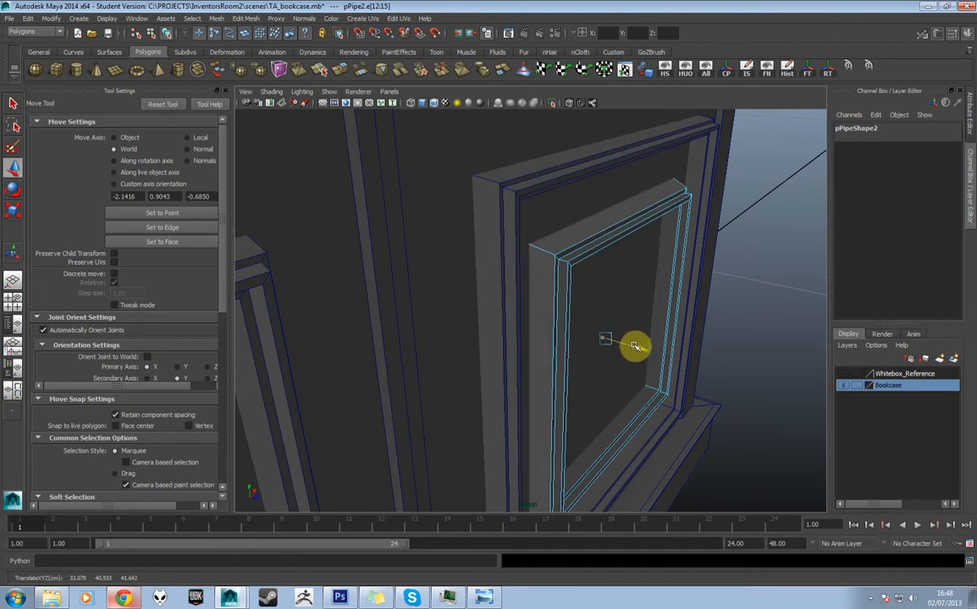
# Step: Select the outer frame moulding's rear outer edge loop and move it along Z to meet the cupboard panel
pyautogui.click(505, 160)
pyautogui.click(510, 183)
pyautogui.moveTo(523, 181); pyautogui.dragTo(510, 166, button='right')
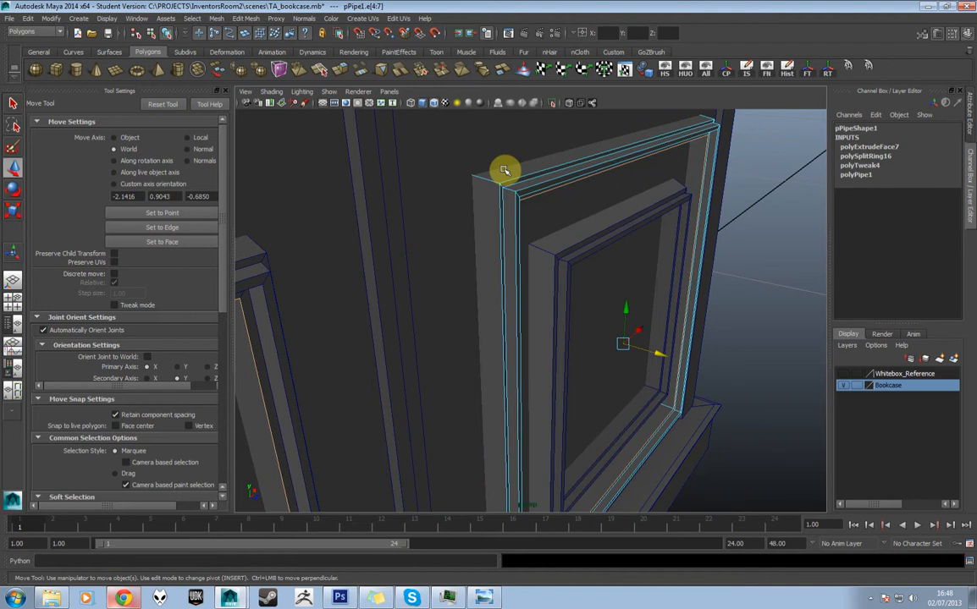
pyautogui.press('4')
pyautogui.click(485, 169)
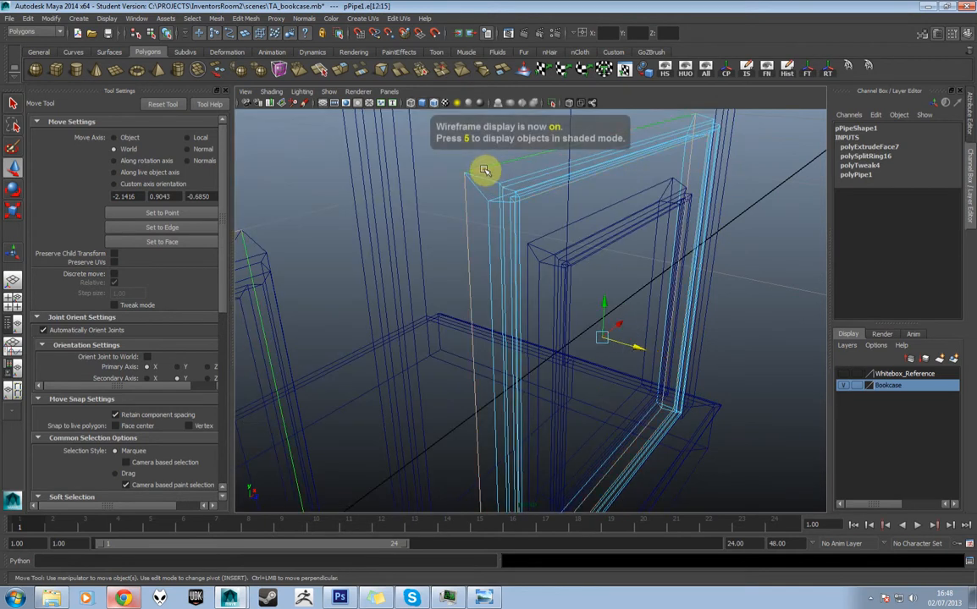
pyautogui.press('6')
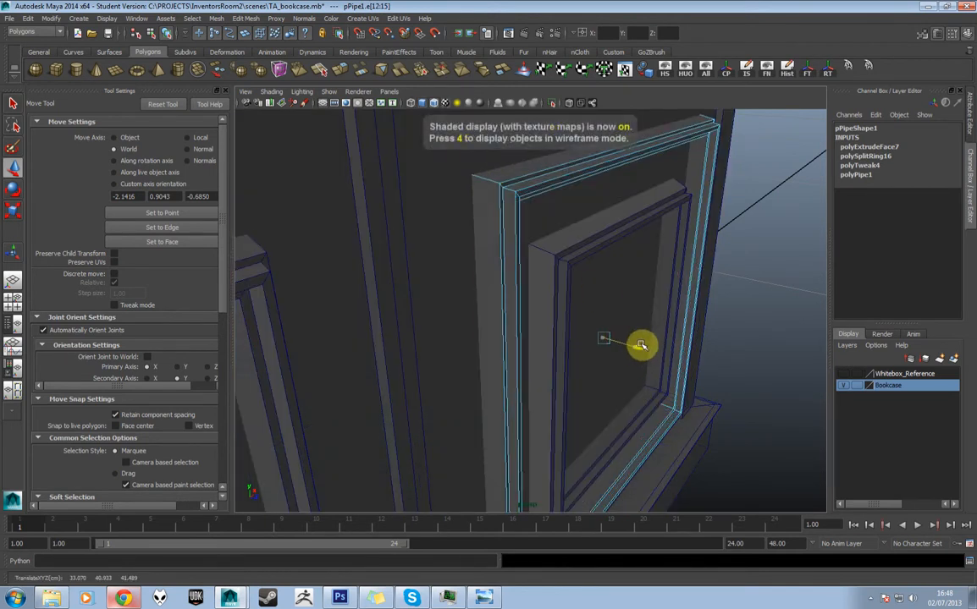
pyautogui.moveTo(641, 346); pyautogui.dragTo(643, 348)
pyautogui.keyDown('alt'); pyautogui.moveTo(669, 341); pyautogui.dragTo(645, 331, button='right'); pyautogui.keyUp('alt')
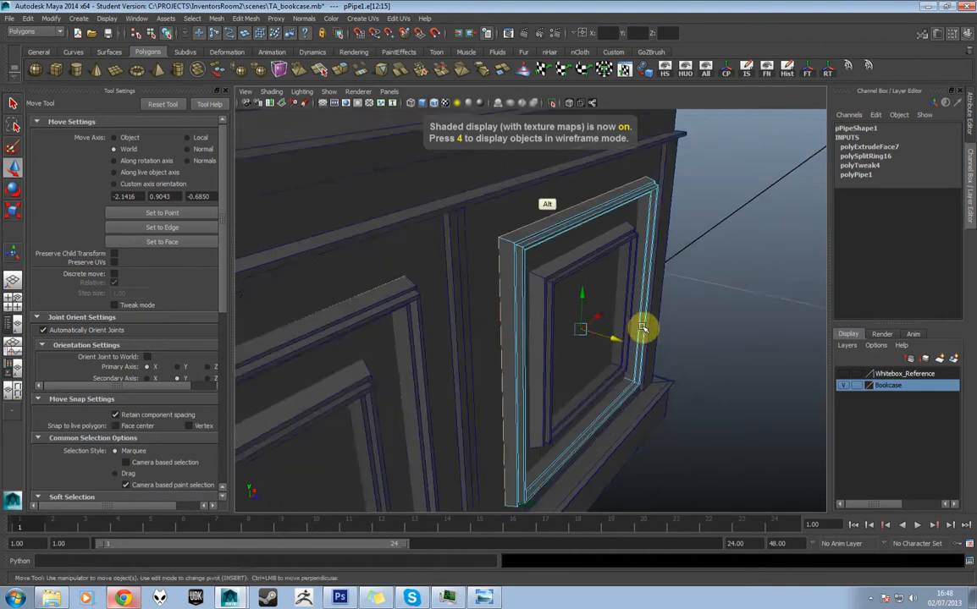
# Step: Return to object mode, clear the edge selection and select the main body of the bookcase's base cabinet
pyautogui.keyDown('alt'); pyautogui.moveTo(645, 331); pyautogui.dragTo(542, 310); pyautogui.keyUp('alt')
pyautogui.keyDown('alt'); pyautogui.moveTo(656, 319); pyautogui.dragTo(619, 320, button='right'); pyautogui.keyUp('alt')
pyautogui.keyDown('alt'); pyautogui.moveTo(620, 321); pyautogui.dragTo(571, 318); pyautogui.keyUp('alt')
pyautogui.moveTo(623, 276); pyautogui.dragTo(641, 258, button='right')
pyautogui.click(353, 444)
pyautogui.keyDown('alt'); pyautogui.moveTo(432, 389); pyautogui.dragTo(601, 235); pyautogui.keyUp('alt')
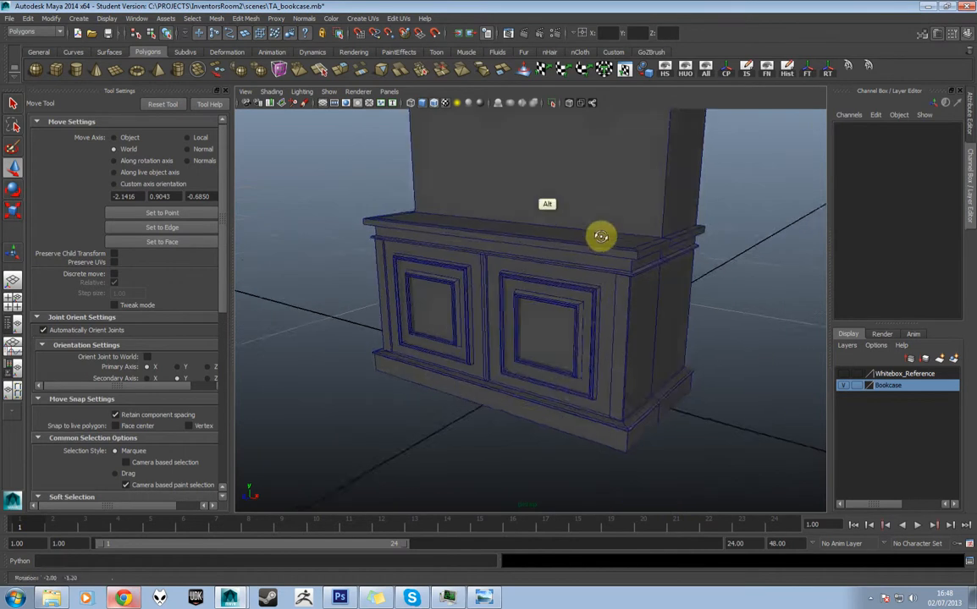
pyautogui.keyDown('alt'); pyautogui.moveTo(601, 235); pyautogui.dragTo(636, 260, button='right'); pyautogui.keyUp('alt')
pyautogui.click(713, 243)
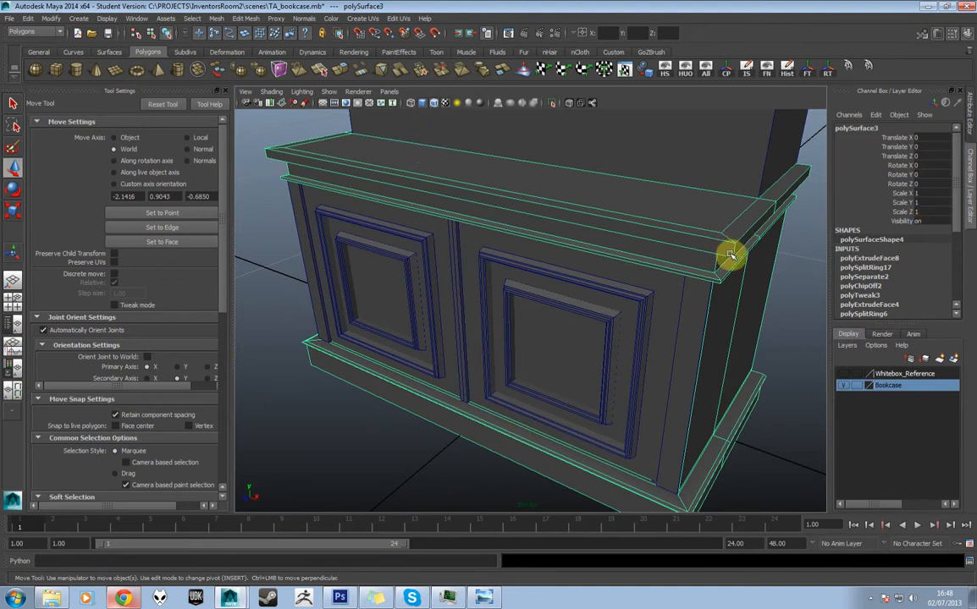
pyautogui.click(872, 597)
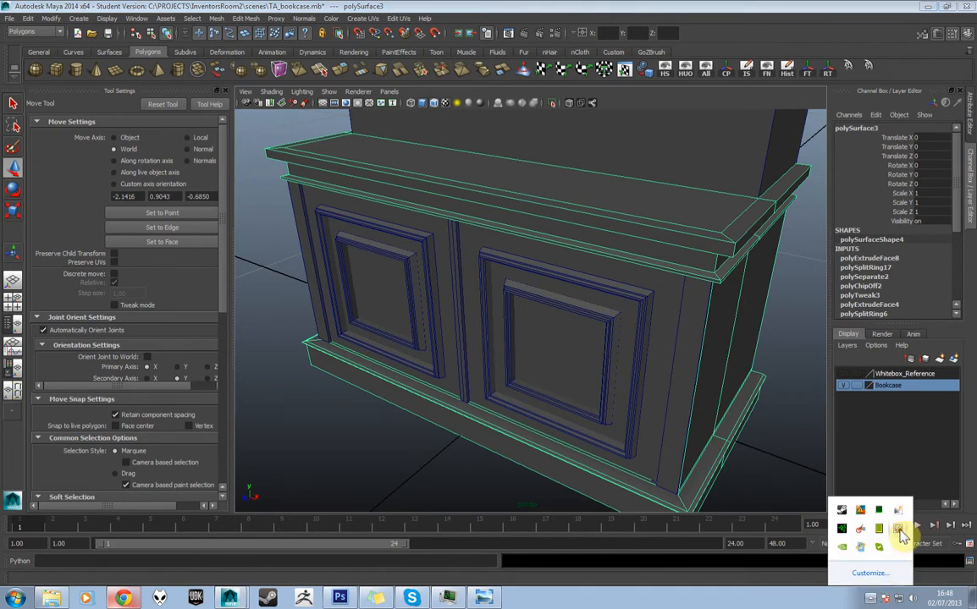